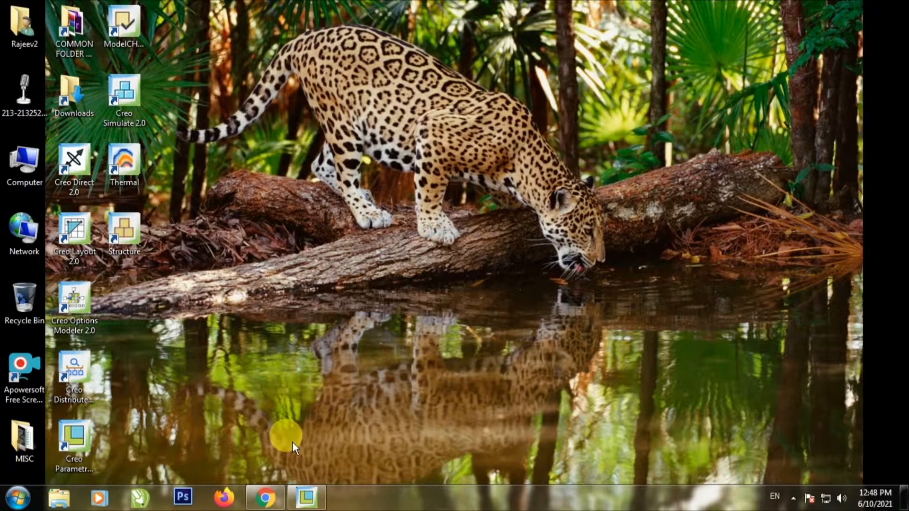
Switch to Creo Parametric and try to create a solid part named pattarn_command without the default template.
{"action": "left_click", "coordinate": [307, 497]}
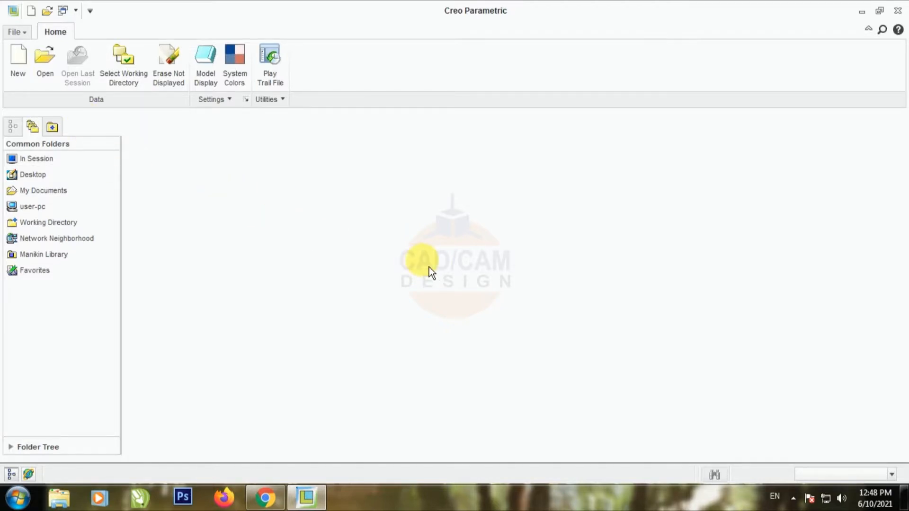
{"action": "left_click", "coordinate": [25, 69]}
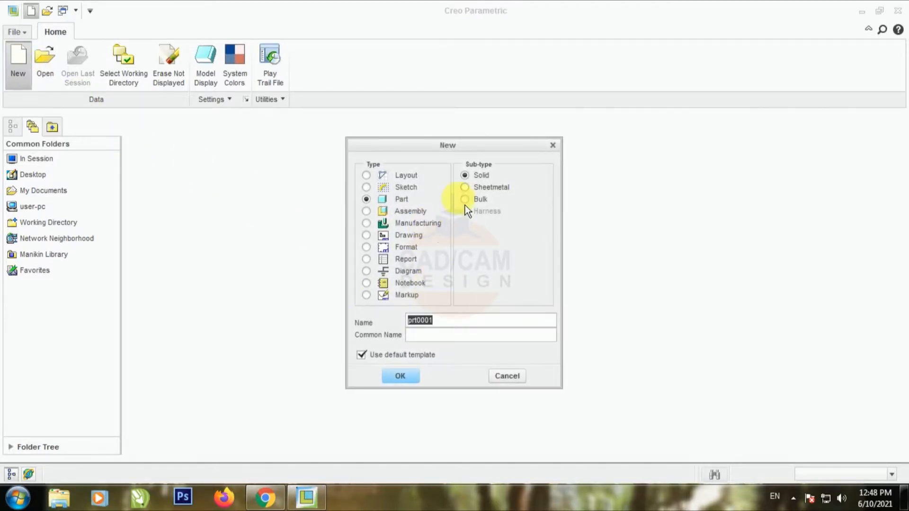
{"action": "left_click", "coordinate": [361, 355]}
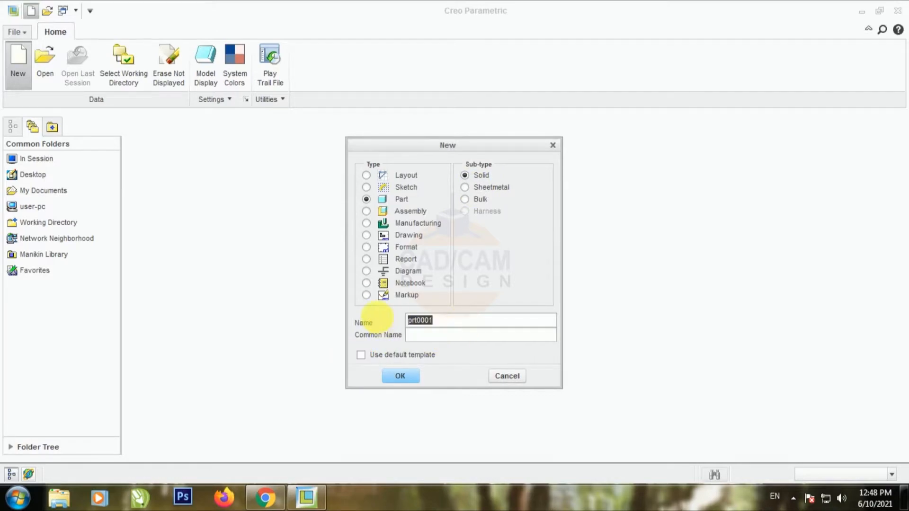
{"action": "type", "text": "pattarn_com"}
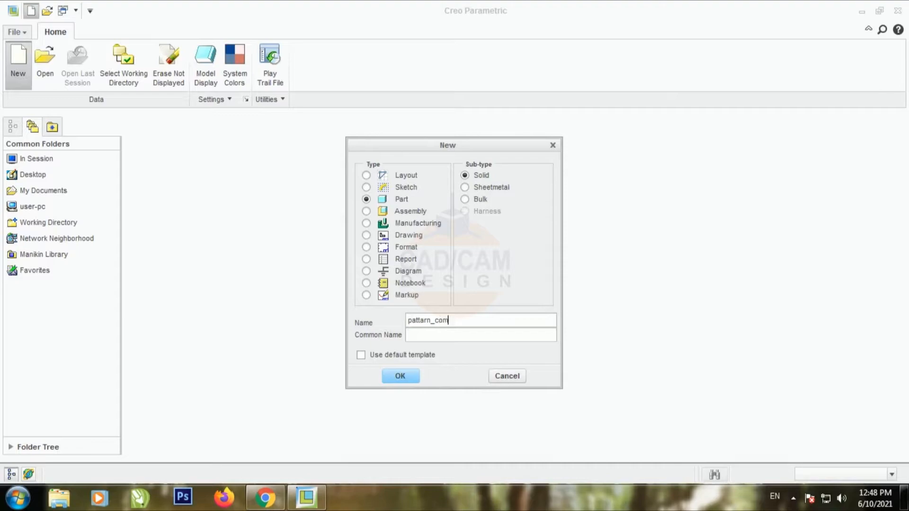
{"action": "type", "text": "mand"}
{"action": "key", "text": "Return"}
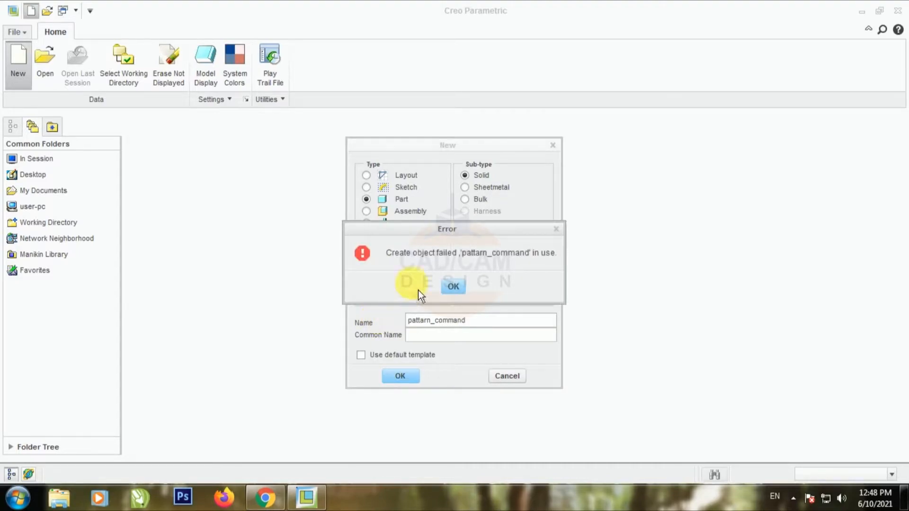
Rename the new part as pattarn_command_1 and create it from the mmns_part_solid template.
{"action": "left_click", "coordinate": [463, 292]}
{"action": "type", "text": "_"}
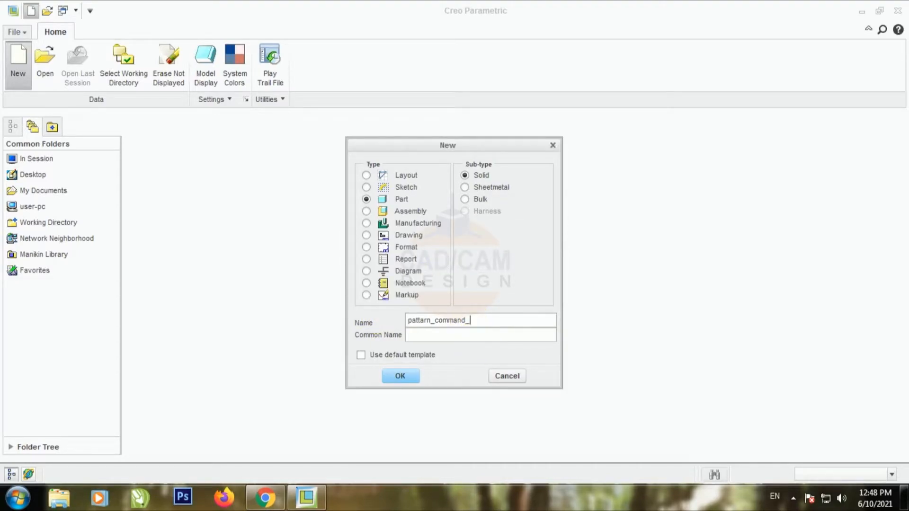
{"action": "type", "text": "1"}
{"action": "key", "text": "Return"}
{"action": "scroll", "coordinate": [442, 174], "scroll_direction": "down", "scroll_amount": 1}
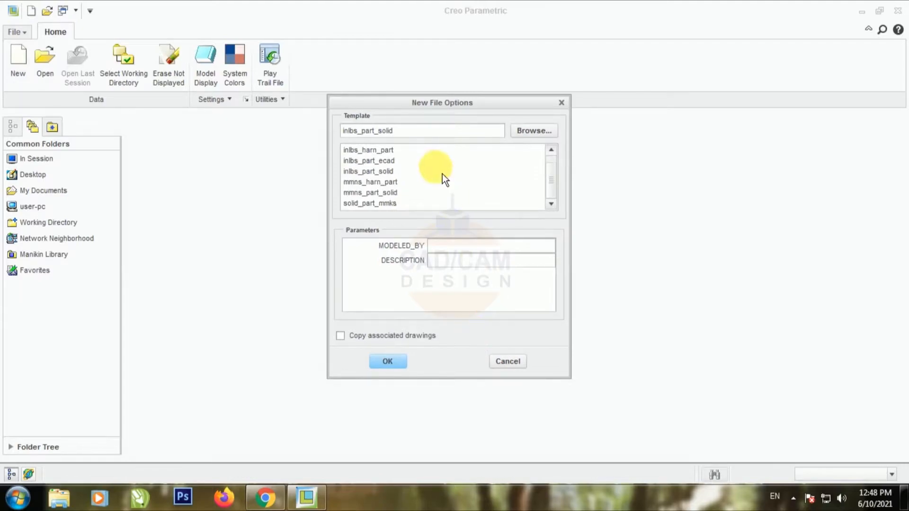
{"action": "left_click", "coordinate": [373, 193]}
{"action": "left_click", "coordinate": [387, 361]}
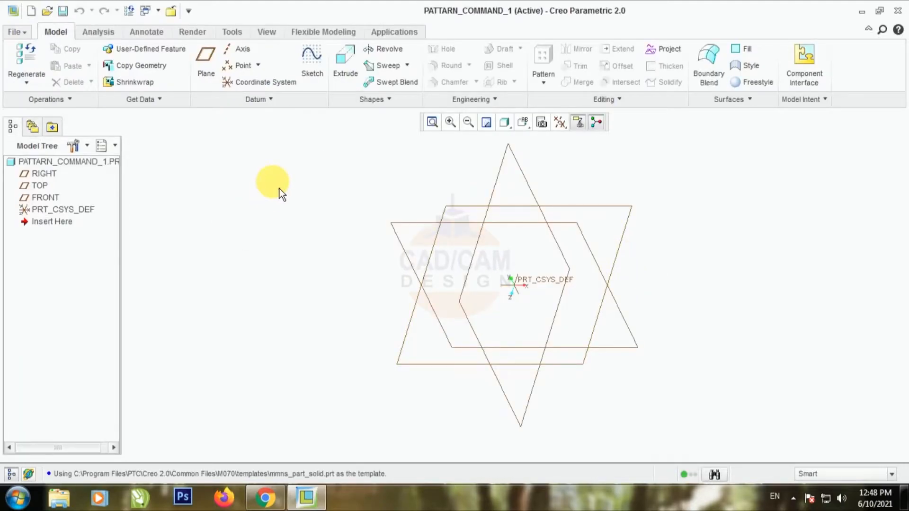
Start an Extrude sketch on the FRONT plane, viewed straight on with all datum display hidden.
{"action": "left_click", "coordinate": [349, 64]}
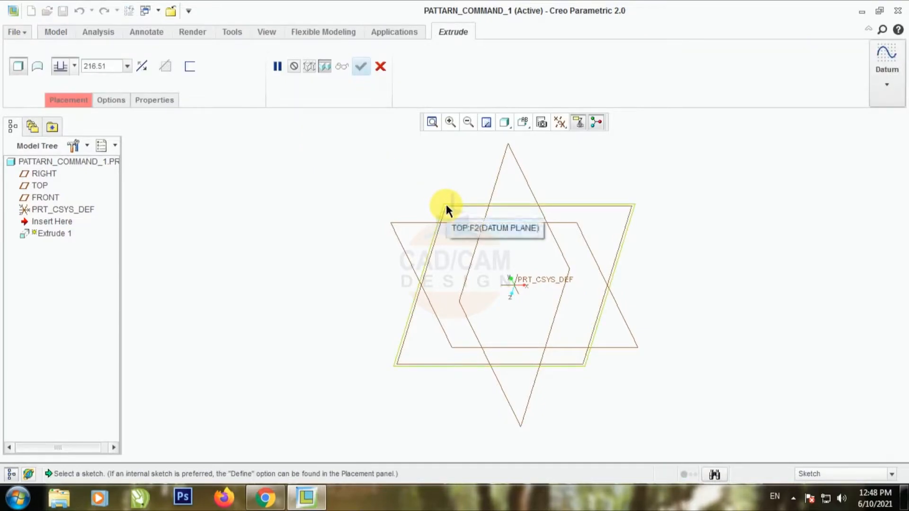
{"action": "left_click", "coordinate": [413, 223]}
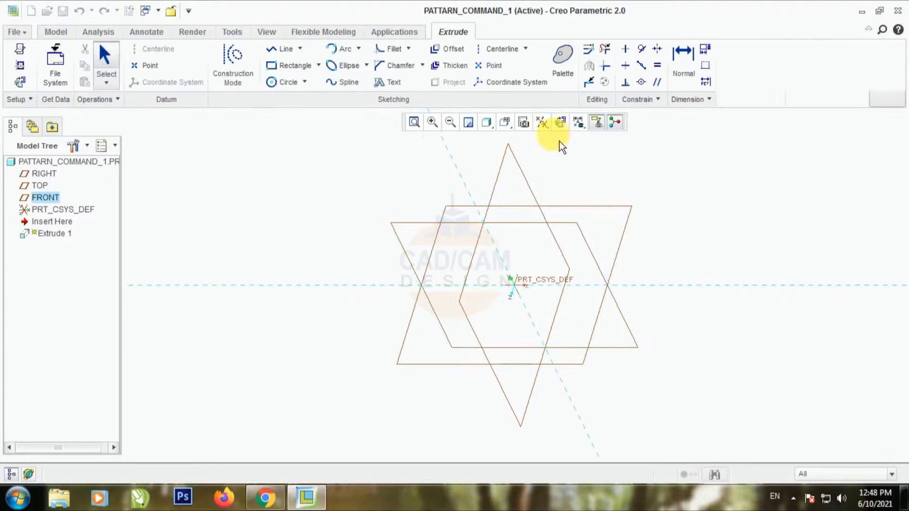
{"action": "left_click", "coordinate": [560, 123]}
{"action": "left_click", "coordinate": [544, 126]}
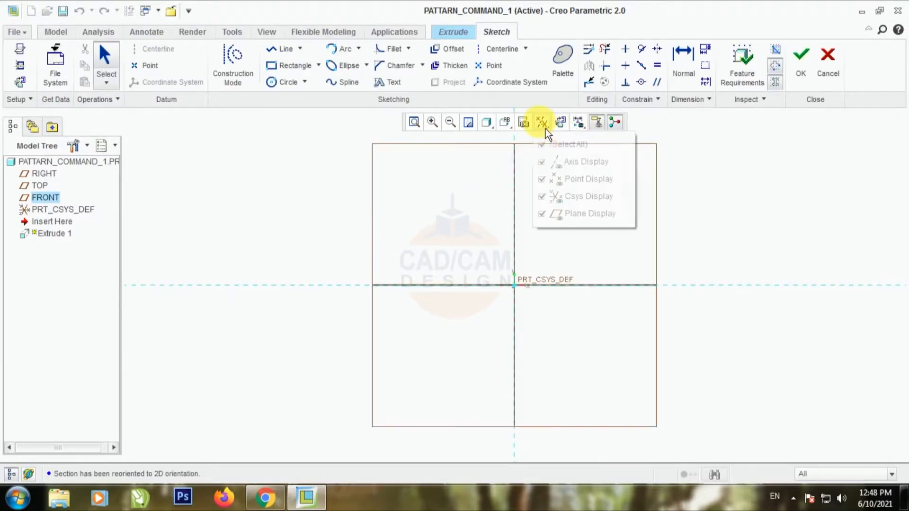
{"action": "left_click", "coordinate": [555, 146]}
{"action": "left_click", "coordinate": [683, 236]}
Draw vertical and horizontal construction centerlines through the sketch origin.
{"action": "left_click", "coordinate": [497, 48]}
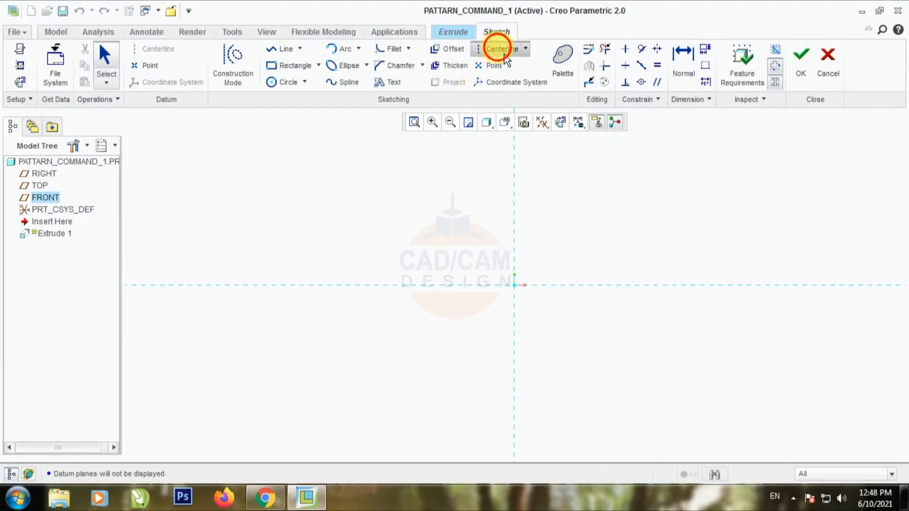
{"action": "left_click", "coordinate": [523, 288]}
{"action": "left_click", "coordinate": [522, 288]}
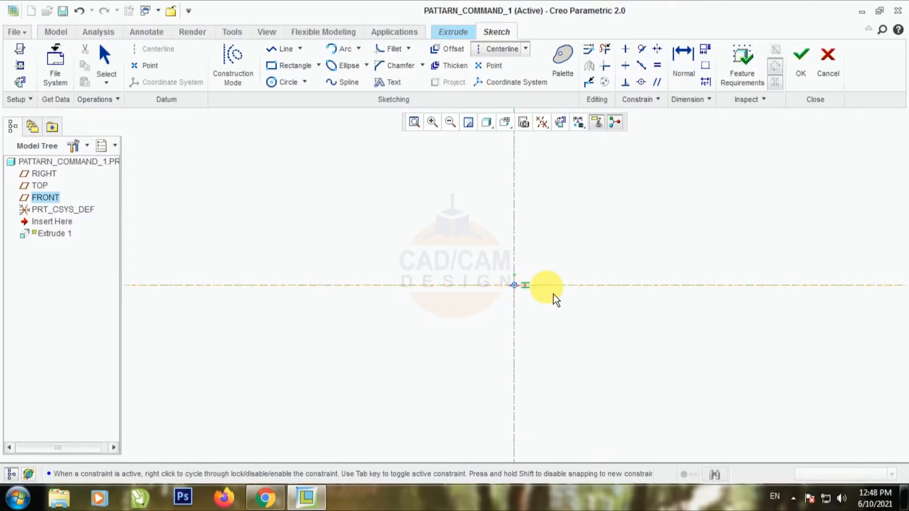
{"action": "left_click", "coordinate": [554, 292]}
{"action": "left_click", "coordinate": [113, 58]}
{"action": "left_click", "coordinate": [375, 213]}
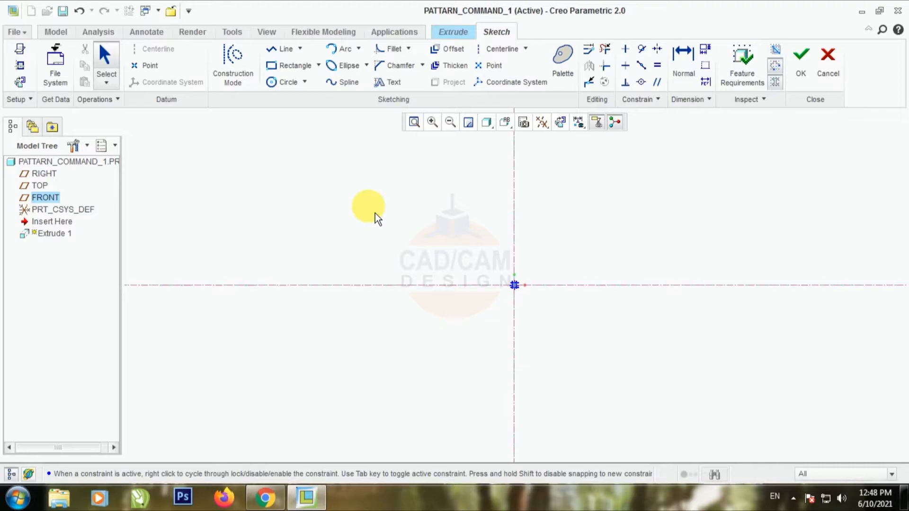
Sketch a circle centred on the origin and set its diameter to 300.
{"action": "left_click", "coordinate": [286, 82]}
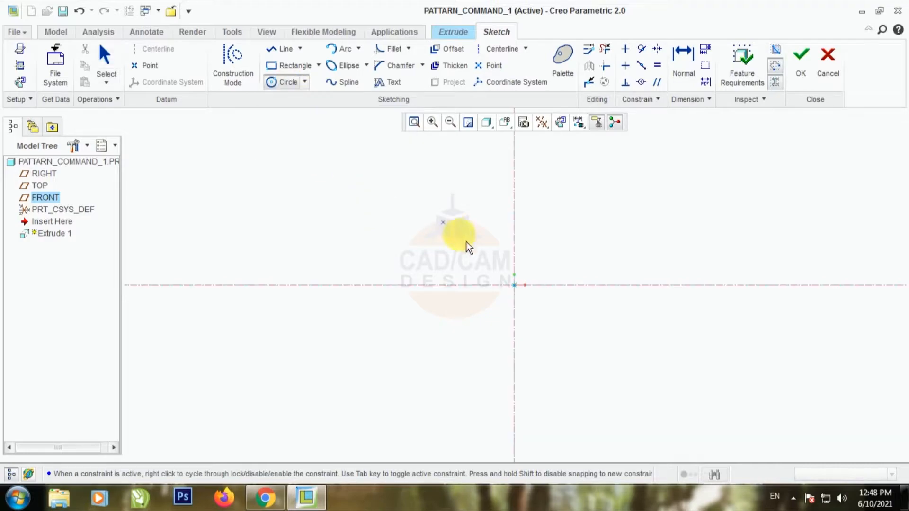
{"action": "left_click", "coordinate": [514, 285]}
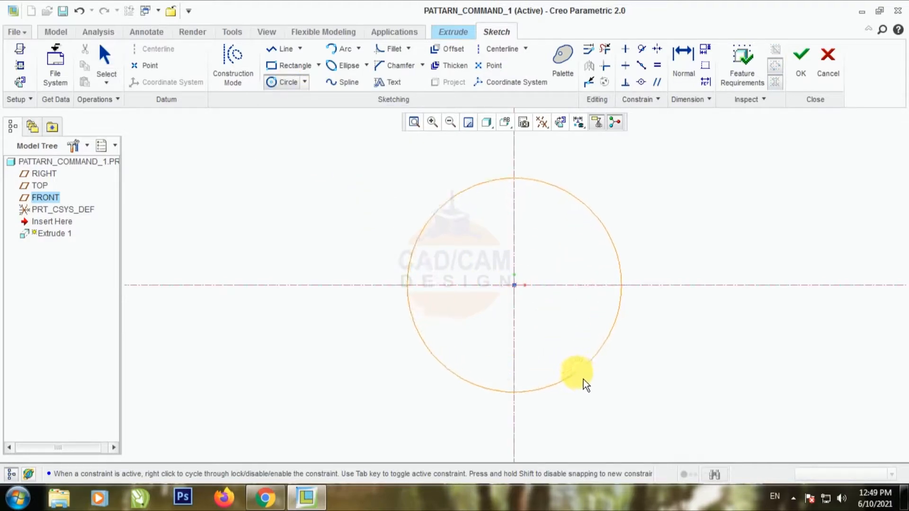
{"action": "left_click", "coordinate": [582, 381]}
{"action": "left_click", "coordinate": [103, 57]}
{"action": "left_click", "coordinate": [243, 191]}
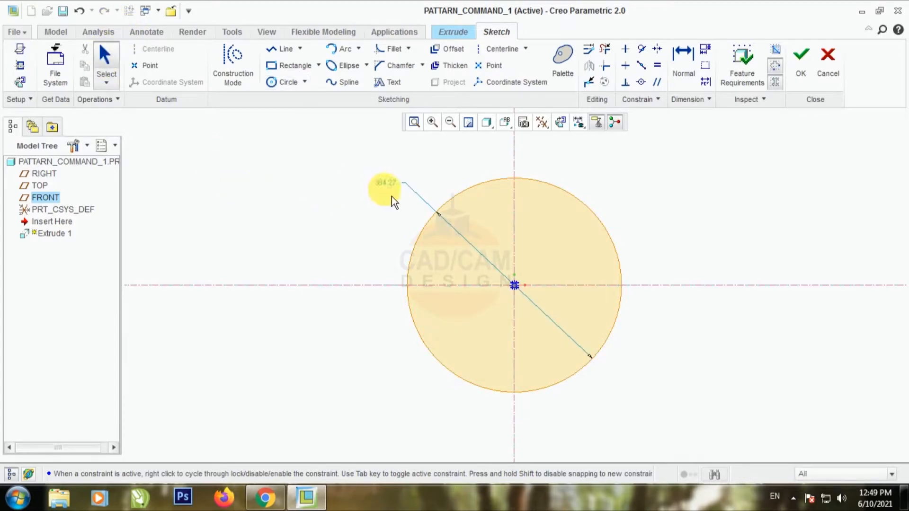
{"action": "double_click", "coordinate": [393, 191]}
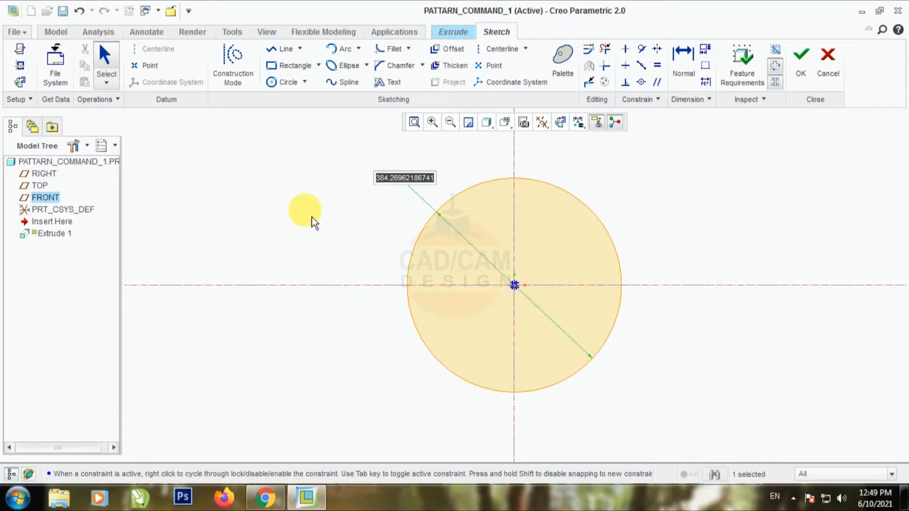
{"action": "type", "text": "300"}
{"action": "key", "text": "Return"}
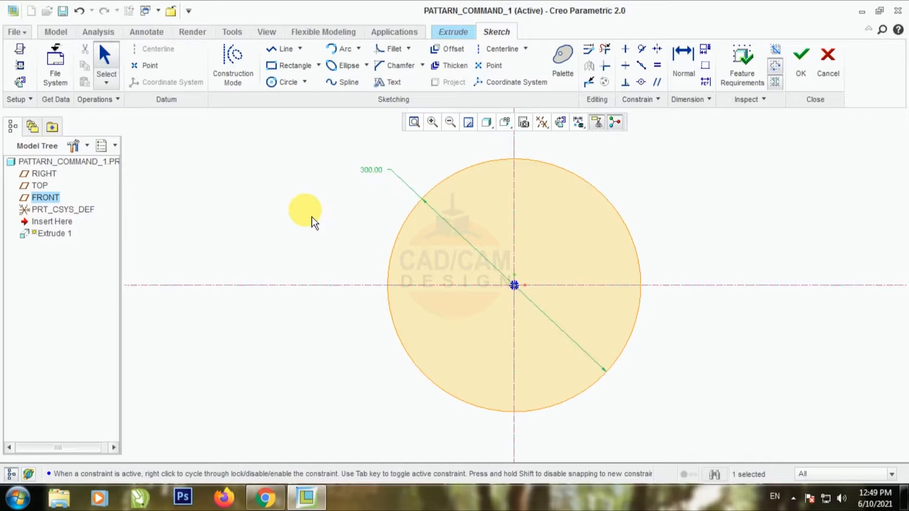
Finish the circle sketch and extrude it to a depth of 10.
{"action": "mouse_move", "coordinate": [392, 320]}
{"action": "middle_mouse_down"}
{"action": "mouse_move", "coordinate": [397, 284]}
{"action": "mouse_move", "coordinate": [375, 270]}
{"action": "middle_mouse_up"}
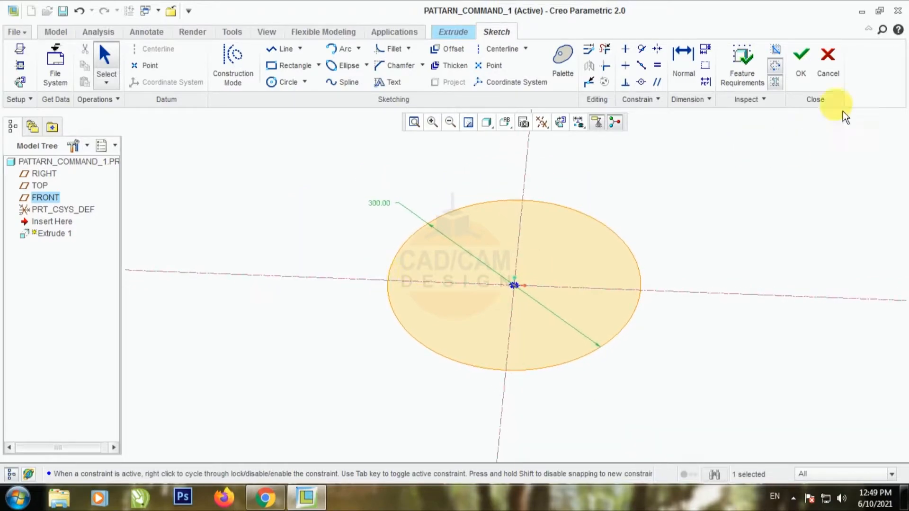
{"action": "left_click", "coordinate": [805, 69]}
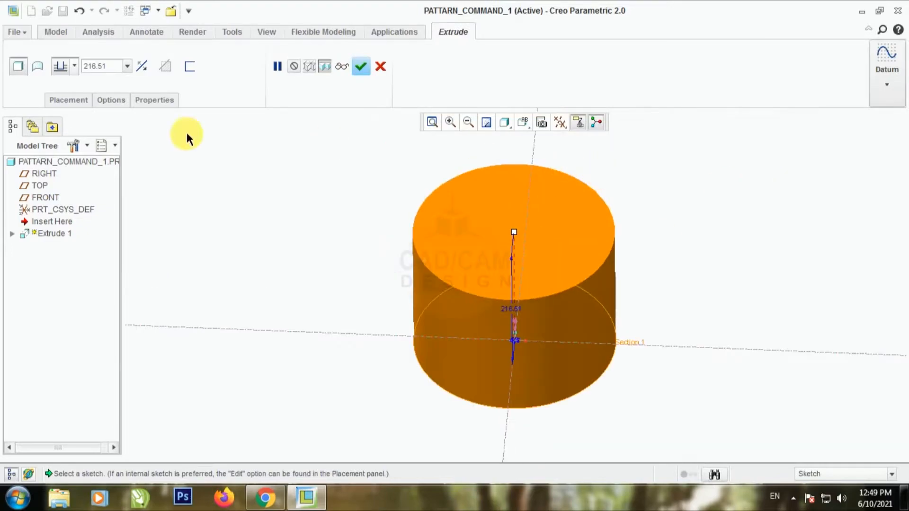
{"action": "double_click", "coordinate": [116, 66]}
{"action": "type", "text": "10"}
{"action": "key", "text": "Return"}
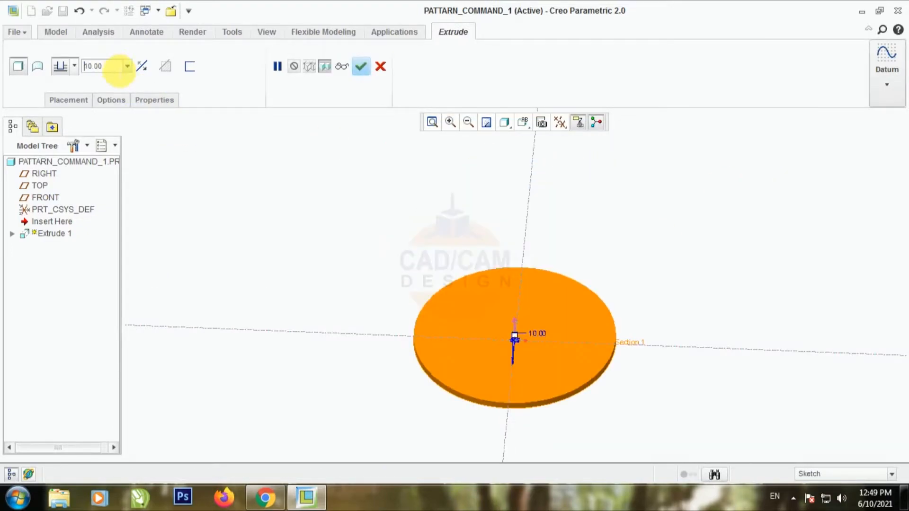
{"action": "scroll", "coordinate": [530, 347], "scroll_direction": "up", "scroll_amount": 3}
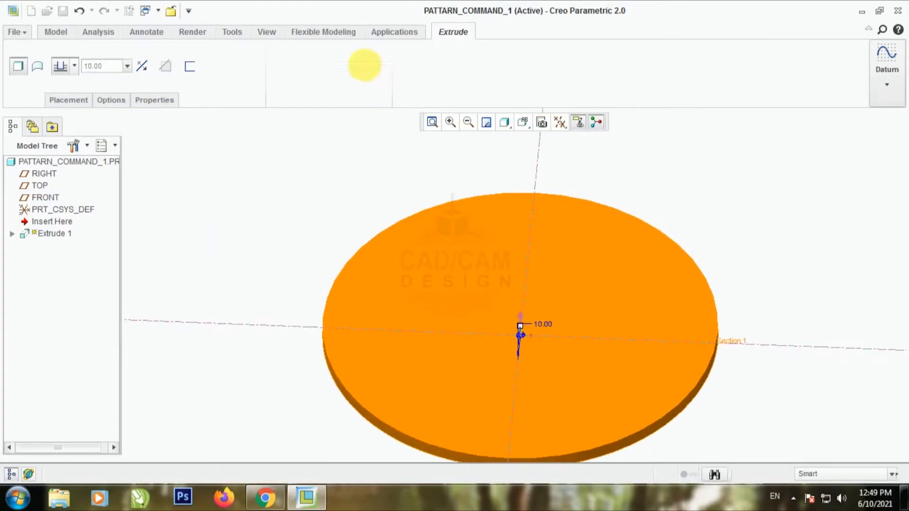
{"action": "left_click", "coordinate": [362, 66]}
{"action": "middle_click_drag", "start_coordinate": [290, 236], "coordinate": [335, 205]}
Set the disc's display style to Shading With Edges and show the datum planes.
{"action": "left_click", "coordinate": [505, 122]}
{"action": "left_click", "coordinate": [524, 143]}
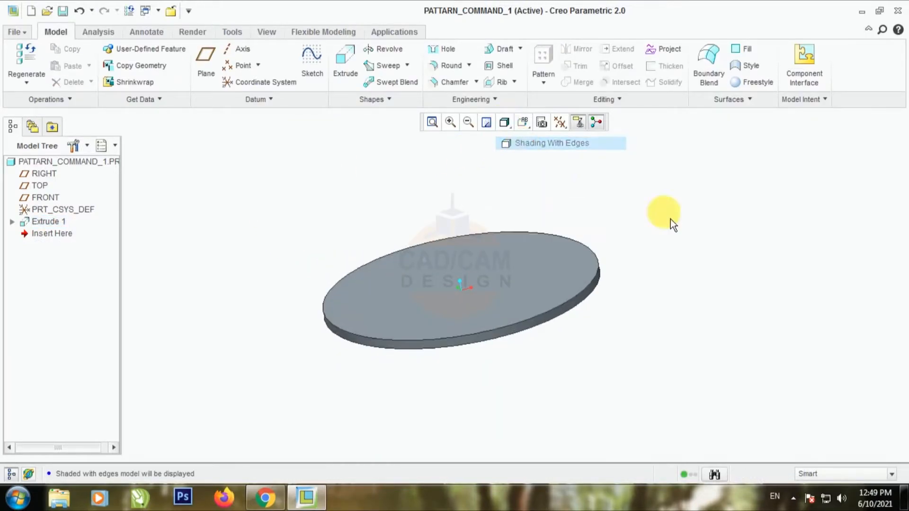
{"action": "middle_click_drag", "start_coordinate": [544, 270], "coordinate": [573, 298]}
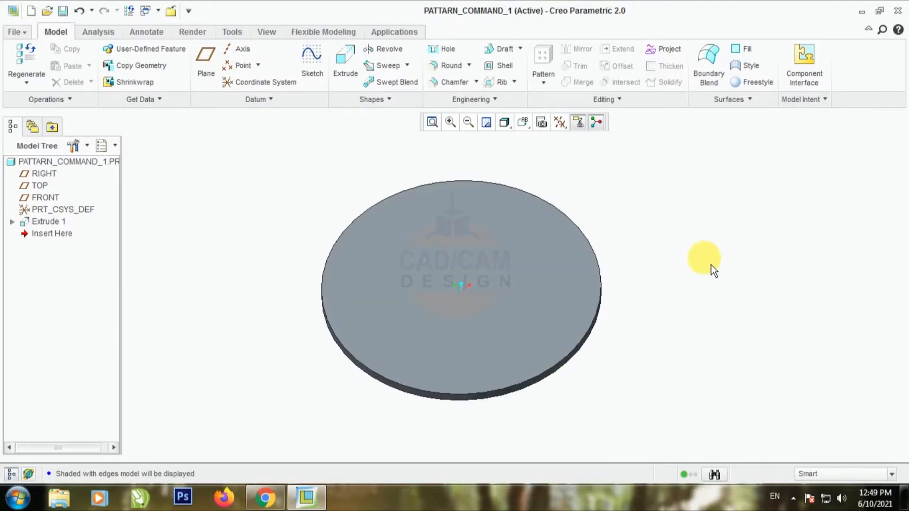
{"action": "left_click", "coordinate": [475, 272]}
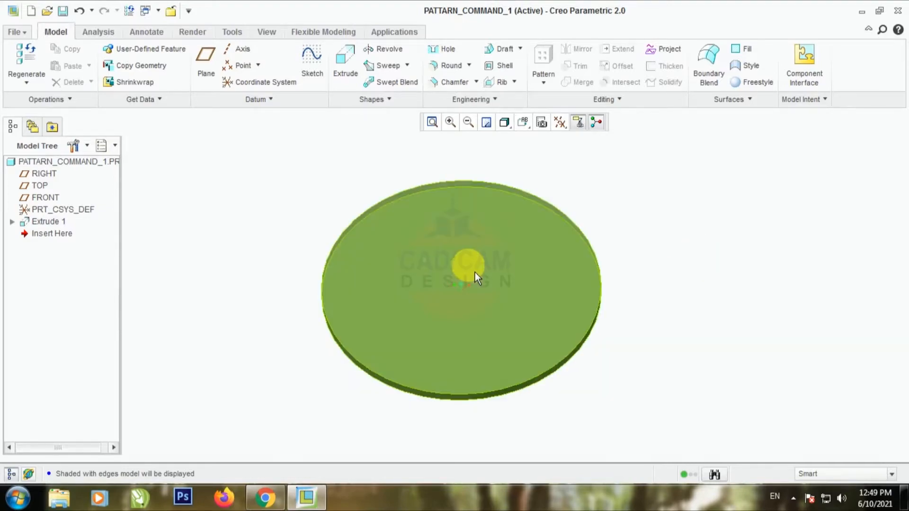
{"action": "left_click", "coordinate": [578, 122]}
{"action": "left_click", "coordinate": [574, 212]}
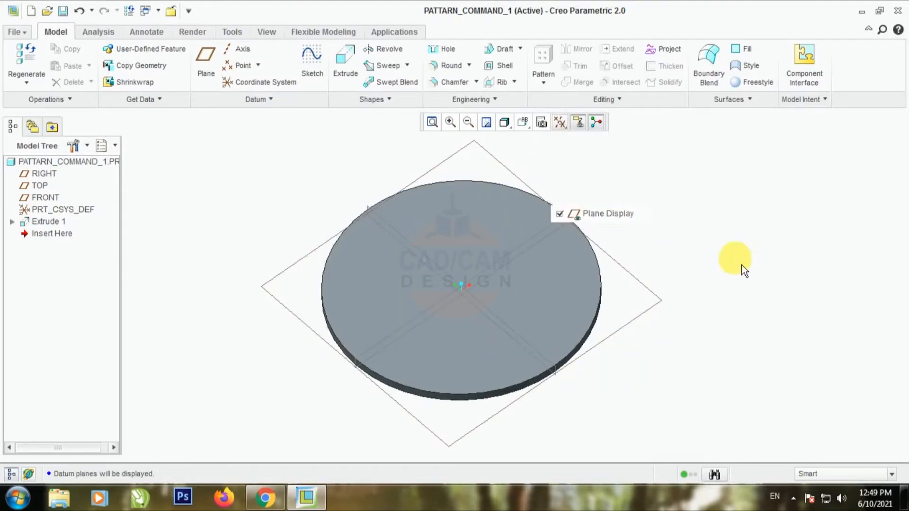
Start a second Extrude sketch on the FRONT plane, viewed straight on with the datum planes hidden.
{"action": "left_click", "coordinate": [350, 61]}
{"action": "left_click", "coordinate": [571, 193]}
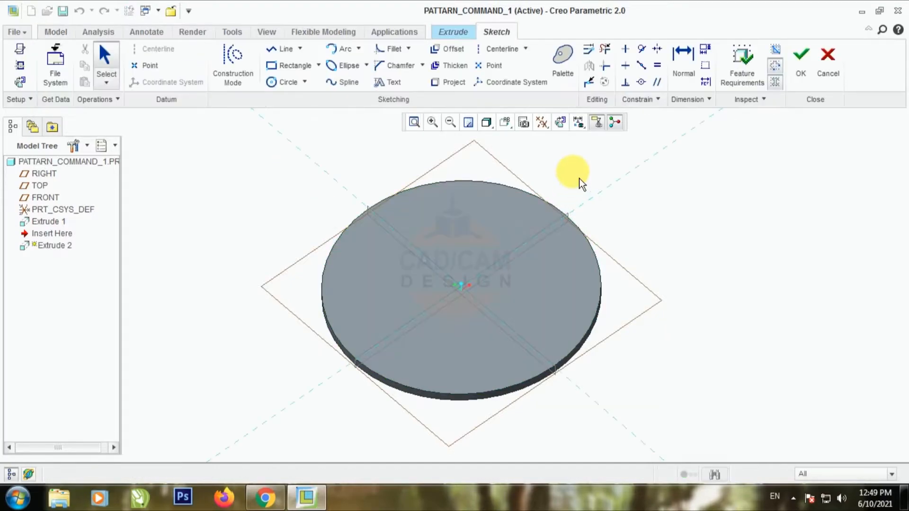
{"action": "left_click", "coordinate": [560, 122]}
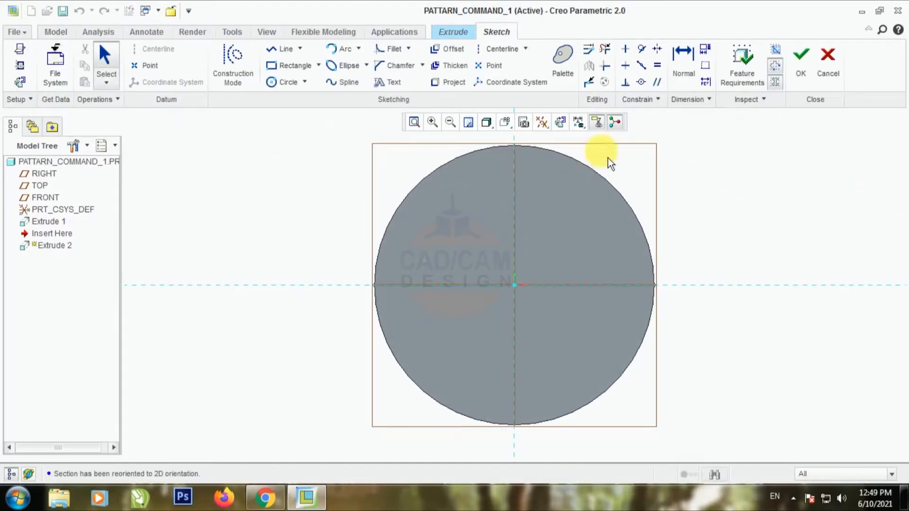
{"action": "left_click", "coordinate": [543, 122]}
{"action": "left_click", "coordinate": [573, 214]}
{"action": "left_click", "coordinate": [749, 241]}
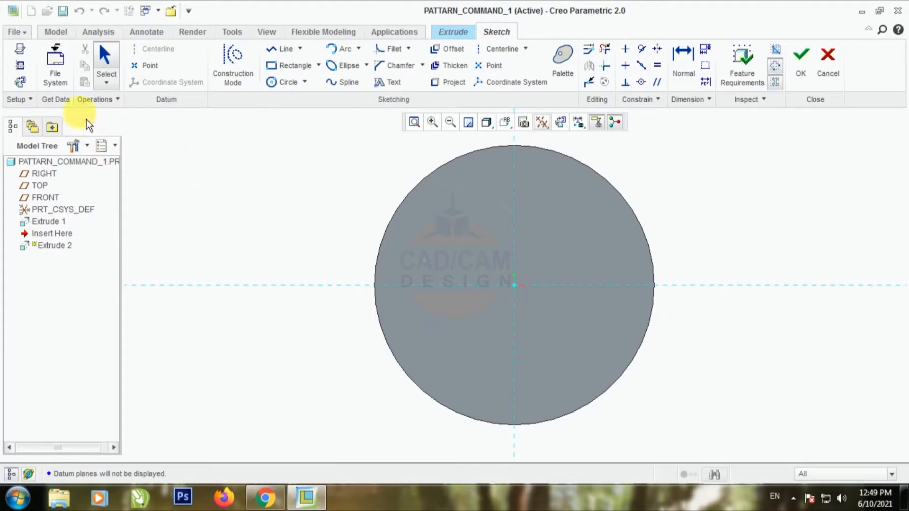
Add the disc's outer circular edge as a sketch reference and solve the references.
{"action": "left_click", "coordinate": [19, 65]}
{"action": "left_click", "coordinate": [418, 185]}
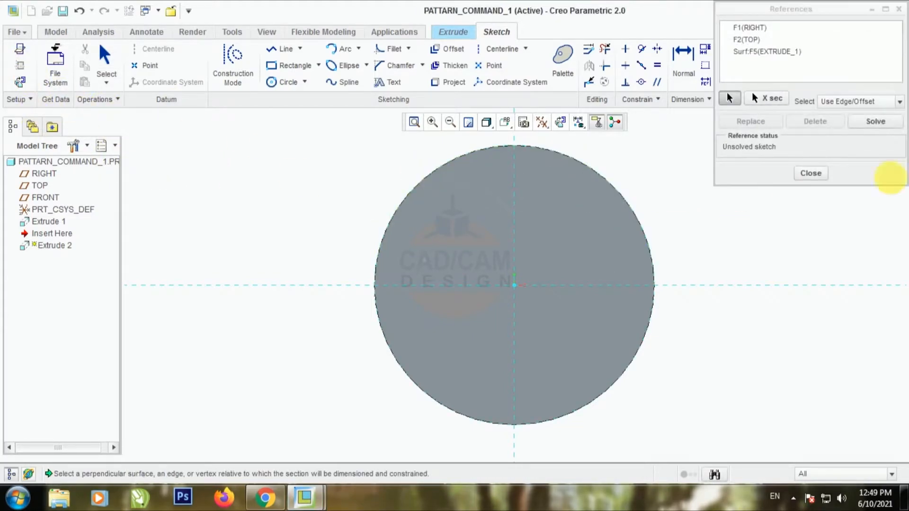
{"action": "left_click", "coordinate": [875, 122]}
{"action": "left_click", "coordinate": [811, 173]}
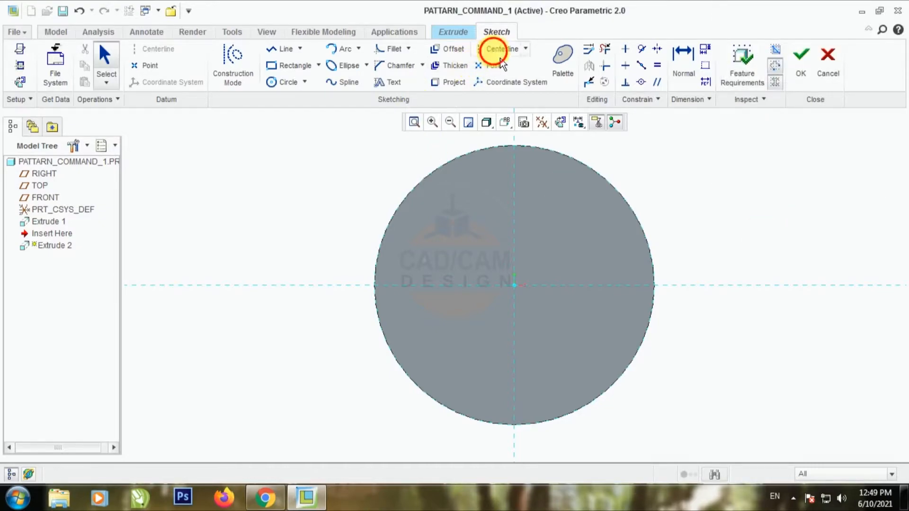
Draw vertical and horizontal construction centerlines through the disc's centre.
{"action": "left_click", "coordinate": [495, 48]}
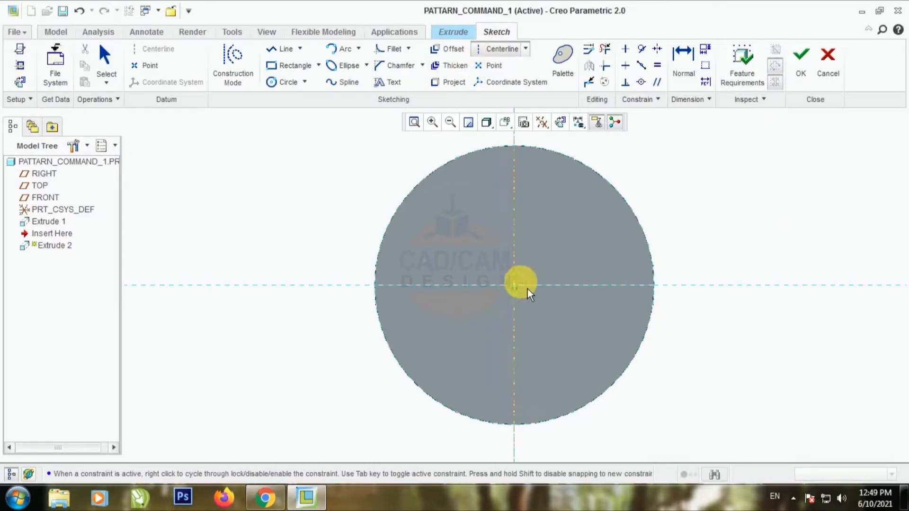
{"action": "left_click", "coordinate": [526, 285]}
{"action": "left_click", "coordinate": [104, 62]}
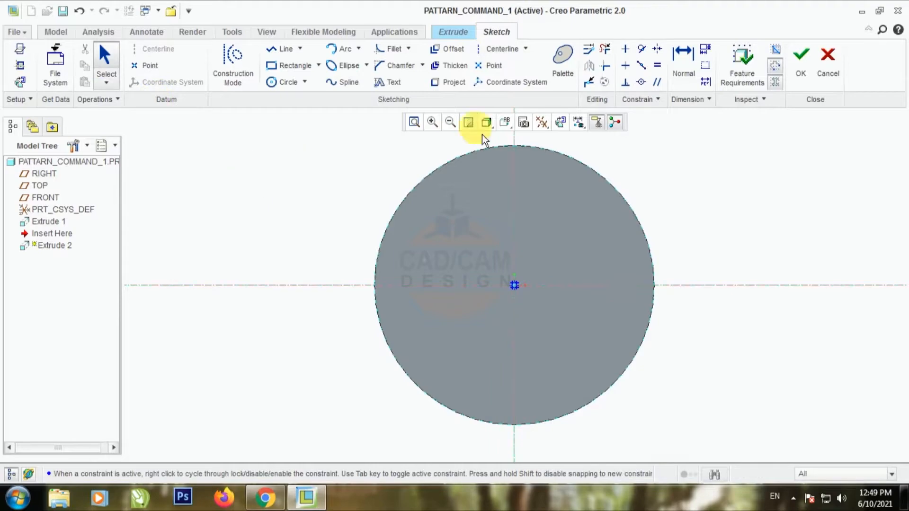
{"action": "left_click", "coordinate": [506, 48]}
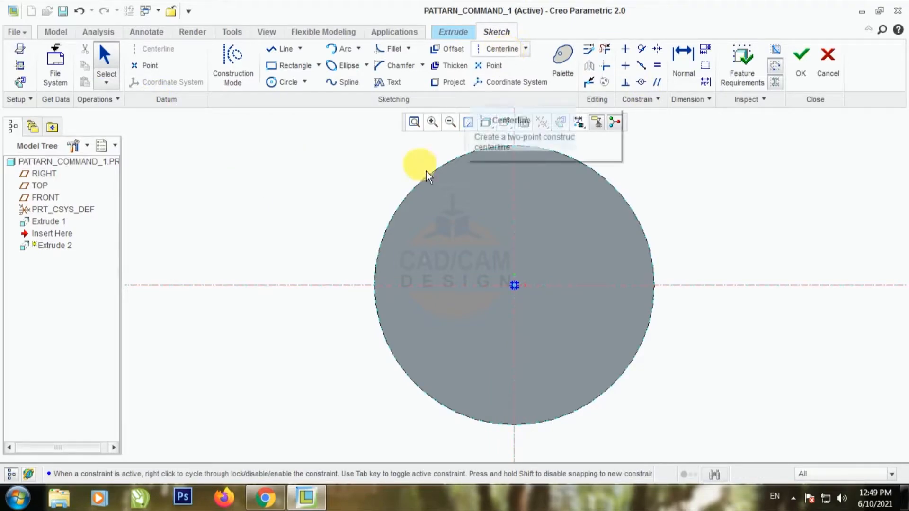
{"action": "scroll", "coordinate": [345, 295], "scroll_direction": "up", "scroll_amount": 2}
{"action": "scroll", "coordinate": [379, 251], "scroll_direction": "down", "scroll_amount": 2}
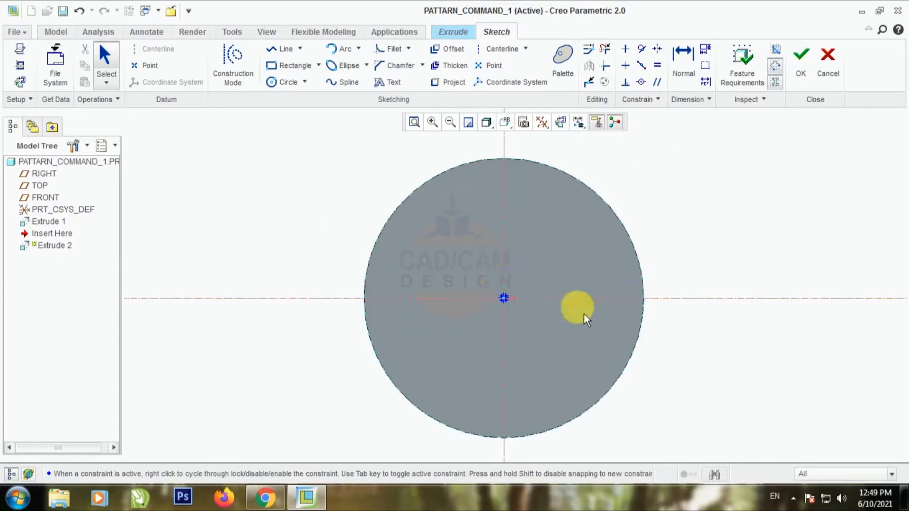
Sketch a small circle in the disc's upper-left quarter and set its diameter to 15.
{"action": "left_click", "coordinate": [286, 82]}
{"action": "left_click", "coordinate": [435, 231]}
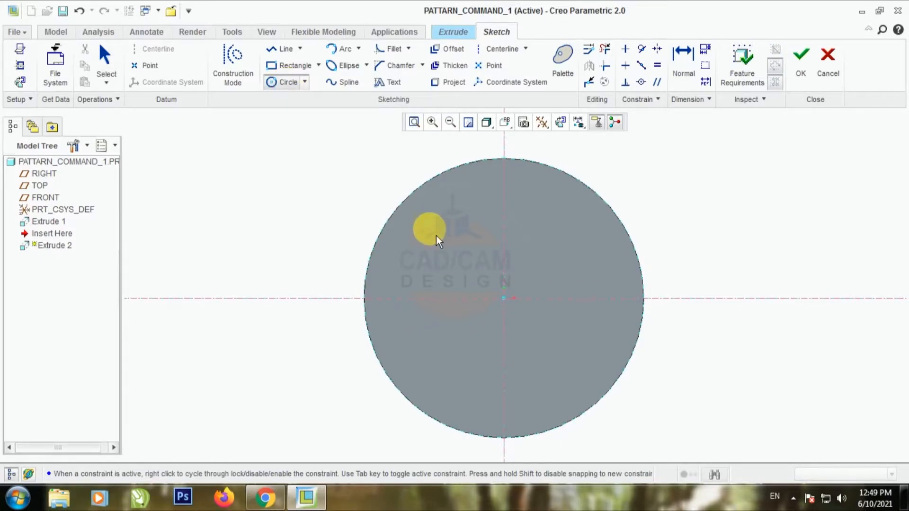
{"action": "left_click", "coordinate": [106, 61]}
{"action": "double_click", "coordinate": [405, 209]}
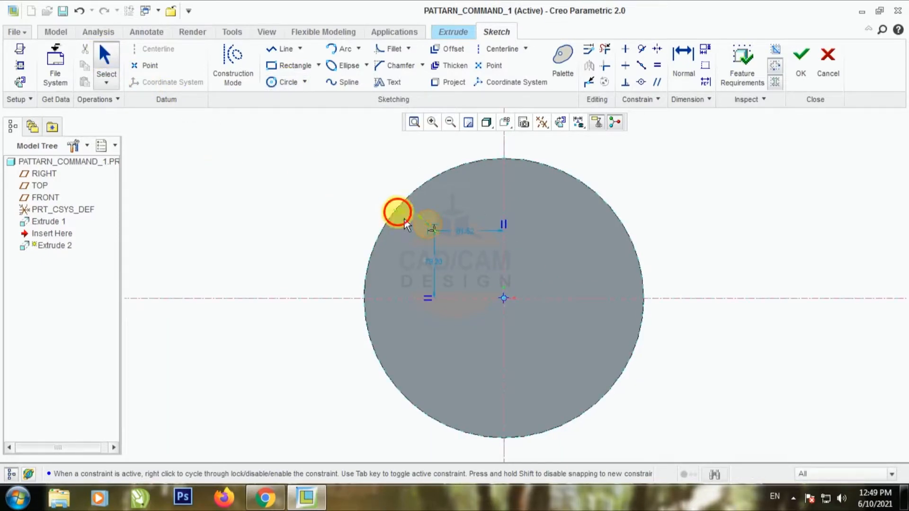
{"action": "type", "text": "10"}
{"action": "key", "text": "Return"}
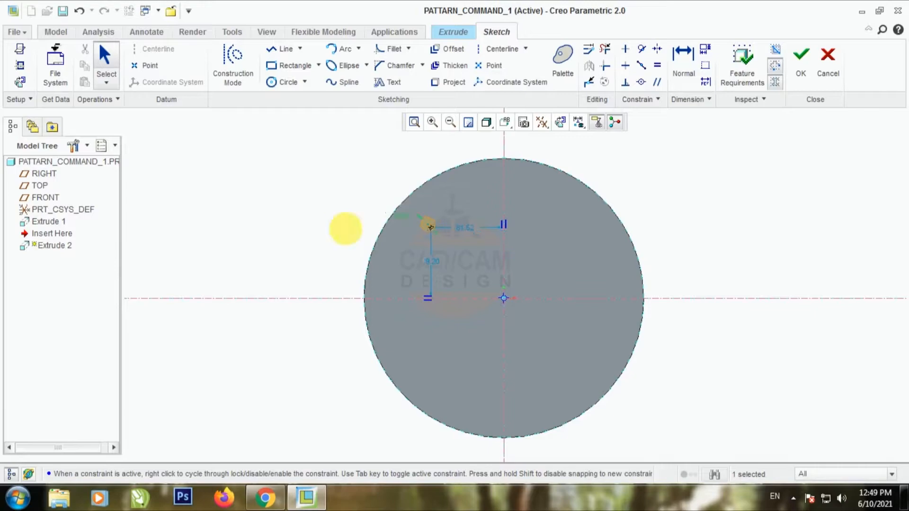
Set the circle centre's vertical and horizontal distances from the centerlines to 50 each.
{"action": "double_click", "coordinate": [440, 271]}
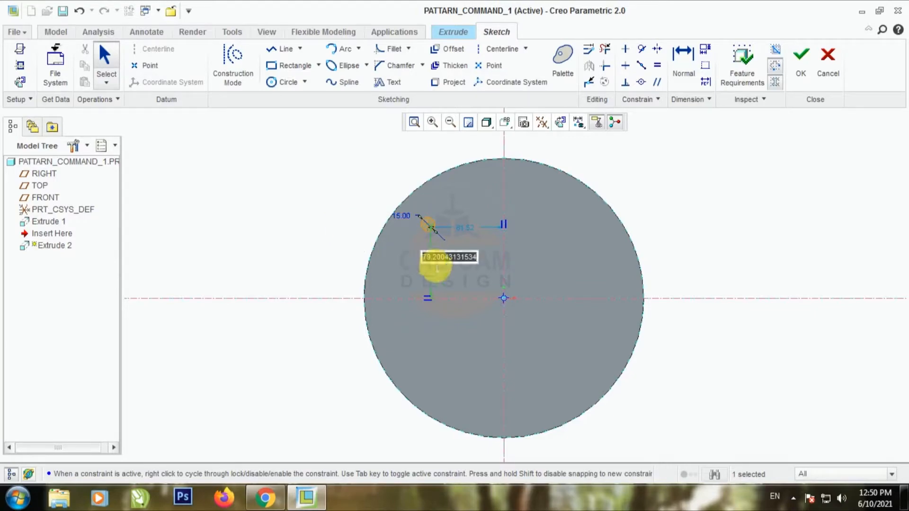
{"action": "type", "text": "50"}
{"action": "key", "text": "Return"}
{"action": "left_click", "coordinate": [476, 258]}
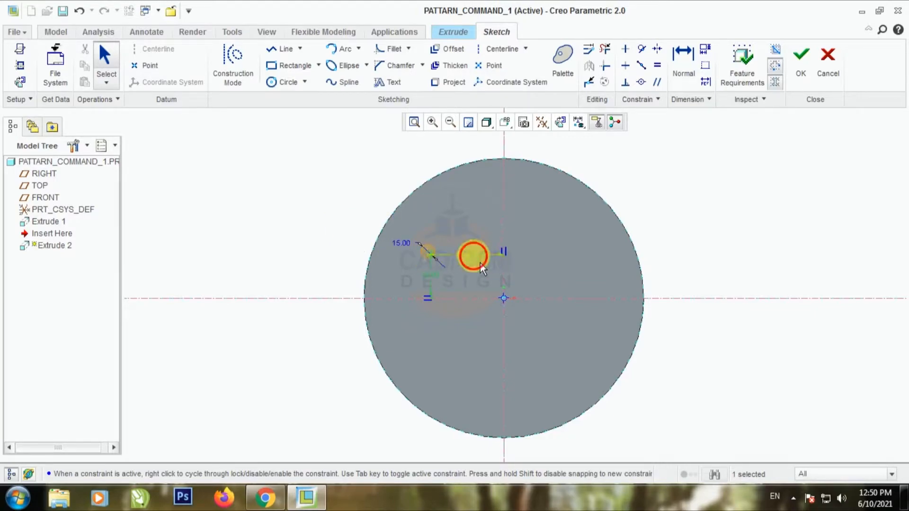
{"action": "double_click", "coordinate": [485, 251]}
{"action": "type", "text": "50"}
{"action": "key", "text": "Return"}
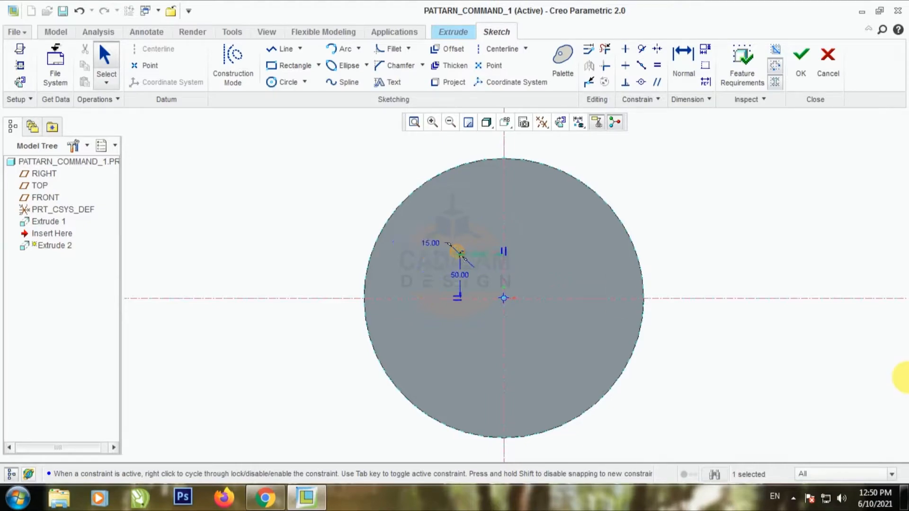
Set the circle centre's horizontal and vertical distances from the centerlines to 80 each and finish the sketch.
{"action": "scroll", "coordinate": [520, 295], "scroll_direction": "up", "scroll_amount": 1}
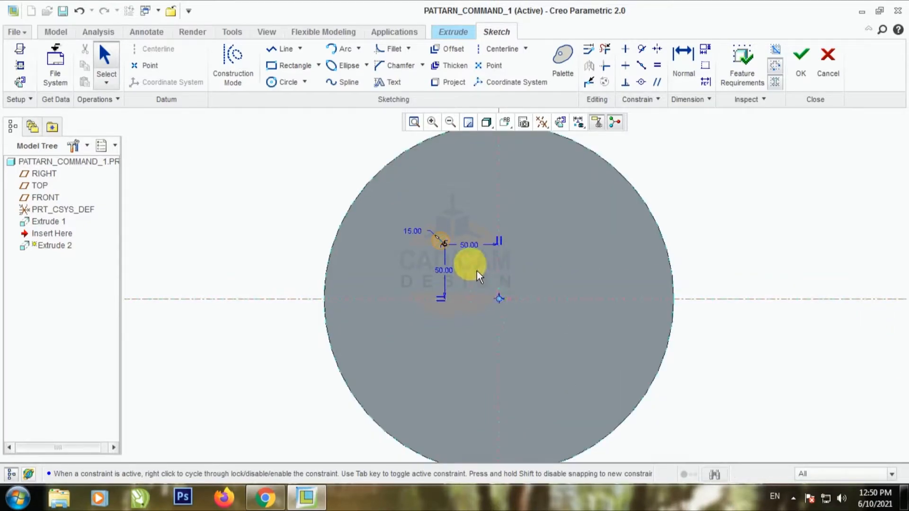
{"action": "double_click", "coordinate": [471, 245]}
{"action": "type", "text": "80"}
{"action": "key", "text": "Return"}
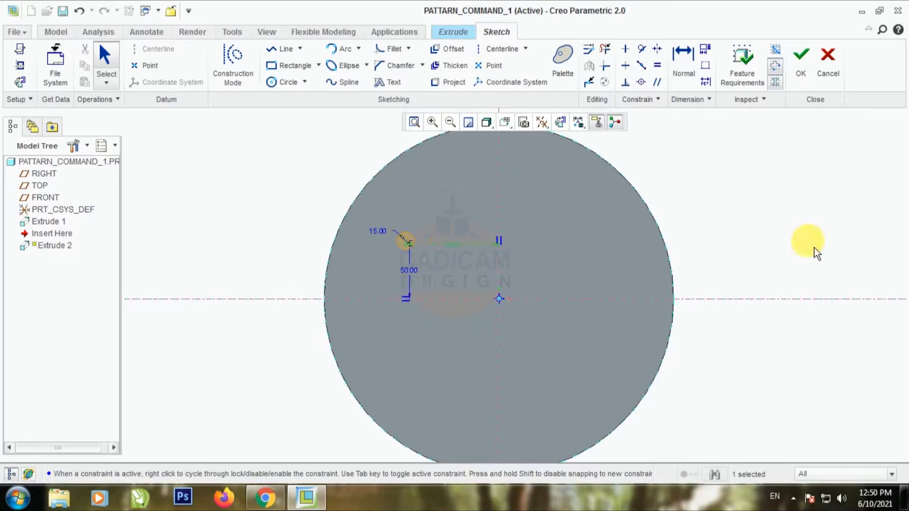
{"action": "double_click", "coordinate": [407, 268]}
{"action": "type", "text": "8"}
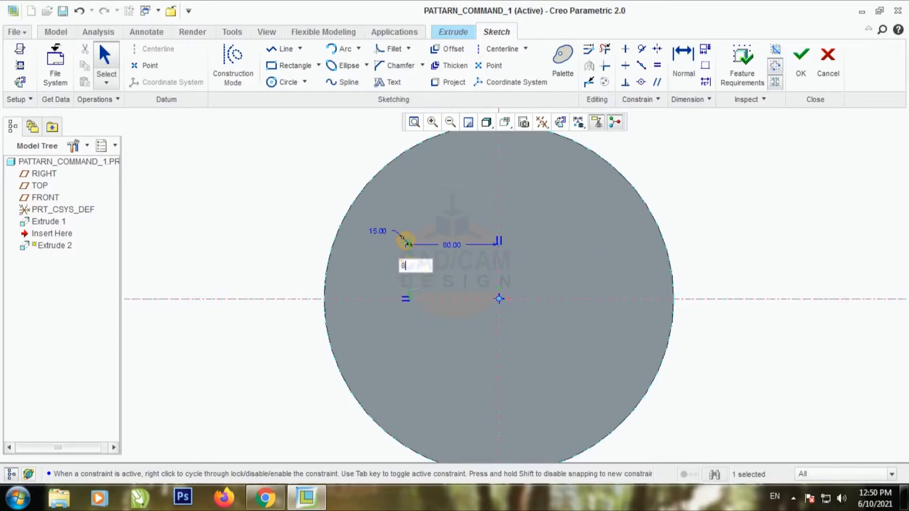
{"action": "type", "text": "0"}
{"action": "key", "text": "Return"}
{"action": "left_click", "coordinate": [801, 56]}
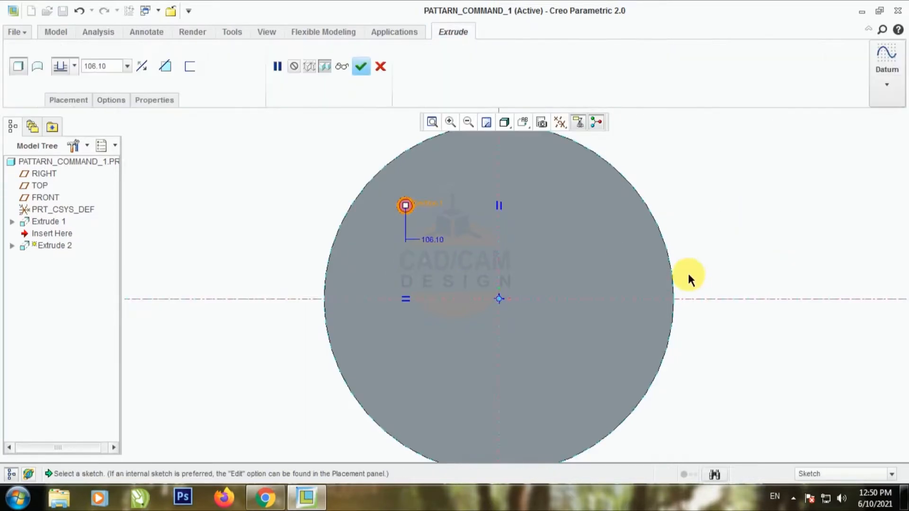
Make the circle's extrude remove material, with the depth direction flipped into the disc, and complete the hole.
{"action": "middle_click_drag", "start_coordinate": [689, 275], "coordinate": [701, 250]}
{"action": "scroll", "coordinate": [402, 271], "scroll_direction": "up", "scroll_amount": 2}
{"action": "scroll", "coordinate": [399, 269], "scroll_direction": "down", "scroll_amount": 3}
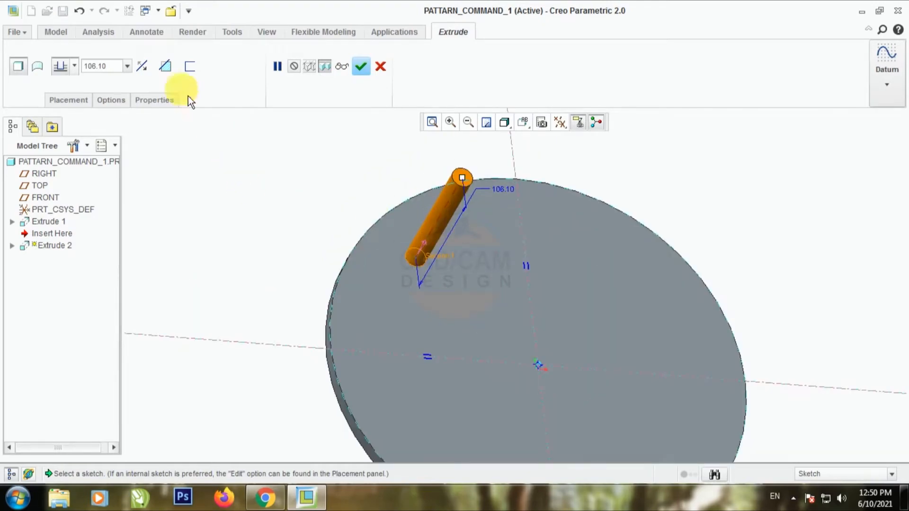
{"action": "left_click", "coordinate": [165, 66]}
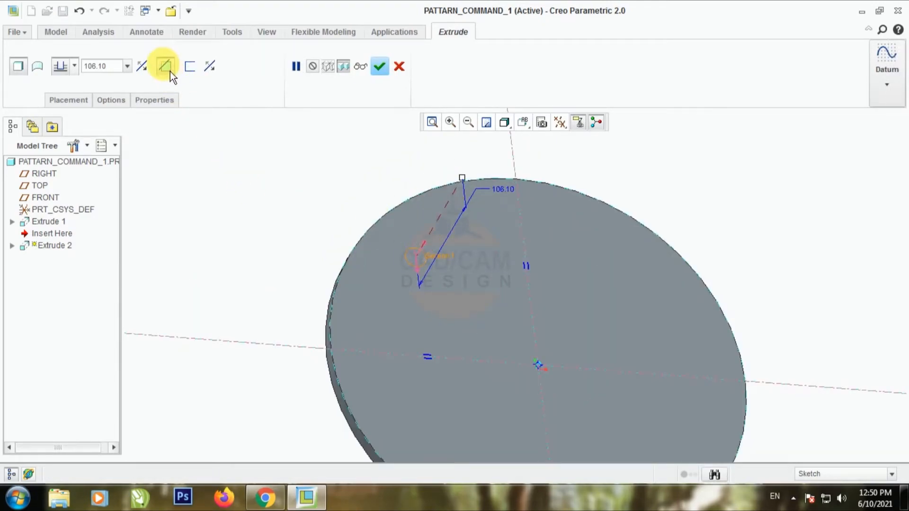
{"action": "left_click", "coordinate": [421, 249]}
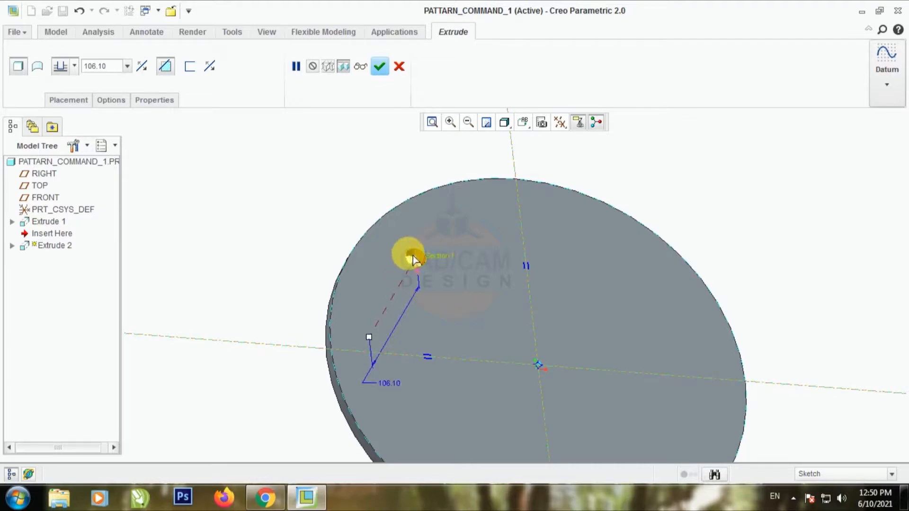
{"action": "left_click", "coordinate": [379, 66]}
{"action": "scroll", "coordinate": [376, 189], "scroll_direction": "up", "scroll_amount": 3}
{"action": "middle_click_drag", "start_coordinate": [376, 189], "coordinate": [314, 208]}
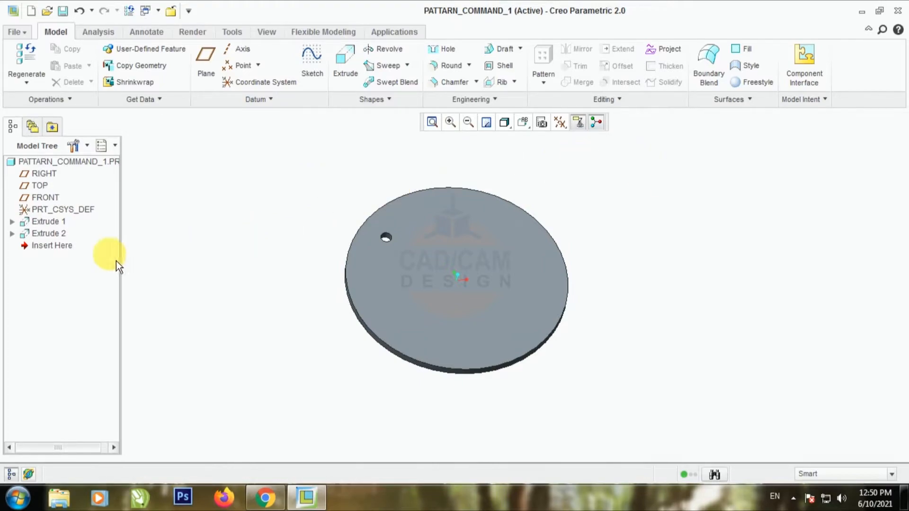
Start the Pattern command on the 15 diameter hole and turn on the display of datum axes.
{"action": "left_click", "coordinate": [388, 243]}
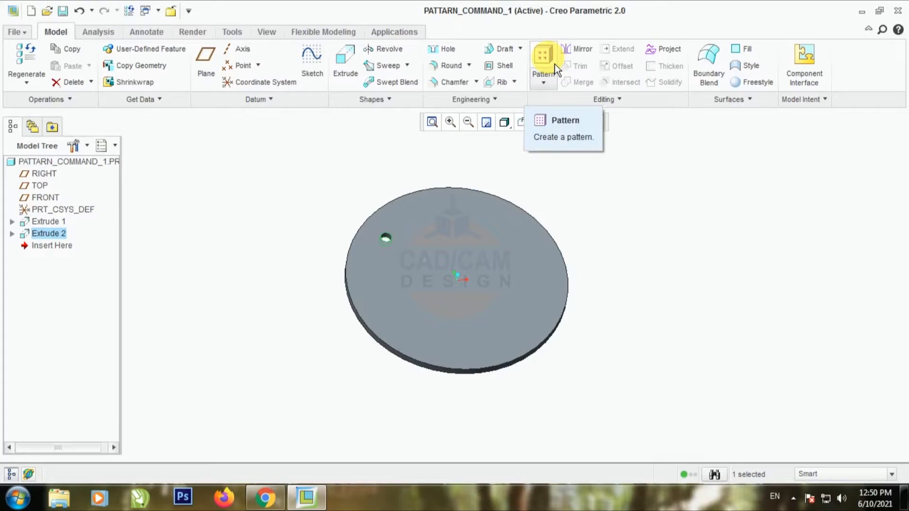
{"action": "left_click", "coordinate": [611, 188]}
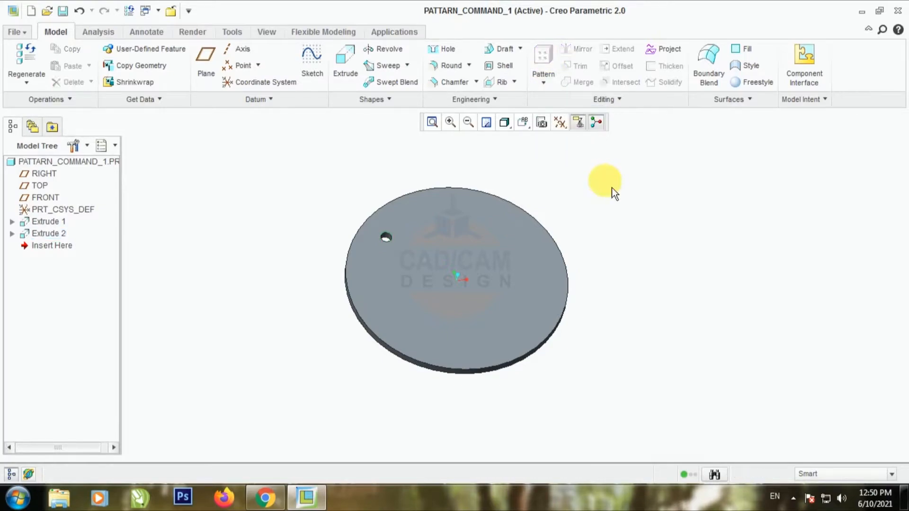
{"action": "left_click", "coordinate": [396, 245]}
{"action": "left_click", "coordinate": [544, 59]}
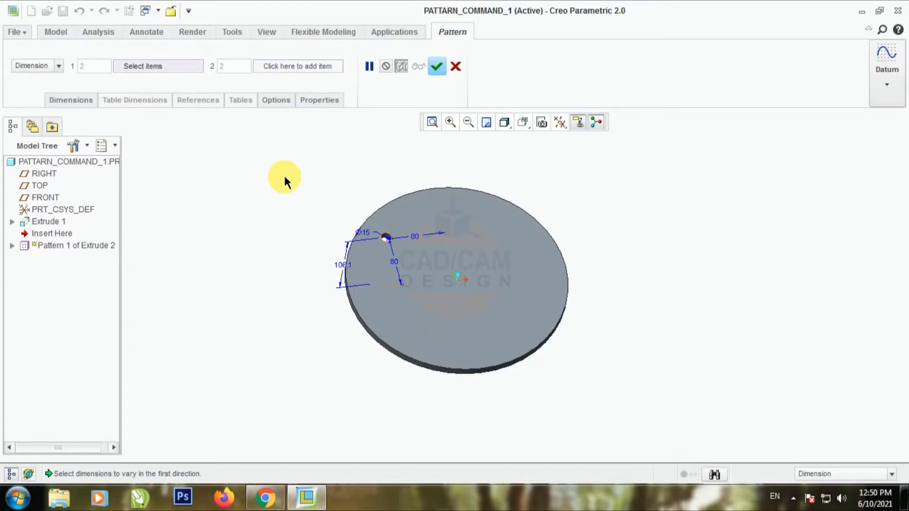
{"action": "scroll", "coordinate": [397, 268], "scroll_direction": "up", "scroll_amount": 1}
{"action": "left_click", "coordinate": [560, 123]}
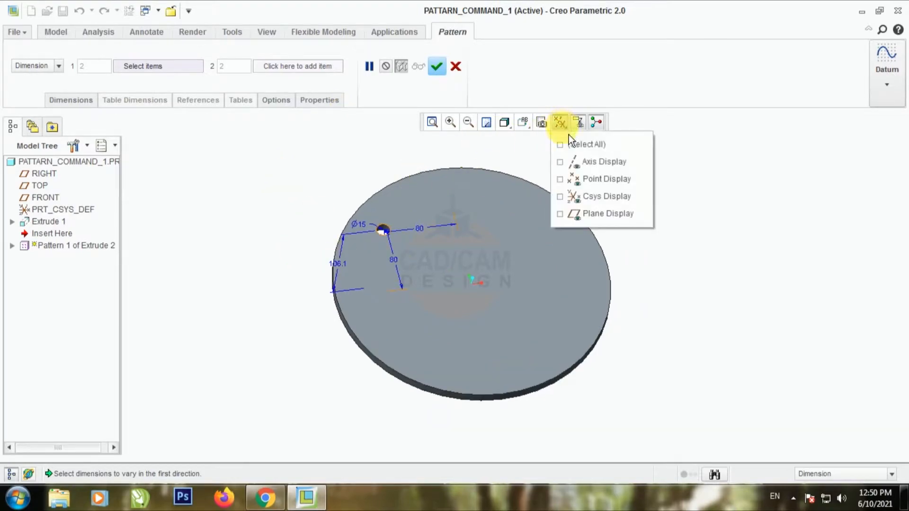
{"action": "left_click", "coordinate": [568, 161]}
{"action": "scroll", "coordinate": [462, 282], "scroll_direction": "up", "scroll_amount": 4}
{"action": "scroll", "coordinate": [462, 284], "scroll_direction": "down", "scroll_amount": 3}
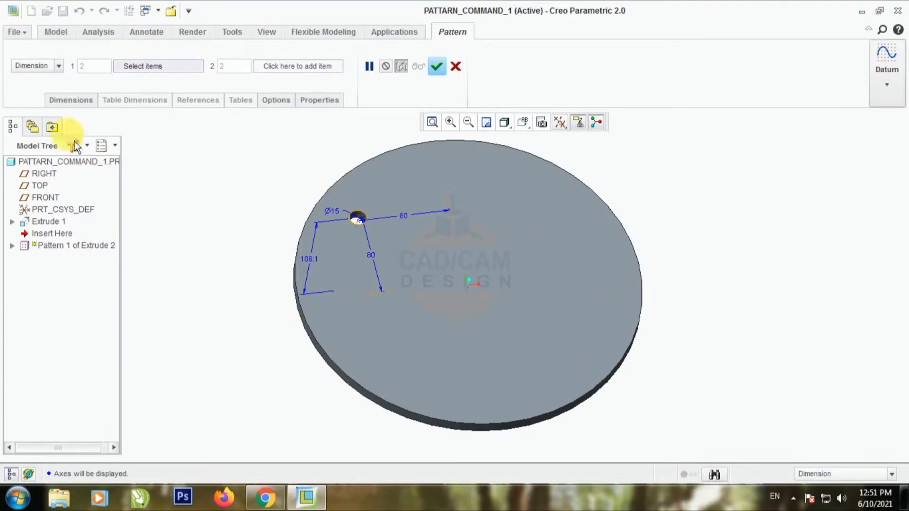
Set the pattern type to Axis and choose the disc's central axis as the pattern centre.
{"action": "left_click", "coordinate": [59, 66]}
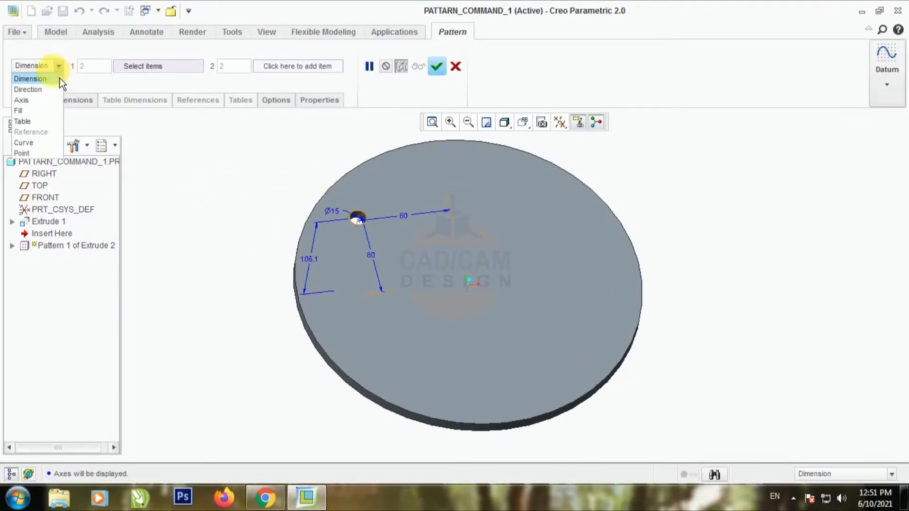
{"action": "left_click", "coordinate": [38, 104]}
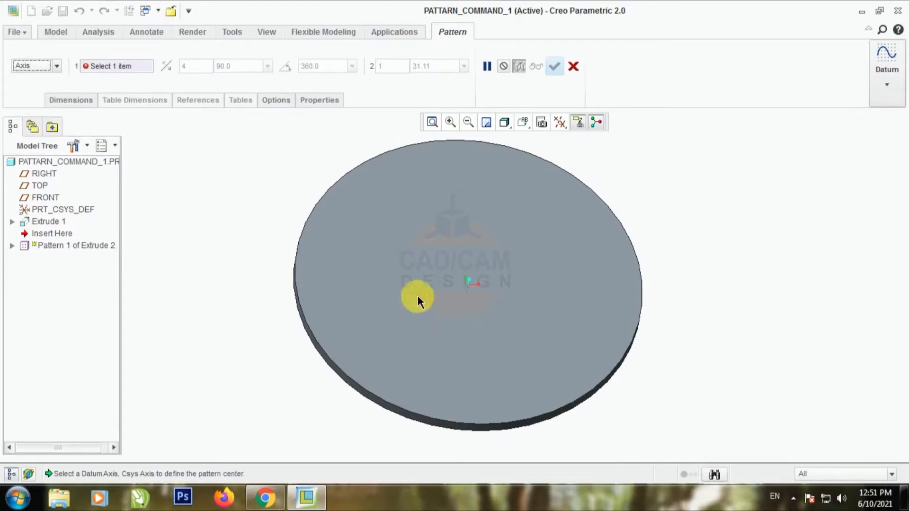
{"action": "left_click", "coordinate": [468, 291]}
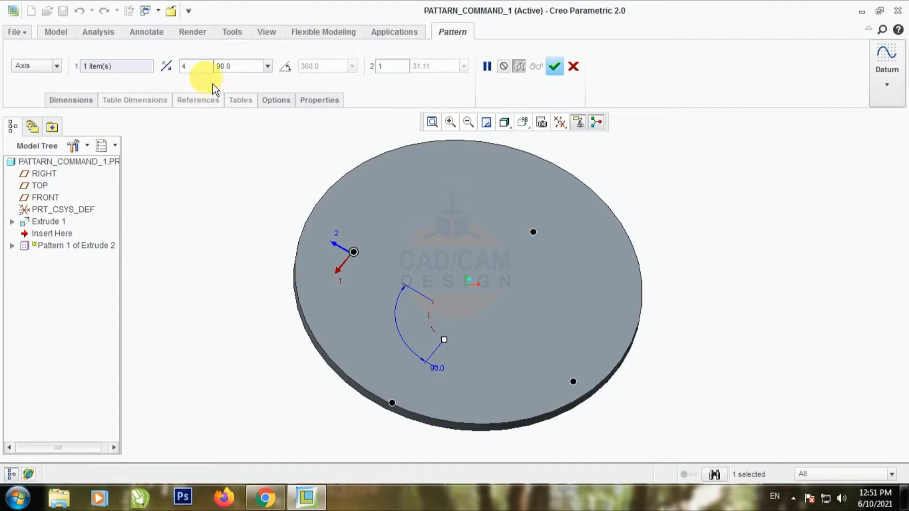
Set the axis pattern to 8 members spaced at an angle of 360/8 and complete it.
{"action": "left_click_drag", "start_coordinate": [197, 66], "coordinate": [157, 69]}
{"action": "type", "text": "8"}
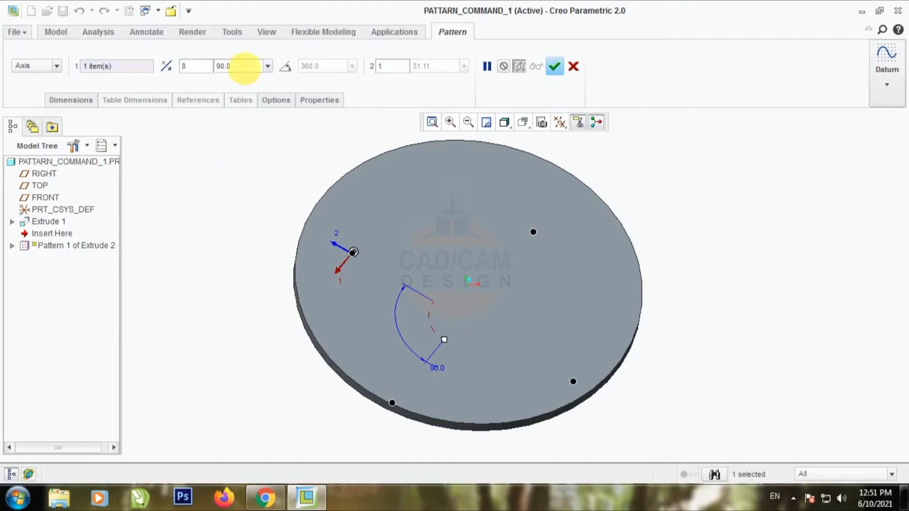
{"action": "double_click", "coordinate": [240, 66]}
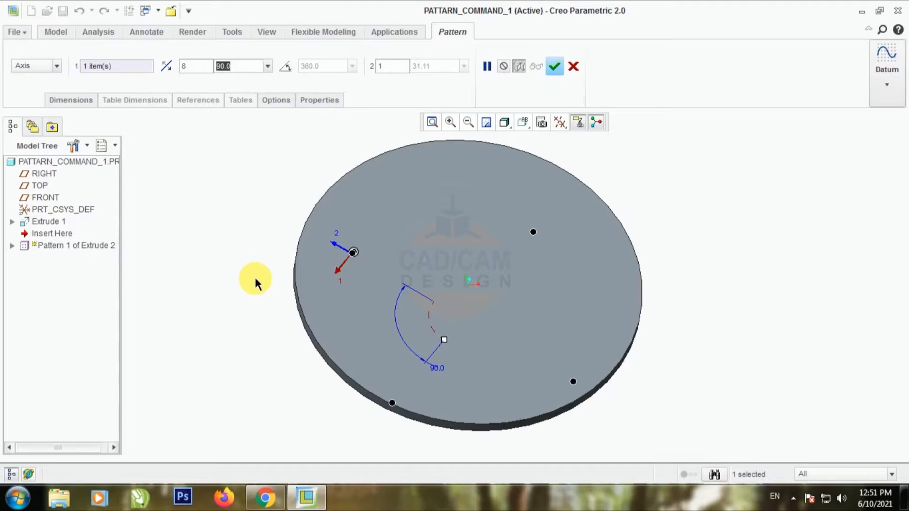
{"action": "type", "text": "360/8"}
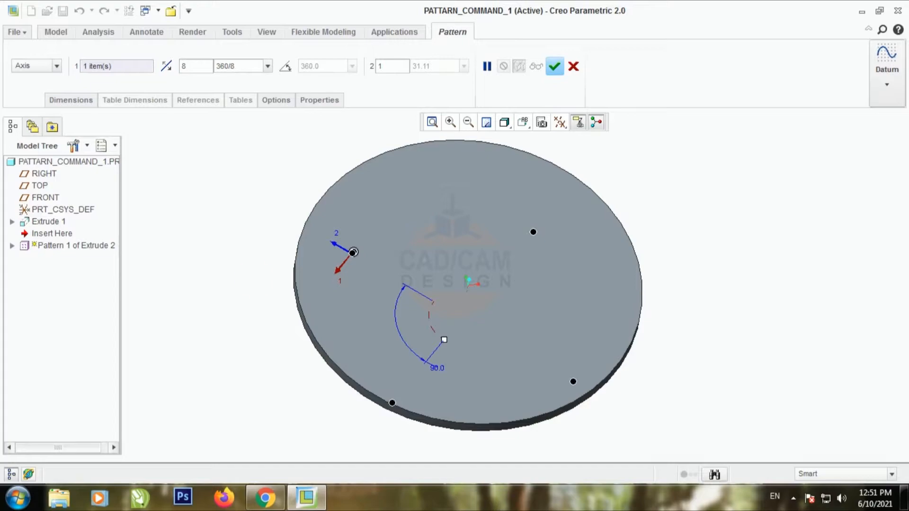
{"action": "key", "text": "Return"}
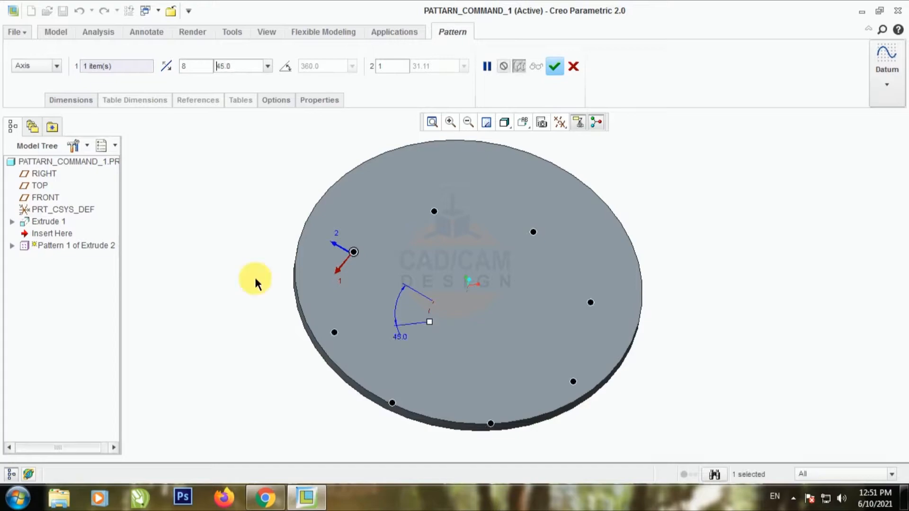
{"action": "left_click", "coordinate": [561, 72]}
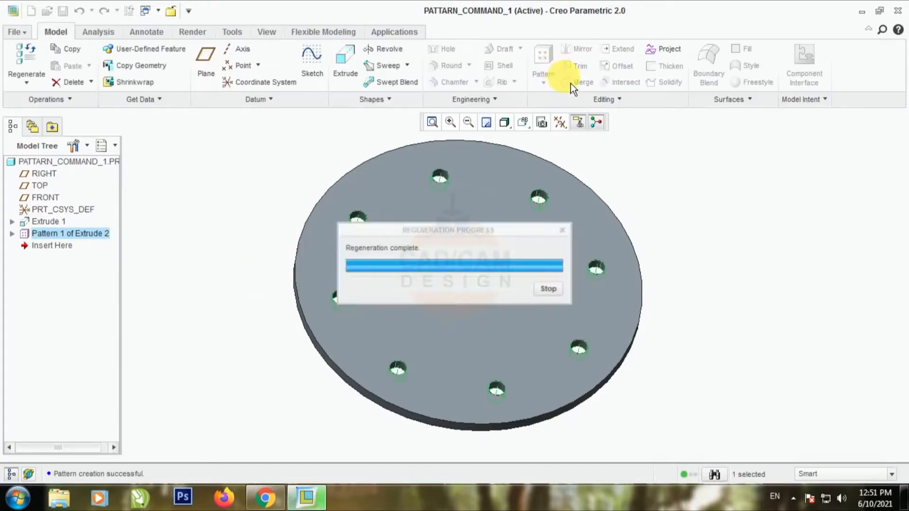
{"action": "mouse_move", "coordinate": [715, 227]}
{"action": "middle_mouse_down"}
{"action": "mouse_move", "coordinate": [702, 262]}
{"action": "mouse_move", "coordinate": [688, 222]}
{"action": "mouse_move", "coordinate": [725, 185]}
{"action": "mouse_move", "coordinate": [690, 187]}
{"action": "mouse_move", "coordinate": [672, 207]}
{"action": "mouse_move", "coordinate": [692, 240]}
{"action": "mouse_move", "coordinate": [724, 228]}
{"action": "mouse_move", "coordinate": [659, 199]}
{"action": "mouse_move", "coordinate": [722, 186]}
{"action": "mouse_move", "coordinate": [725, 209]}
{"action": "mouse_move", "coordinate": [709, 209]}
{"action": "middle_mouse_up"}
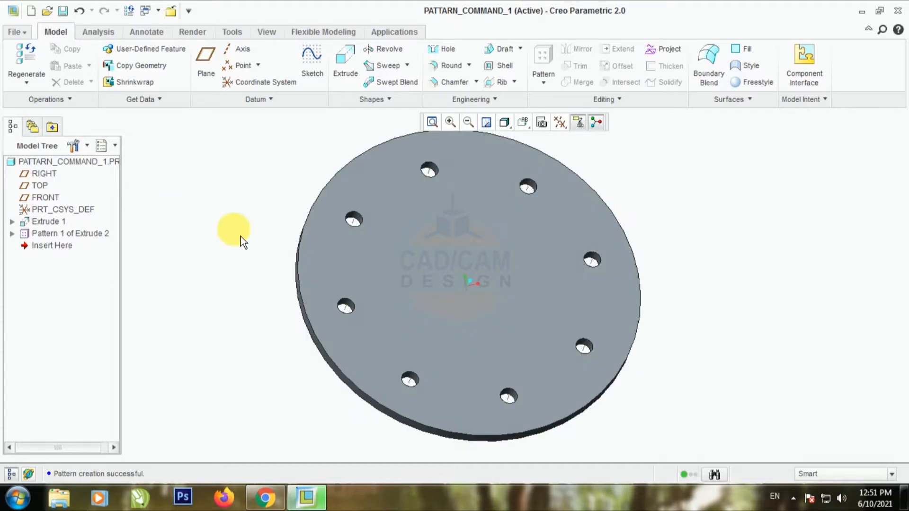
{"action": "mouse_move", "coordinate": [240, 237]}
{"action": "middle_mouse_down"}
{"action": "mouse_move", "coordinate": [248, 213]}
{"action": "mouse_move", "coordinate": [251, 228]}
{"action": "middle_mouse_up"}
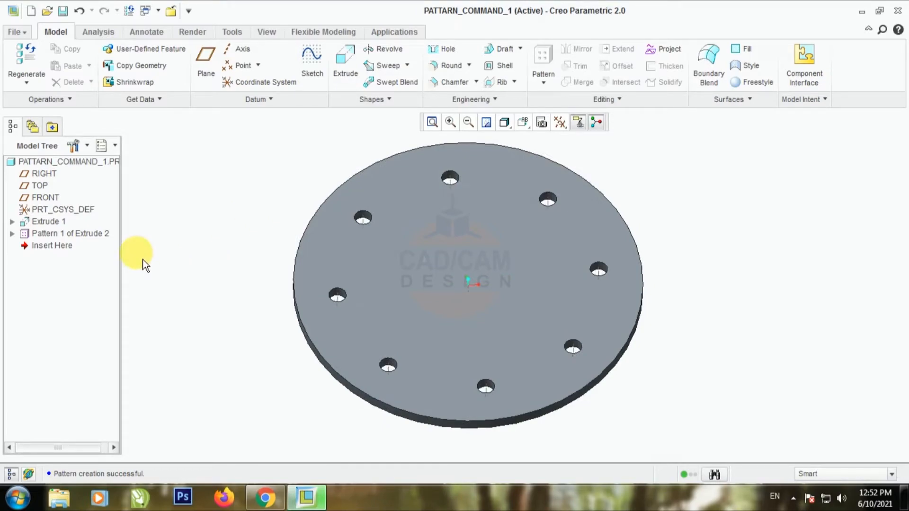
Sketch a circle about 21 in diameter on the disc's upper face, on the vertical reference about 62 from the centre, for a new extrude.
{"action": "left_click", "coordinate": [345, 62]}
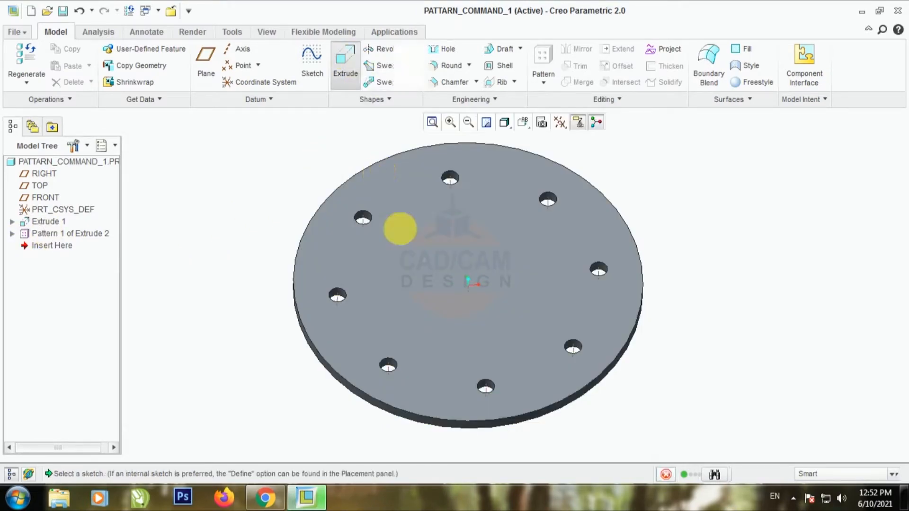
{"action": "left_click", "coordinate": [511, 224]}
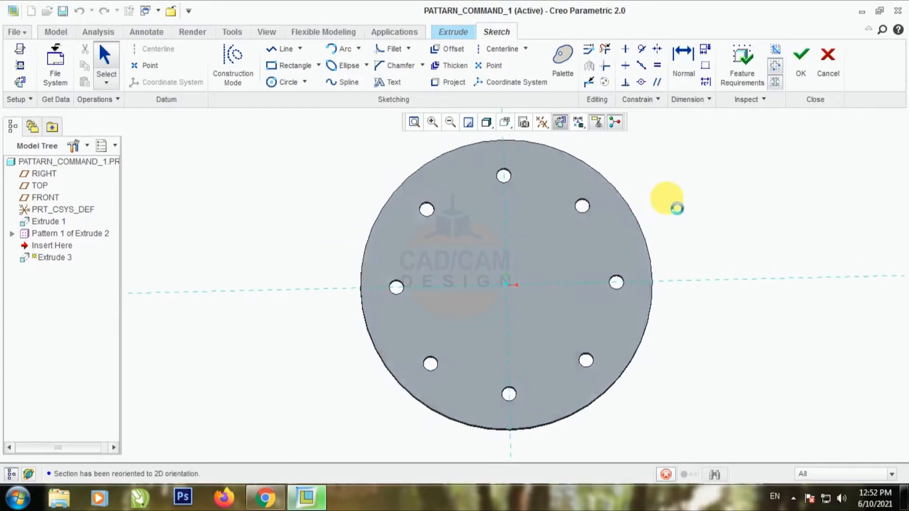
{"action": "left_click", "coordinate": [286, 82]}
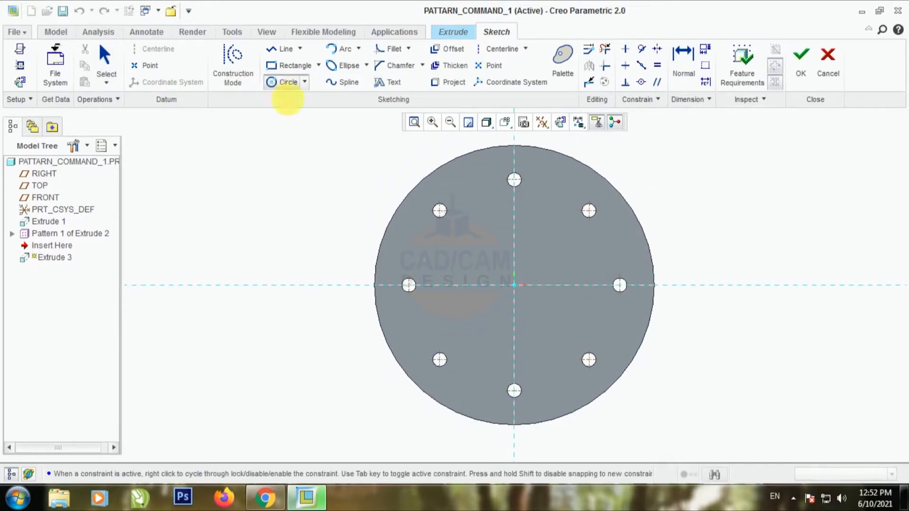
{"action": "left_click", "coordinate": [516, 228]}
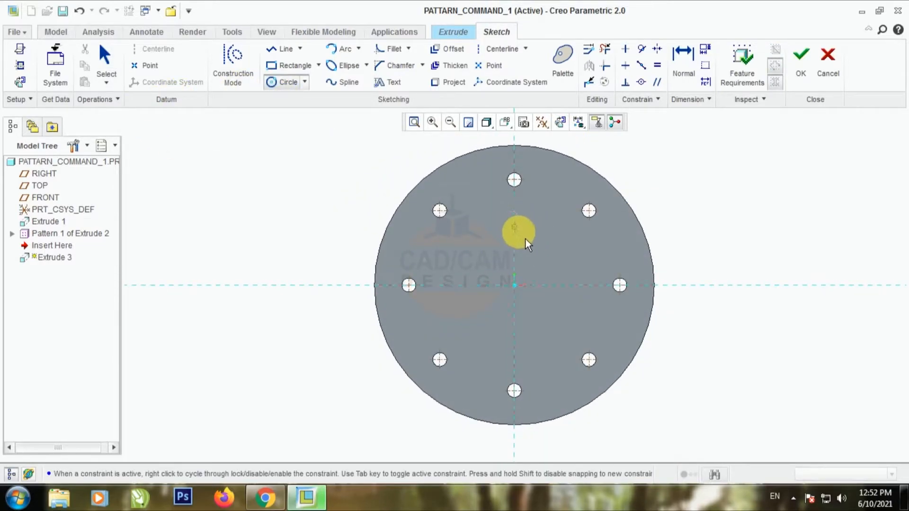
{"action": "left_click", "coordinate": [800, 64]}
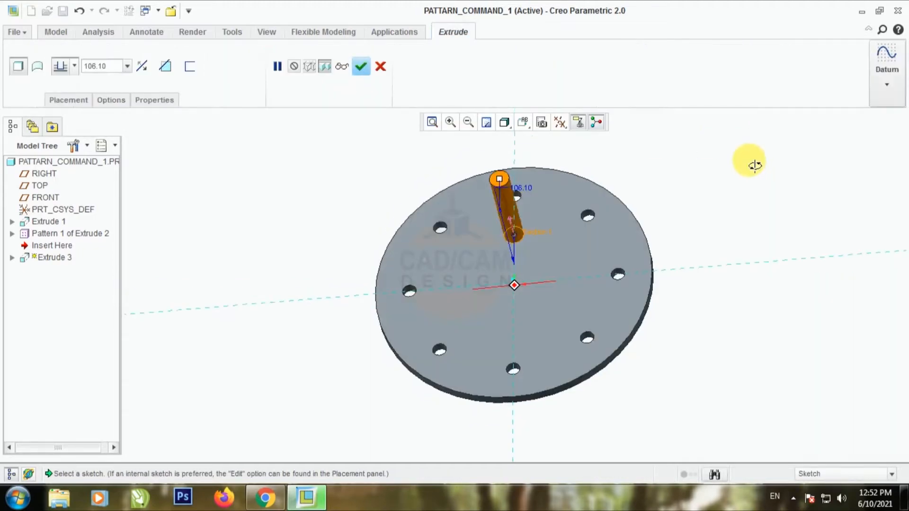
Extrude the small circle 10 upward from the disc's face as a boss and complete the feature.
{"action": "mouse_move", "coordinate": [757, 170]}
{"action": "middle_mouse_down"}
{"action": "mouse_move", "coordinate": [772, 158]}
{"action": "mouse_move", "coordinate": [625, 174]}
{"action": "middle_mouse_up"}
{"action": "double_click", "coordinate": [556, 170]}
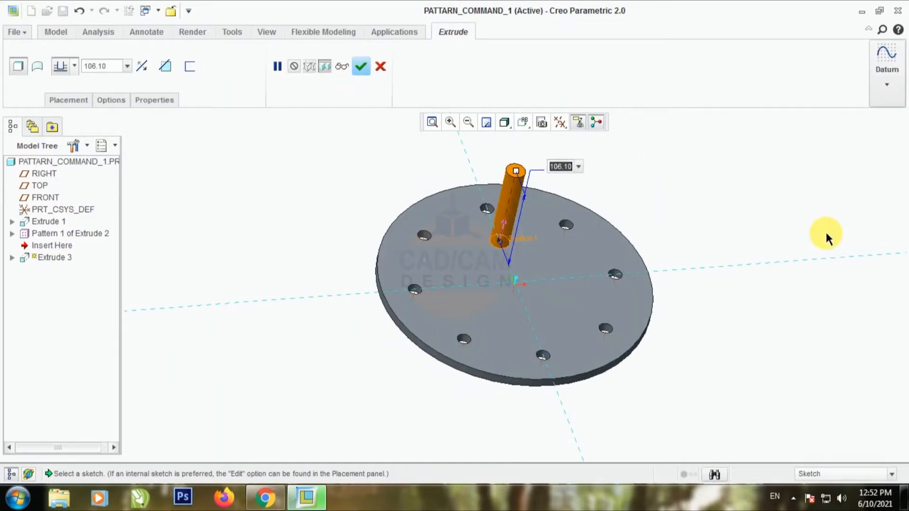
{"action": "type", "text": "10"}
{"action": "key", "text": "Return"}
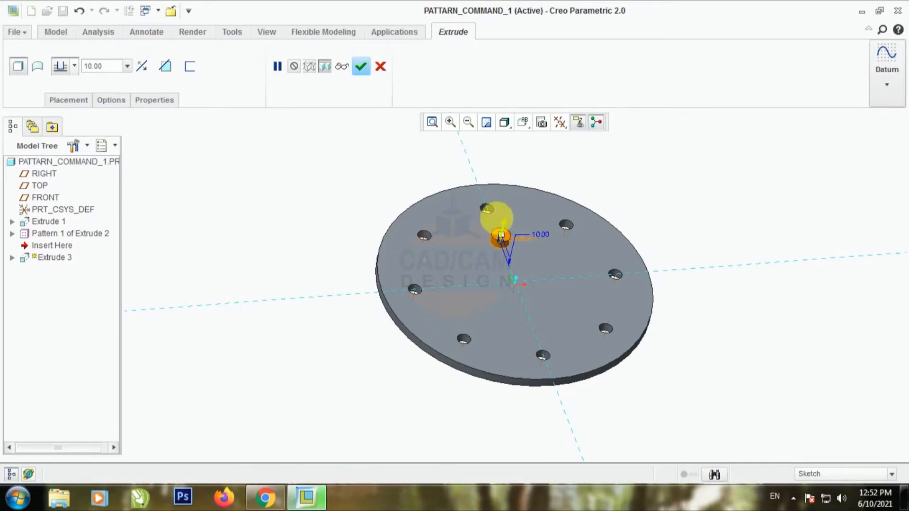
{"action": "scroll", "coordinate": [490, 215], "scroll_direction": "up", "scroll_amount": 5}
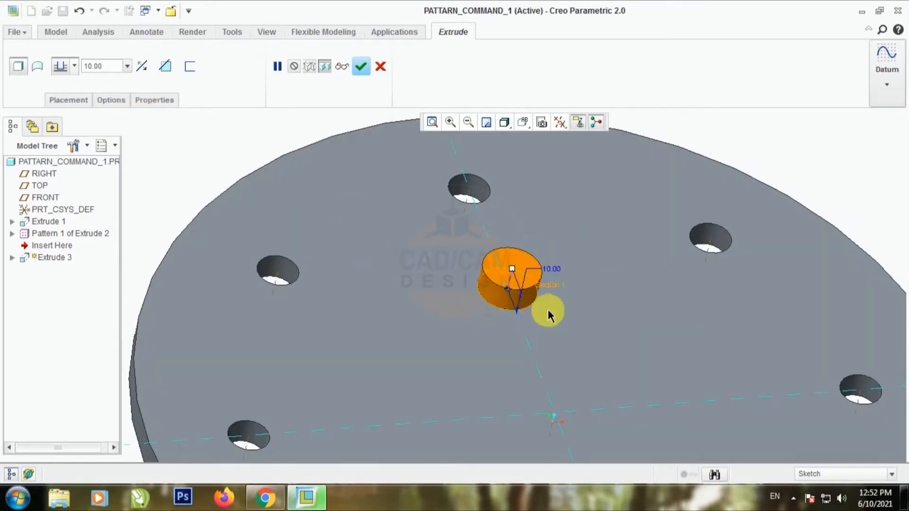
{"action": "middle_click_drag", "start_coordinate": [544, 319], "coordinate": [537, 355]}
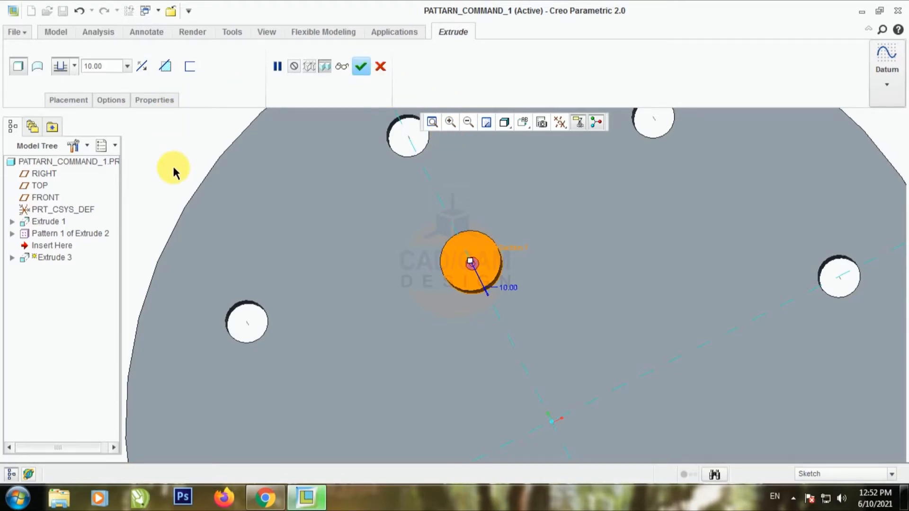
{"action": "left_click", "coordinate": [361, 66]}
{"action": "scroll", "coordinate": [429, 294], "scroll_direction": "down", "scroll_amount": 2}
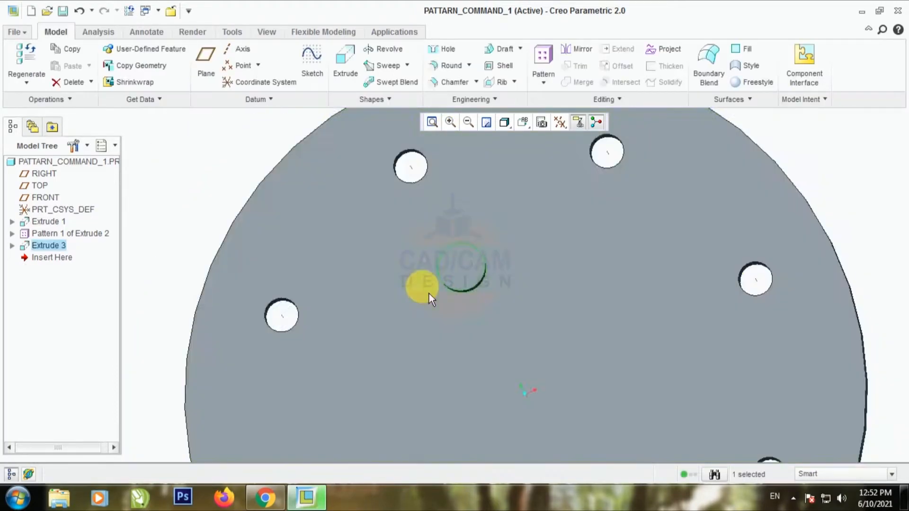
Start the Pattern command on the boss, with pattern type Axis and the disc's central axis as the pattern centre.
{"action": "scroll", "coordinate": [429, 294], "scroll_direction": "down", "scroll_amount": 3}
{"action": "left_click", "coordinate": [659, 244]}
{"action": "middle_click_drag", "start_coordinate": [660, 243], "coordinate": [669, 217]}
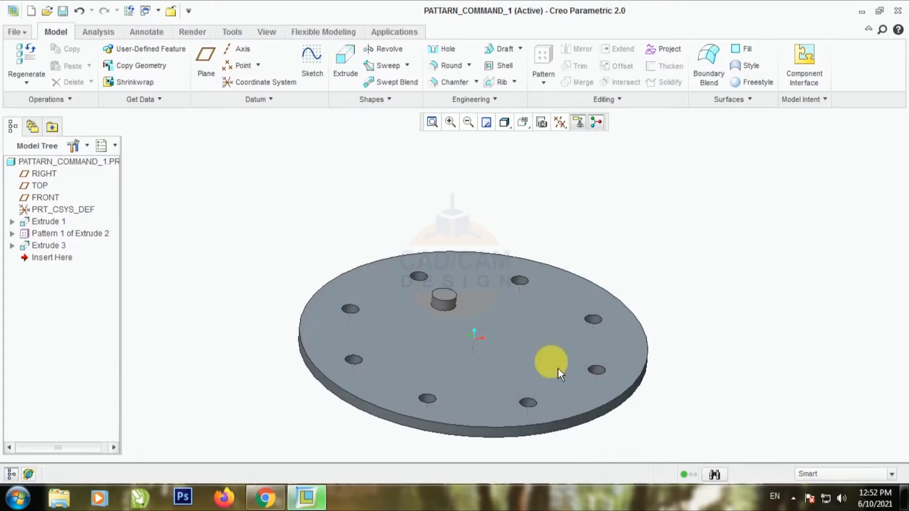
{"action": "scroll", "coordinate": [557, 367], "scroll_direction": "up", "scroll_amount": 2}
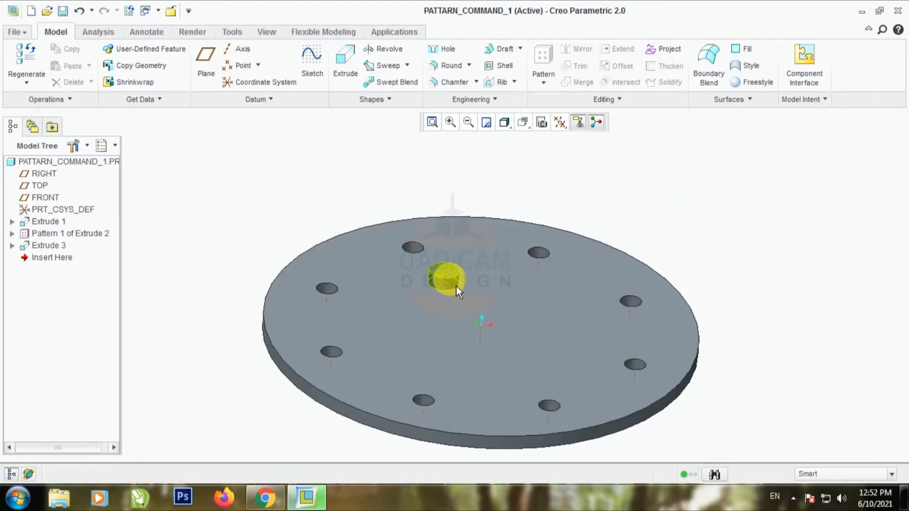
{"action": "left_click", "coordinate": [450, 272]}
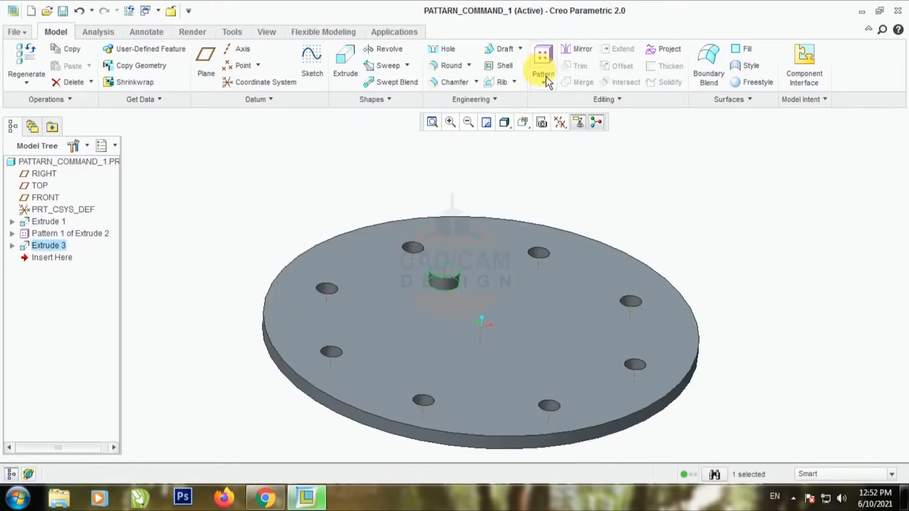
{"action": "left_click", "coordinate": [550, 89]}
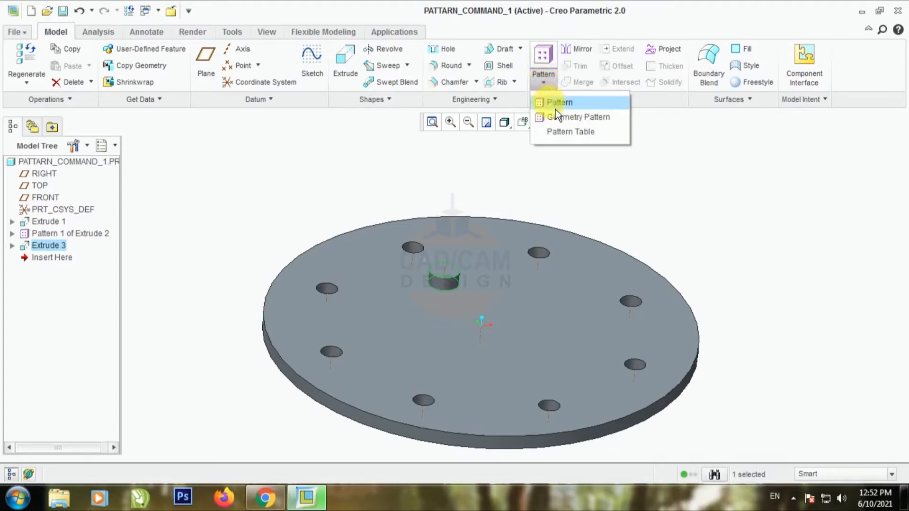
{"action": "left_click", "coordinate": [555, 109]}
{"action": "left_click", "coordinate": [58, 67]}
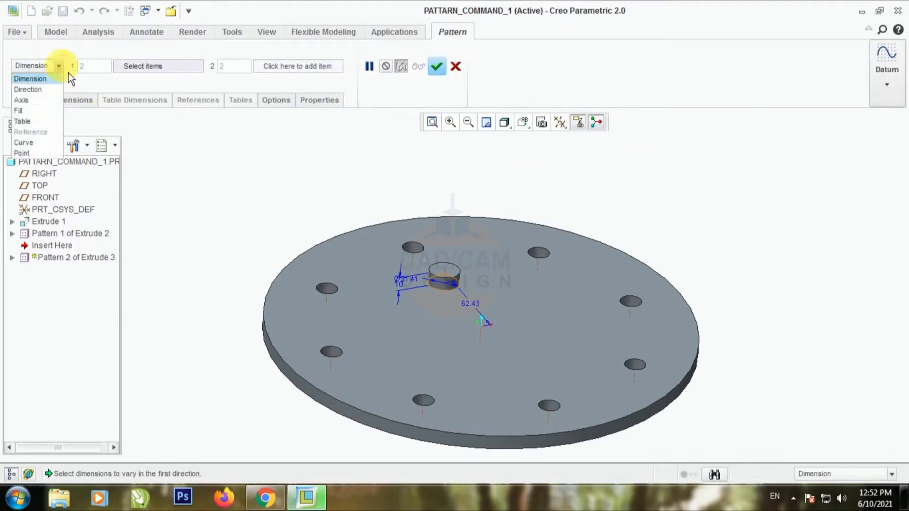
{"action": "left_click", "coordinate": [31, 100]}
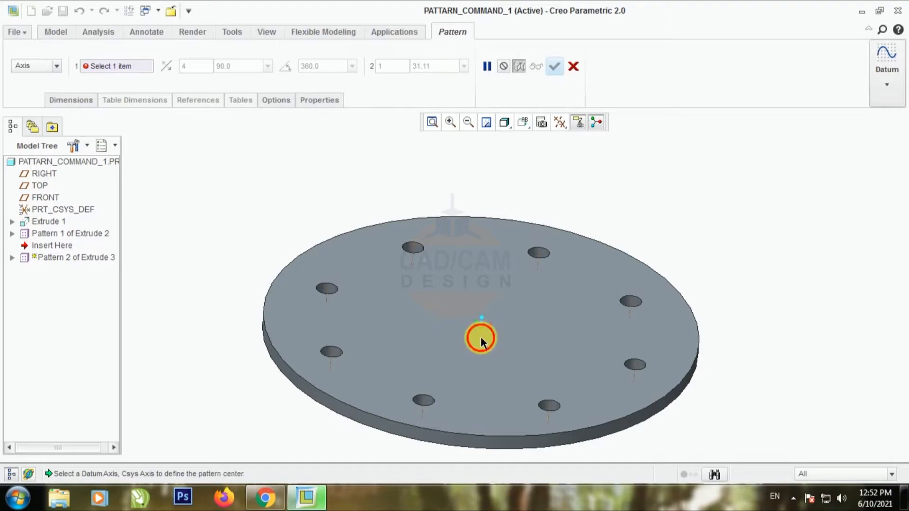
{"action": "left_click", "coordinate": [481, 336]}
{"action": "mouse_move", "coordinate": [655, 219]}
{"action": "middle_mouse_down"}
{"action": "mouse_move", "coordinate": [686, 205]}
{"action": "mouse_move", "coordinate": [643, 208]}
{"action": "middle_mouse_up"}
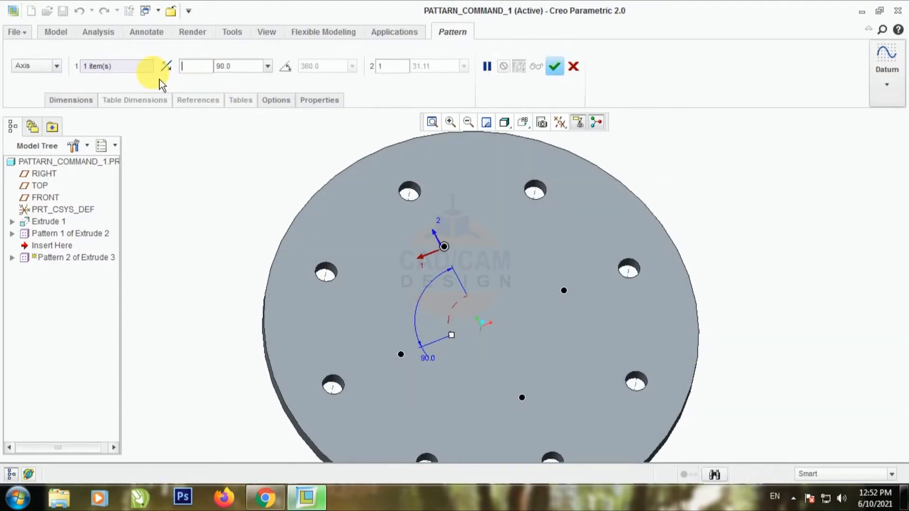
Set the boss pattern to 6 members spaced at an angle of 360/6 and complete it.
{"action": "left_click", "coordinate": [196, 66]}
{"action": "type", "text": "6"}
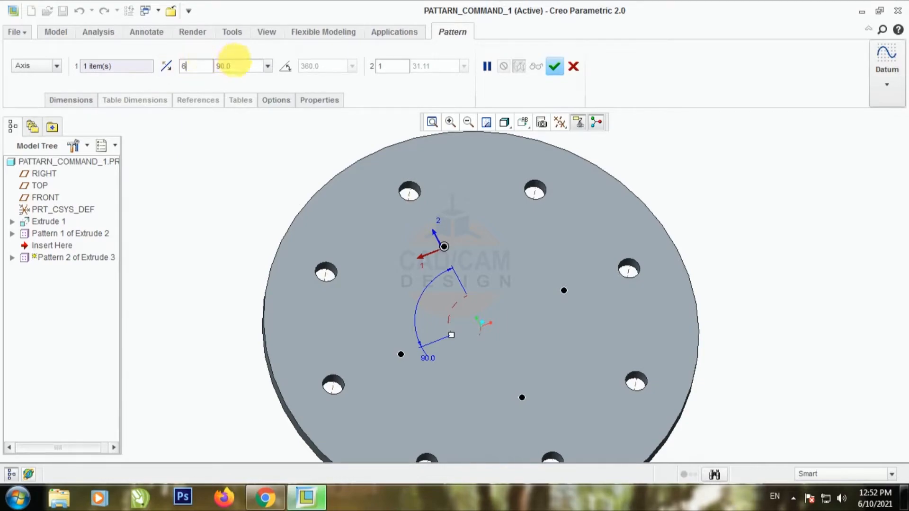
{"action": "left_click", "coordinate": [241, 67]}
{"action": "type", "text": "360"}
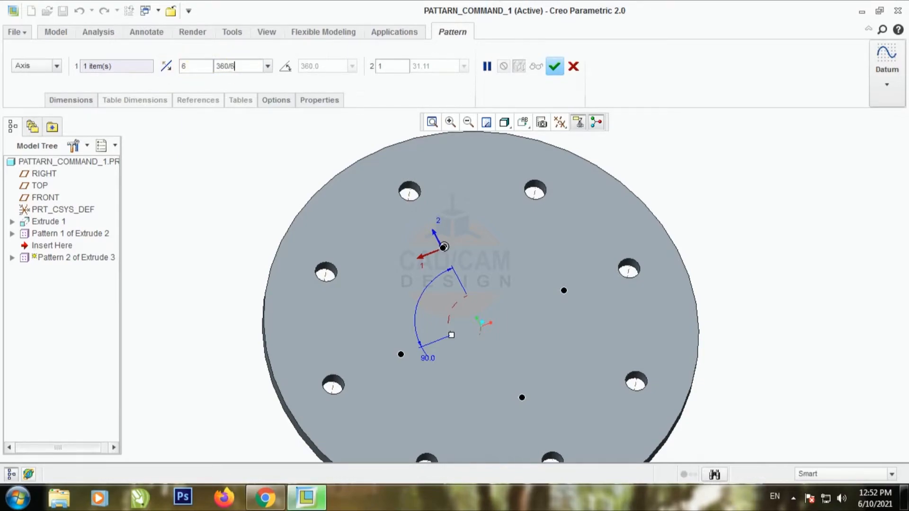
{"action": "type", "text": "/6"}
{"action": "key", "text": "Return"}
{"action": "left_click", "coordinate": [240, 66]}
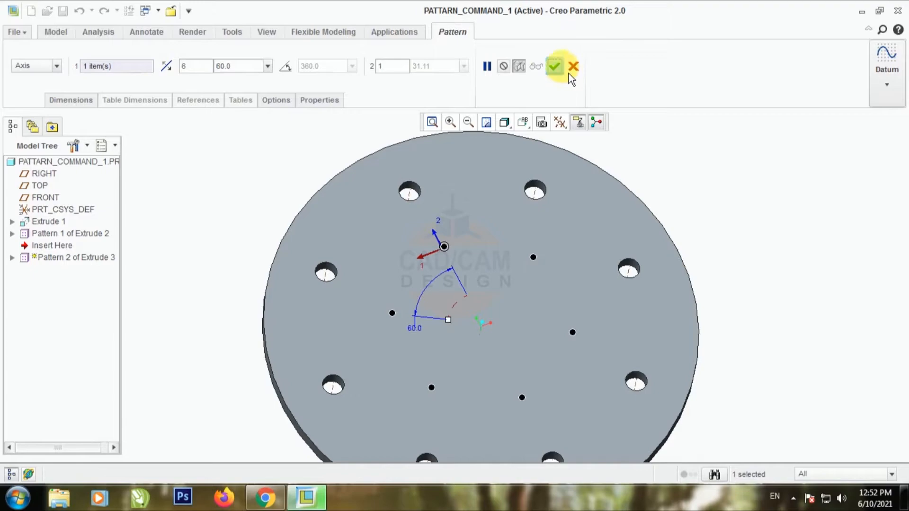
{"action": "left_click", "coordinate": [554, 66]}
Remove the pattern of holes and the pattern of bosses, keeping each original feature.
{"action": "middle_click_drag", "start_coordinate": [730, 238], "coordinate": [683, 264]}
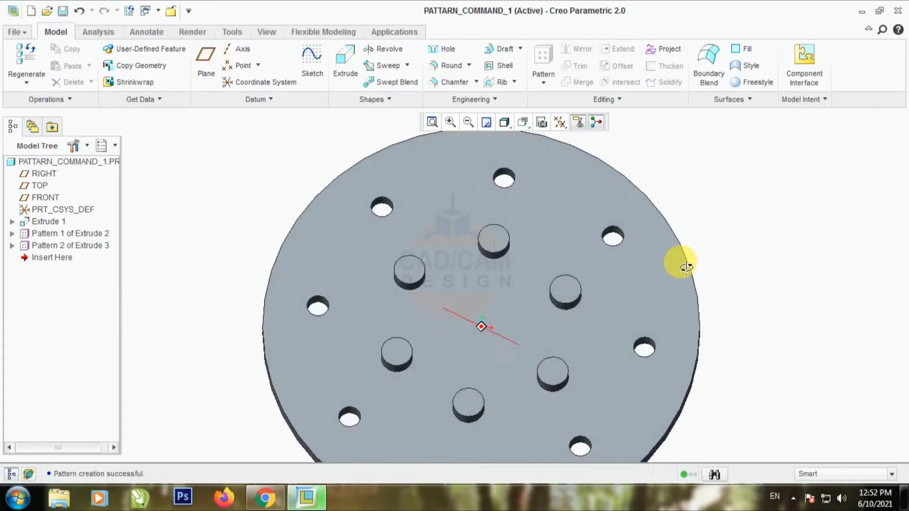
{"action": "scroll", "coordinate": [422, 203], "scroll_direction": "down", "scroll_amount": 3}
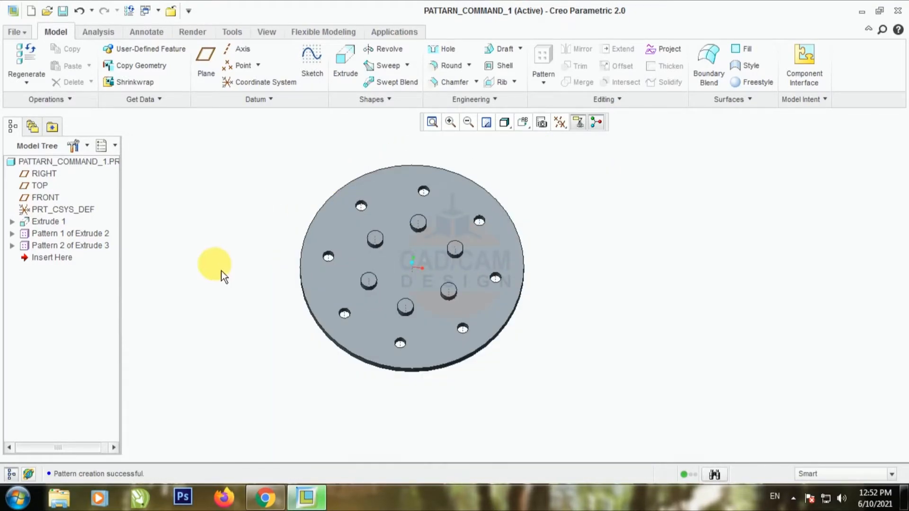
{"action": "scroll", "coordinate": [221, 273], "scroll_direction": "up", "scroll_amount": 1}
{"action": "right_click", "coordinate": [82, 240]}
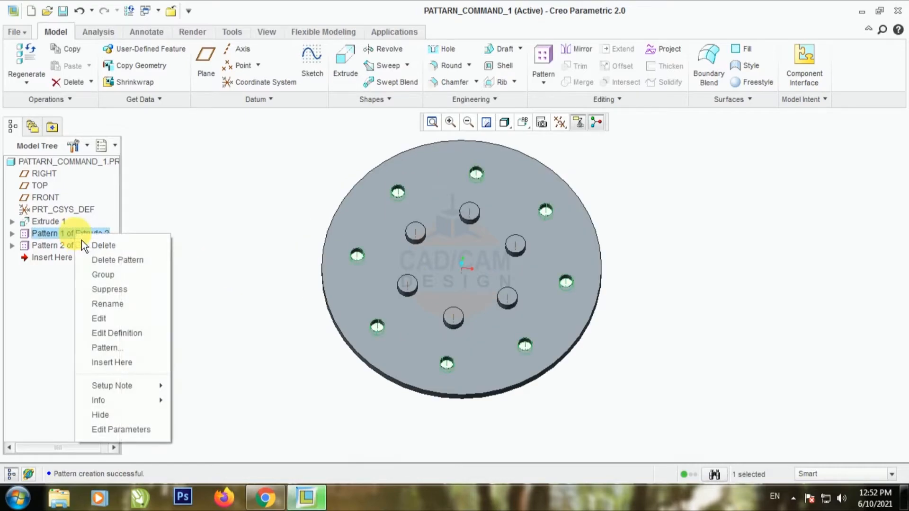
{"action": "left_click", "coordinate": [119, 265]}
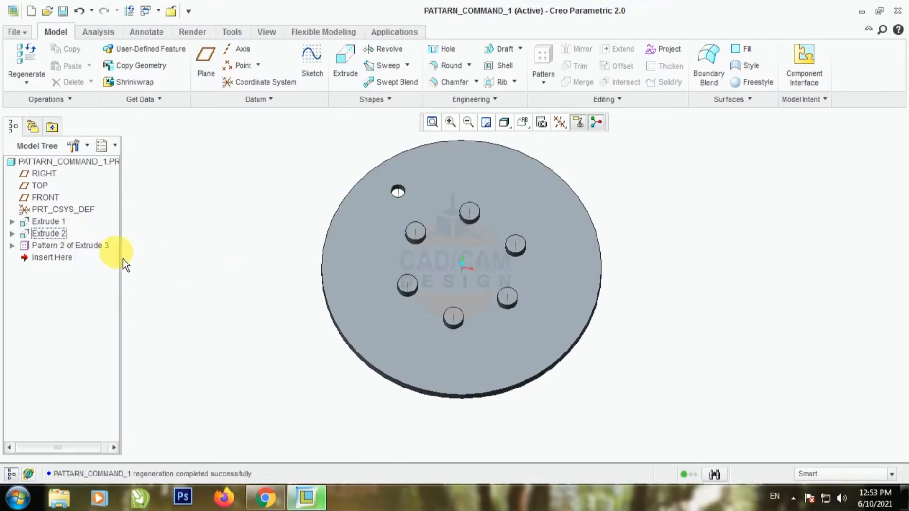
{"action": "right_click", "coordinate": [96, 251]}
{"action": "left_click", "coordinate": [136, 273]}
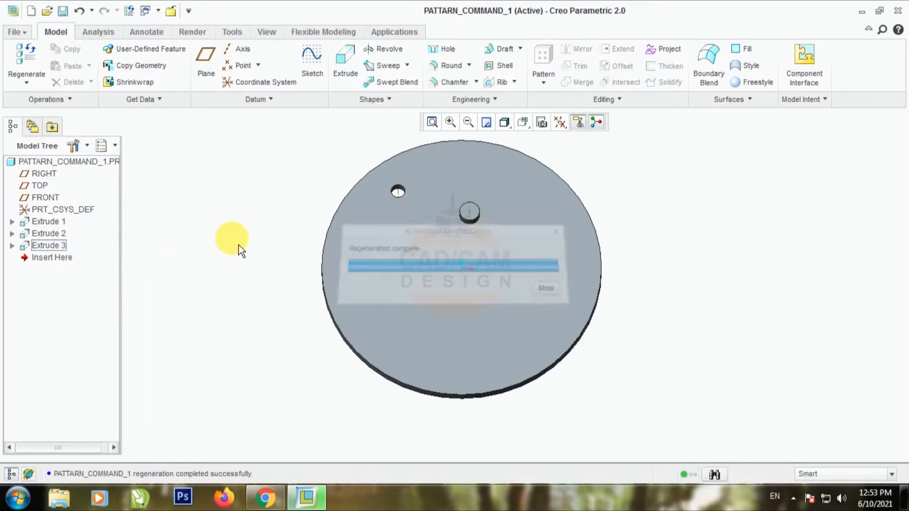
Delete the remaining hole and boss extrudes together, leaving only the plain disc.
{"action": "middle_click_drag", "start_coordinate": [285, 227], "coordinate": [293, 199]}
{"action": "left_click", "coordinate": [61, 234]}
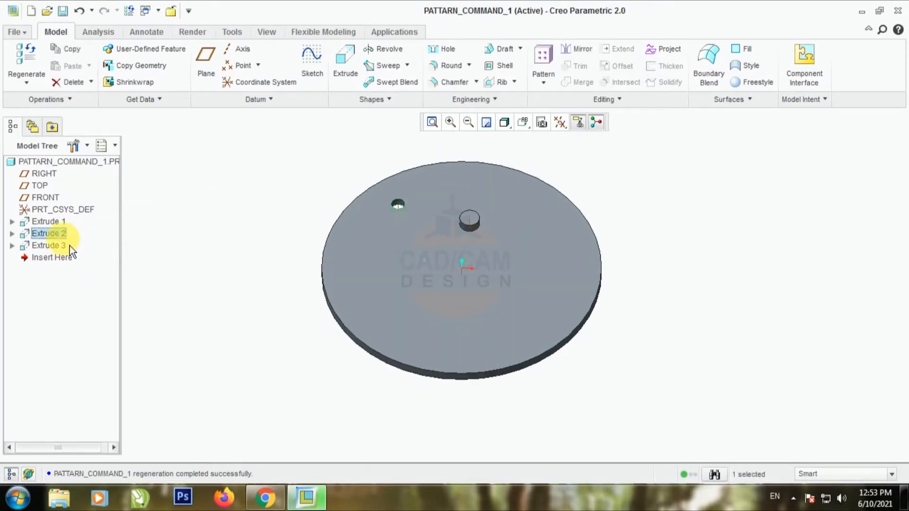
{"action": "right_click", "coordinate": [52, 254]}
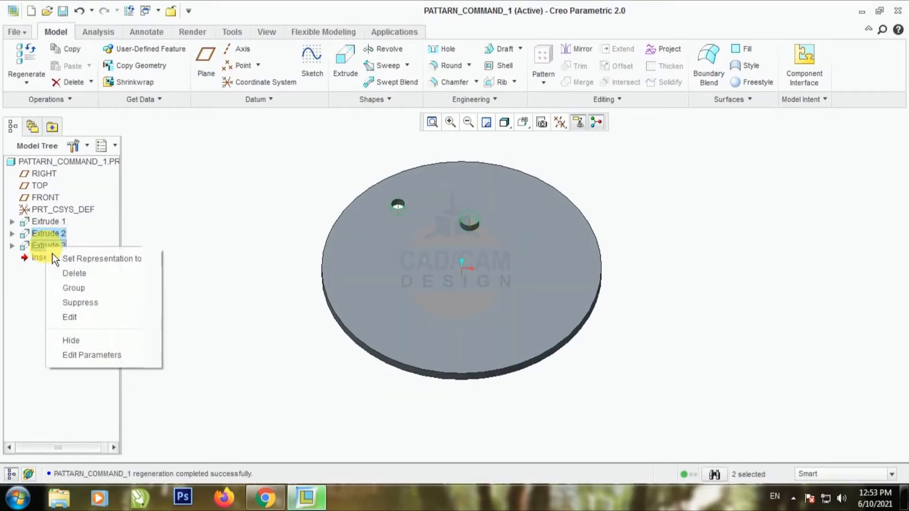
{"action": "left_click", "coordinate": [76, 280]}
{"action": "left_click", "coordinate": [428, 269]}
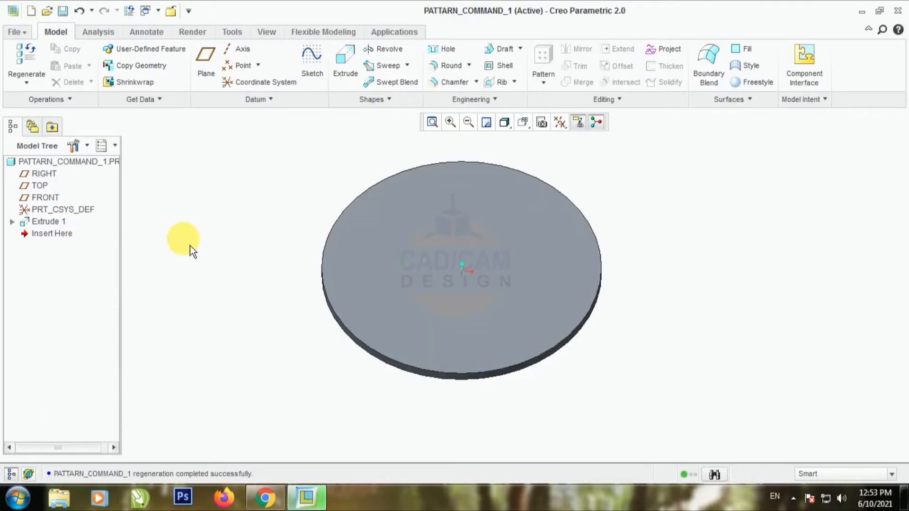
Redefine the disc's extrude, open its section for editing and delete the 300 diameter circle.
{"action": "left_click", "coordinate": [392, 260]}
{"action": "right_click", "coordinate": [393, 260]}
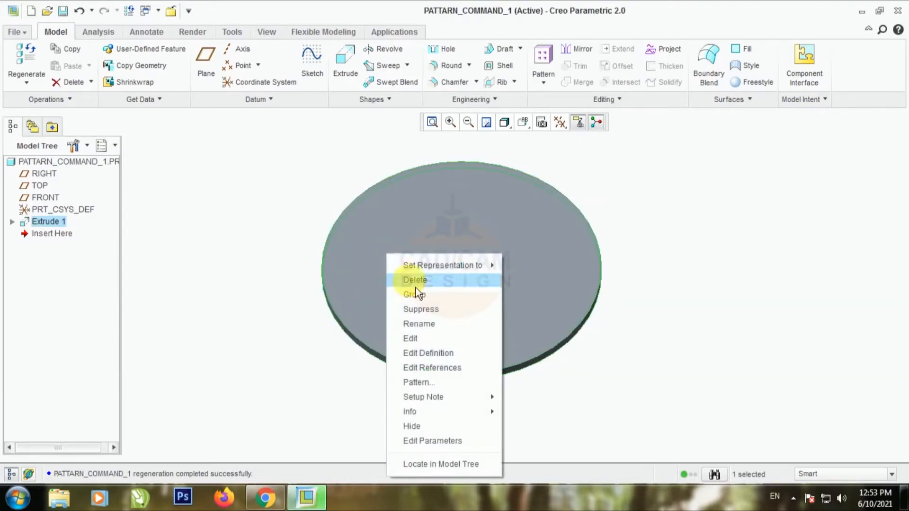
{"action": "left_click", "coordinate": [422, 353]}
{"action": "left_click", "coordinate": [74, 100]}
{"action": "left_click", "coordinate": [177, 142]}
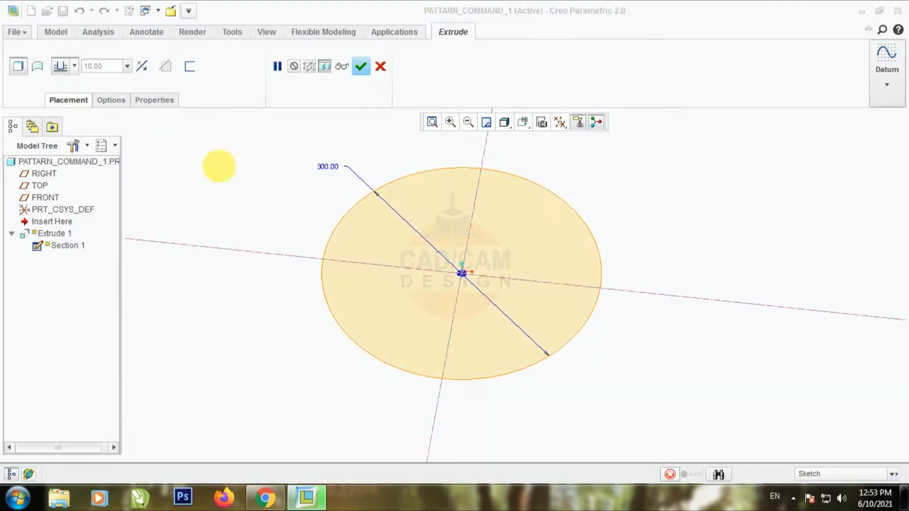
{"action": "left_click", "coordinate": [560, 122]}
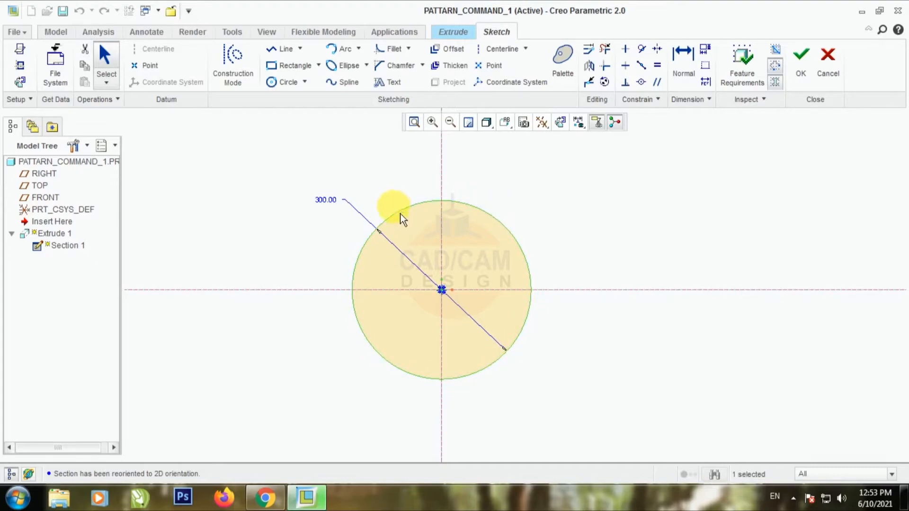
{"action": "key", "text": "Delete"}
Sketch a rectangle about 280 tall, centred on the horizontal and vertical references.
{"action": "left_click", "coordinate": [293, 71]}
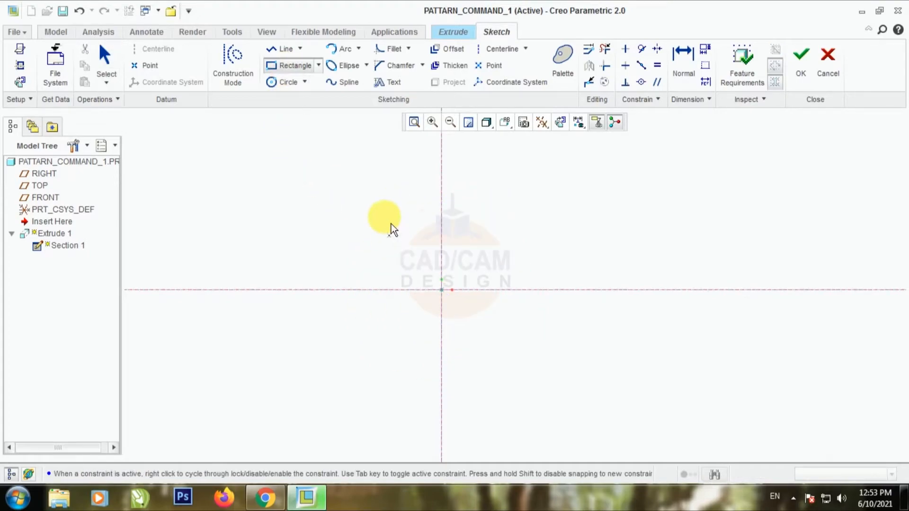
{"action": "left_click", "coordinate": [378, 207]}
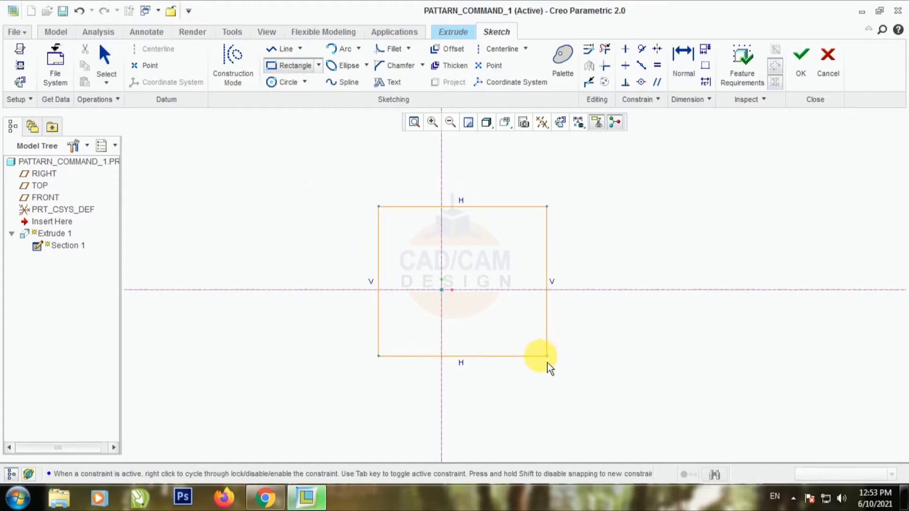
{"action": "left_click", "coordinate": [505, 374]}
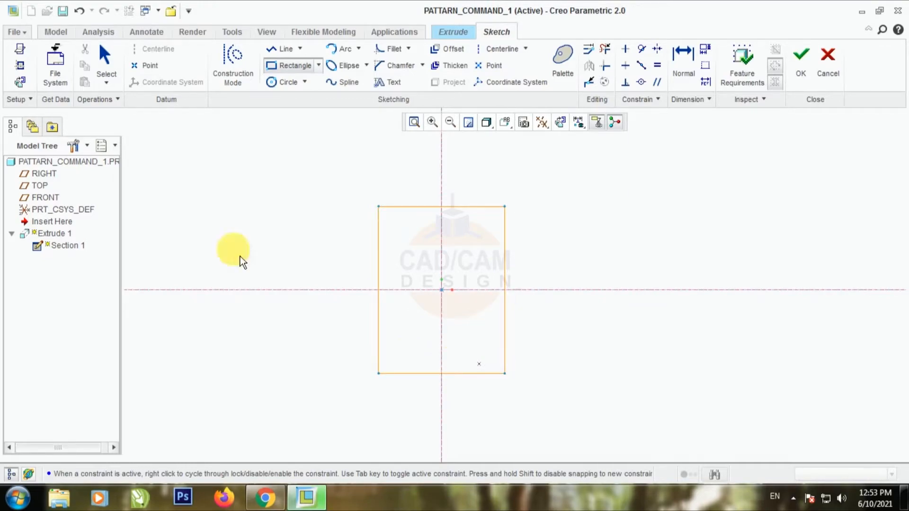
{"action": "left_click", "coordinate": [114, 64]}
Set both the width and the height of the centred rectangle to 200.
{"action": "double_click", "coordinate": [430, 202]}
{"action": "type", "text": "2"}
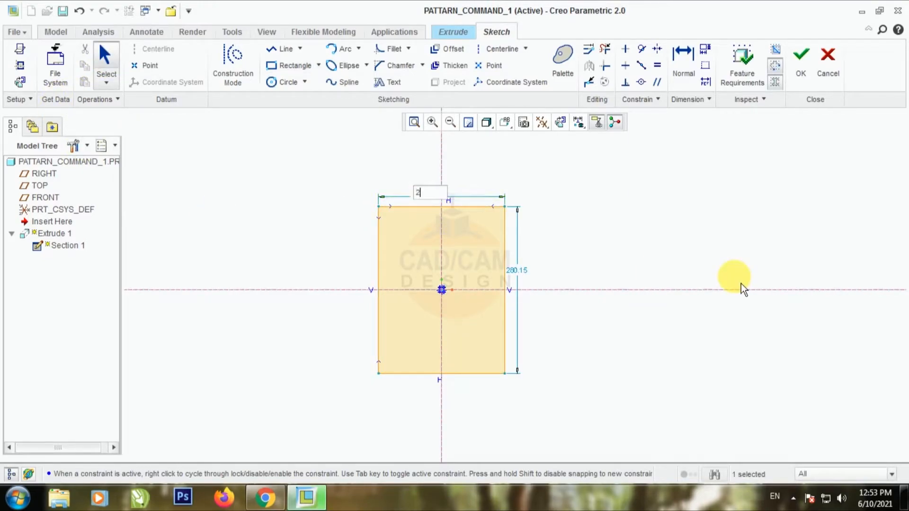
{"action": "type", "text": "00"}
{"action": "key", "text": "Return"}
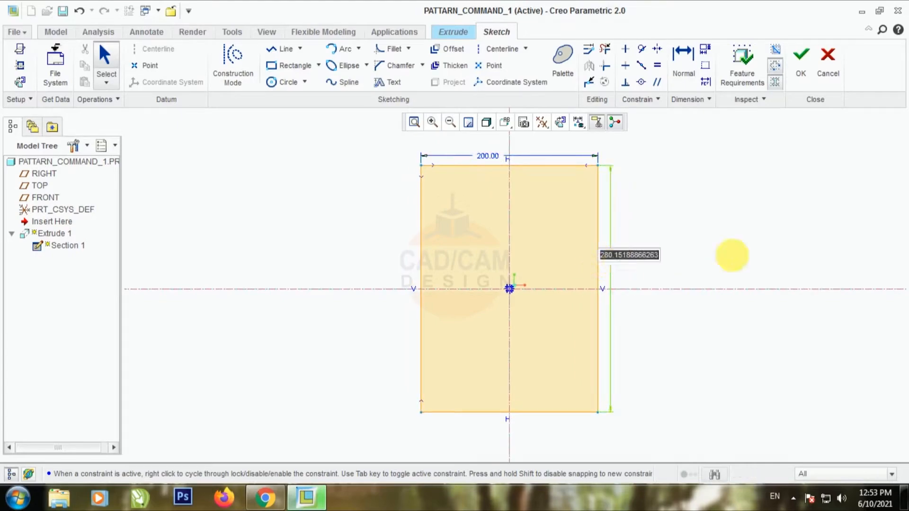
{"action": "type", "text": "200"}
{"action": "key", "text": "Return"}
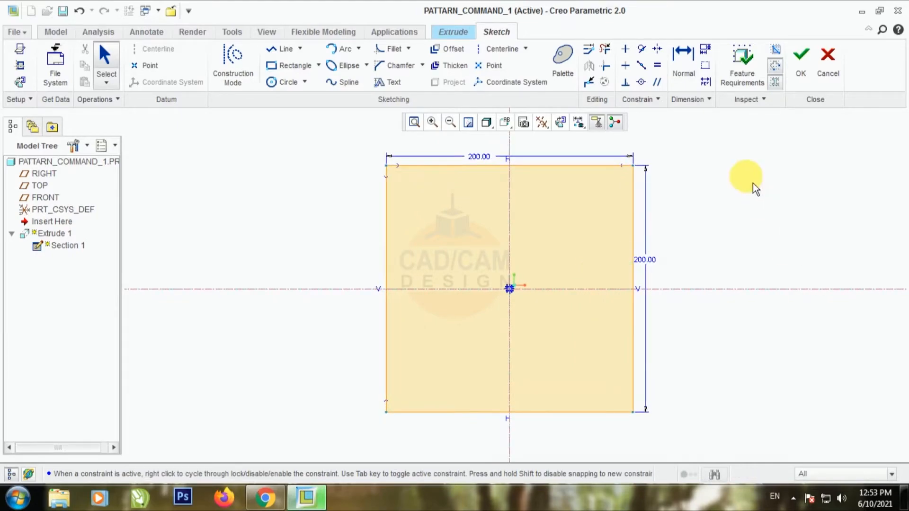
Accept the rectangular section and complete the redefined base extrude as a square plate.
{"action": "left_click", "coordinate": [801, 55]}
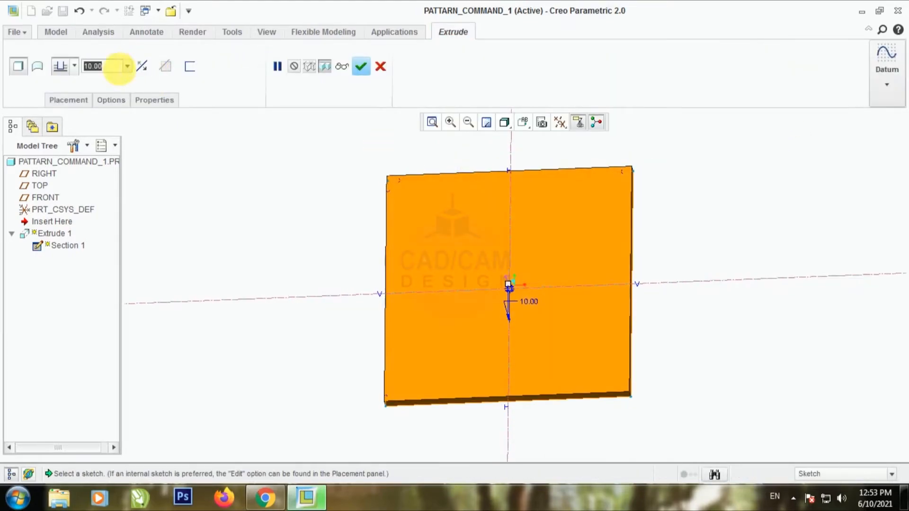
{"action": "left_click", "coordinate": [364, 70]}
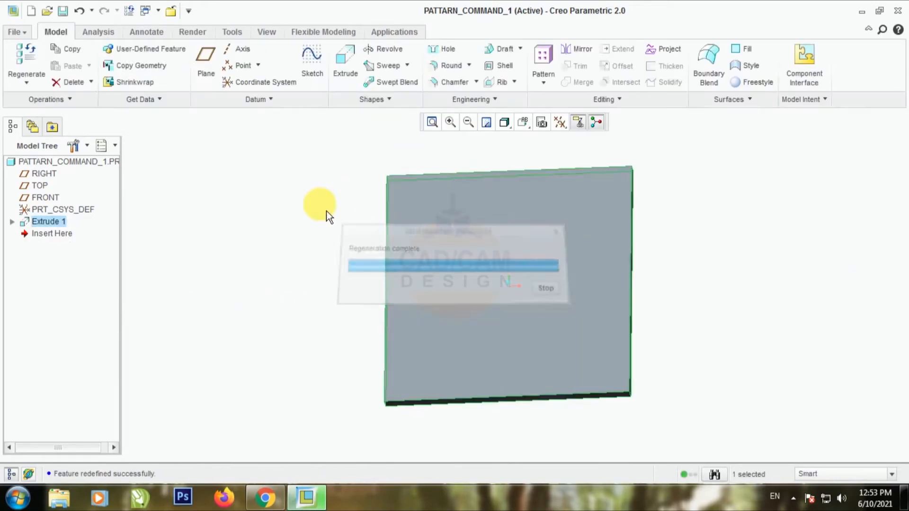
{"action": "middle_click_drag", "start_coordinate": [278, 240], "coordinate": [310, 229]}
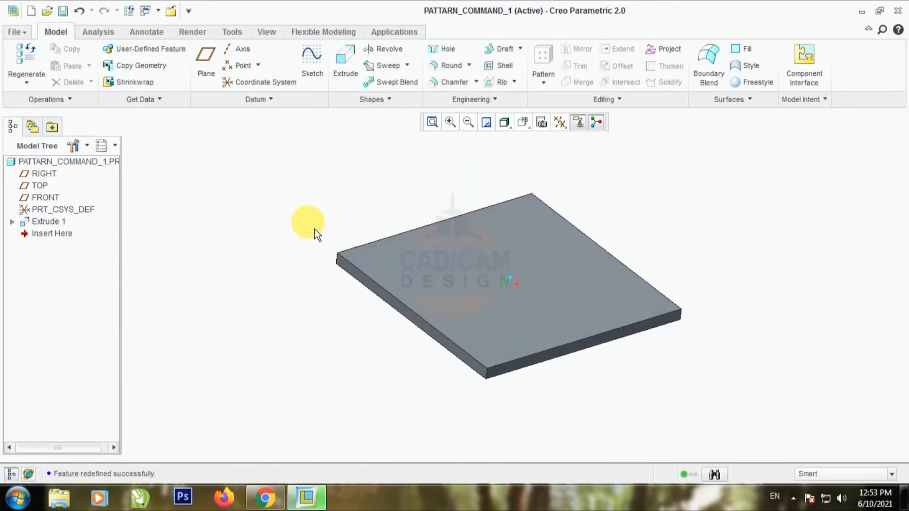
Start a new extrude sketch on the plate's broad upper face and hide the datum planes.
{"action": "left_click", "coordinate": [560, 122]}
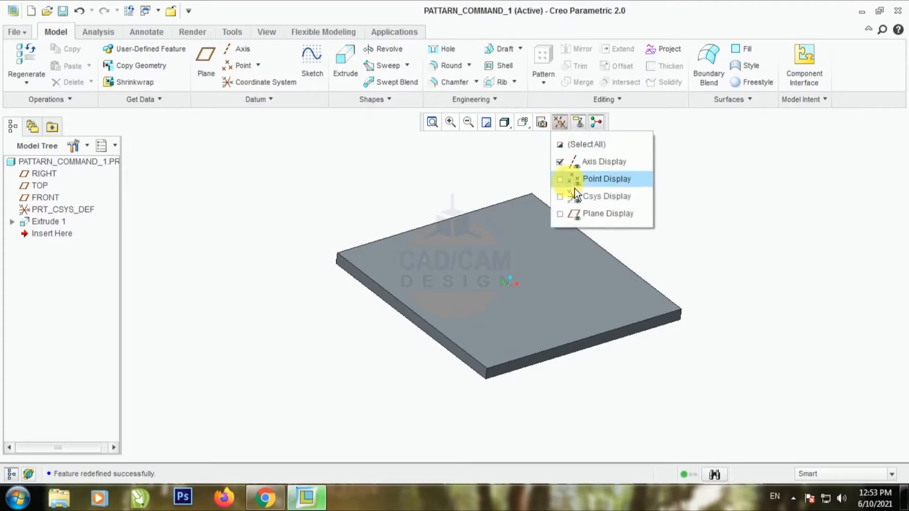
{"action": "left_click", "coordinate": [574, 216]}
{"action": "left_click", "coordinate": [346, 71]}
{"action": "left_click", "coordinate": [442, 265]}
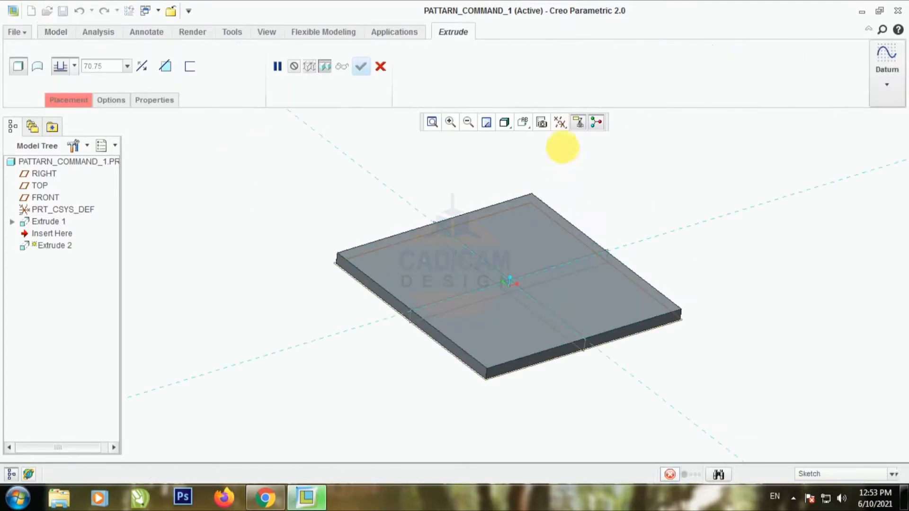
{"action": "left_click", "coordinate": [560, 123]}
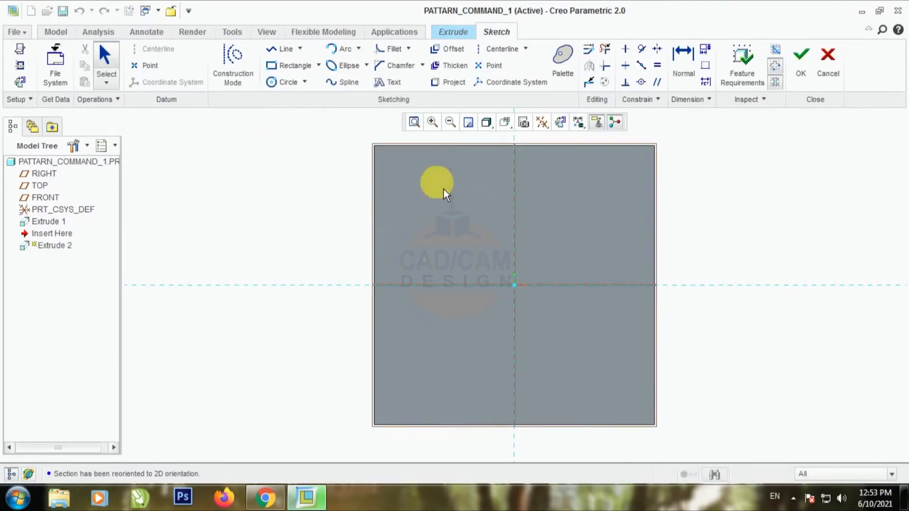
{"action": "left_click", "coordinate": [542, 122]}
{"action": "left_click", "coordinate": [550, 214]}
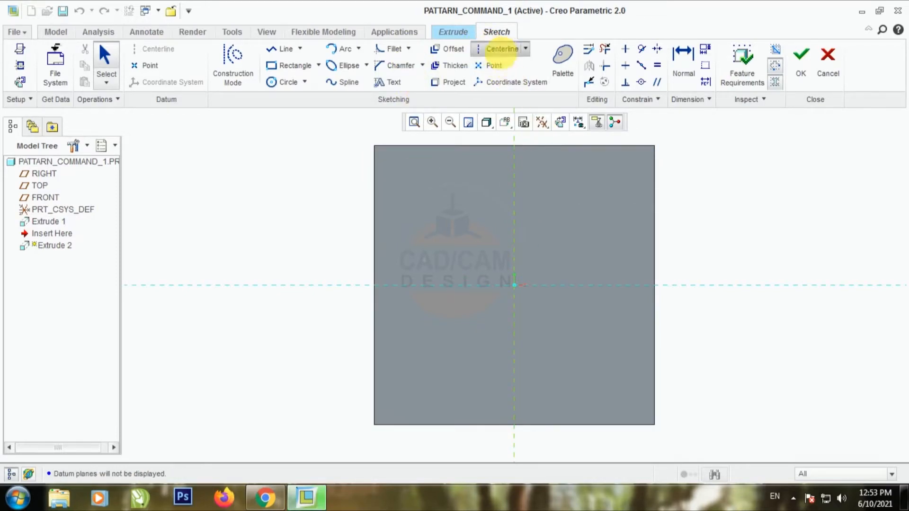
Draw a vertical and a horizontal centerline through the sketch origin.
{"action": "left_click", "coordinate": [502, 49]}
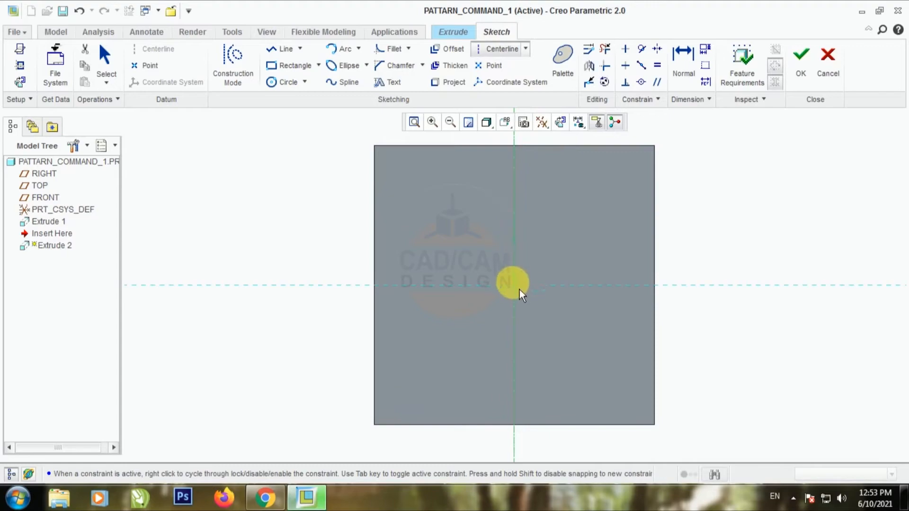
{"action": "left_click", "coordinate": [525, 289]}
{"action": "left_click", "coordinate": [107, 62]}
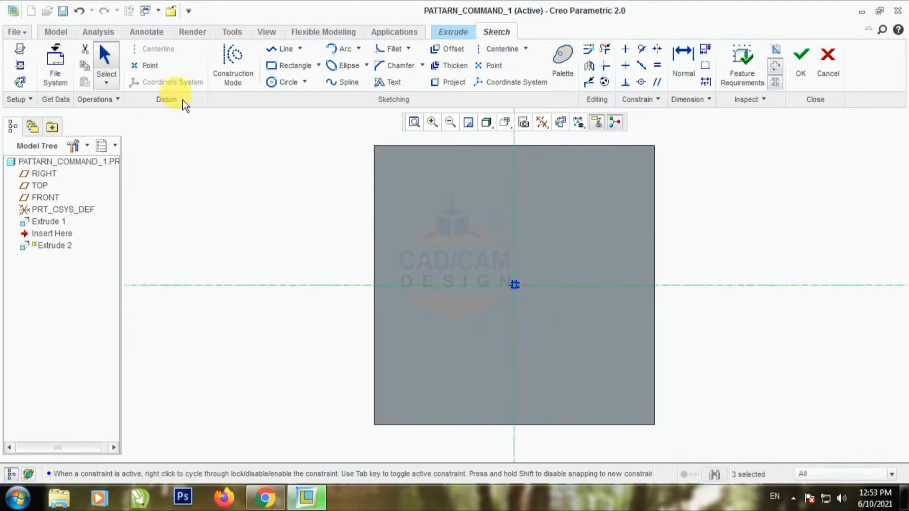
Hide all datum display types and return the sketch to its 2D orientation.
{"action": "left_click", "coordinate": [545, 128]}
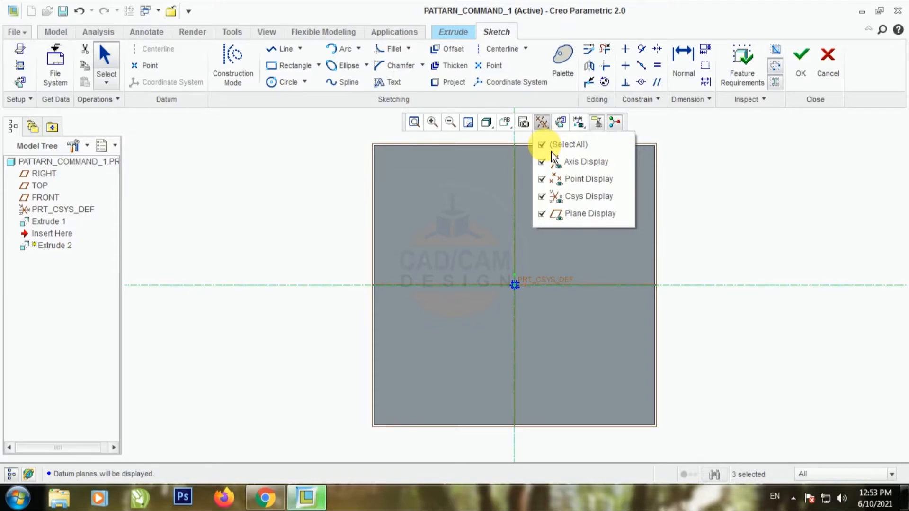
{"action": "left_click", "coordinate": [551, 150]}
{"action": "mouse_move", "coordinate": [644, 294]}
{"action": "middle_mouse_down"}
{"action": "mouse_move", "coordinate": [589, 248]}
{"action": "mouse_move", "coordinate": [655, 239]}
{"action": "mouse_move", "coordinate": [572, 146]}
{"action": "middle_mouse_up"}
{"action": "left_click", "coordinate": [560, 122]}
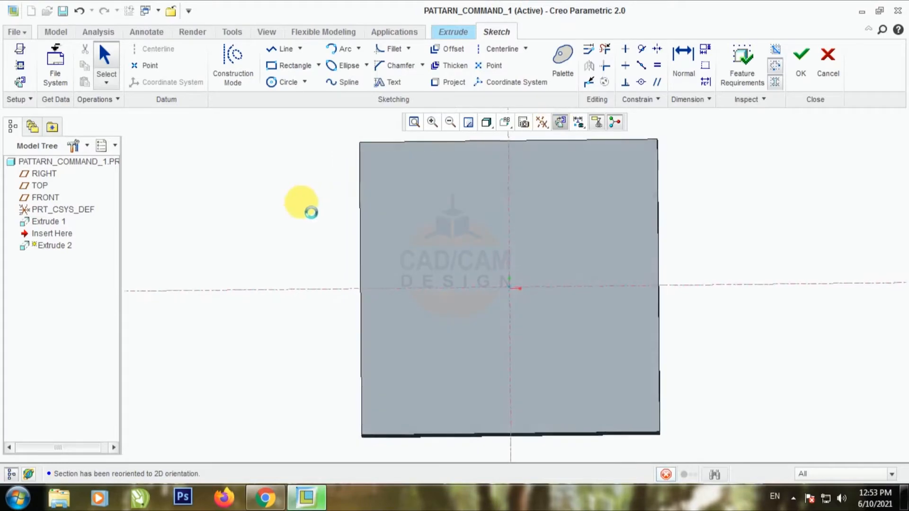
Sketch a circle about 15 in diameter on the horizontal centerline, left of the vertical centerline.
{"action": "left_click", "coordinate": [290, 66]}
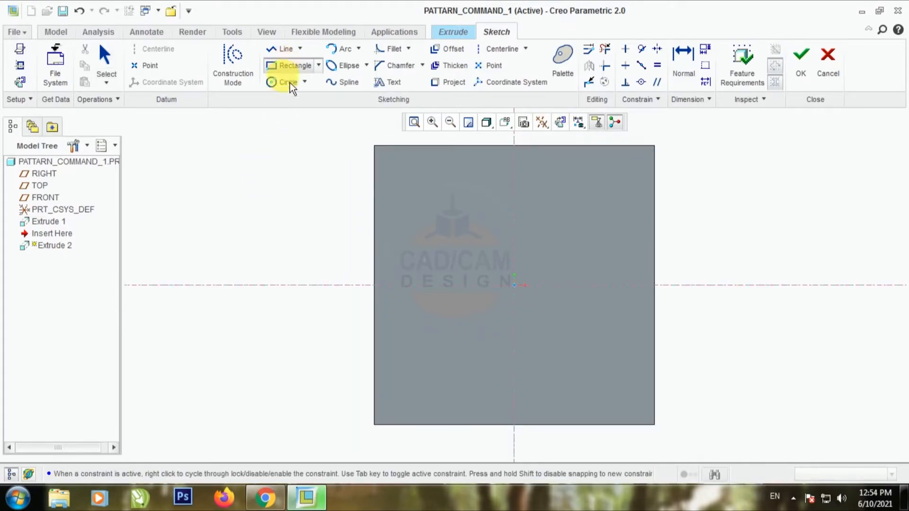
{"action": "left_click", "coordinate": [289, 85]}
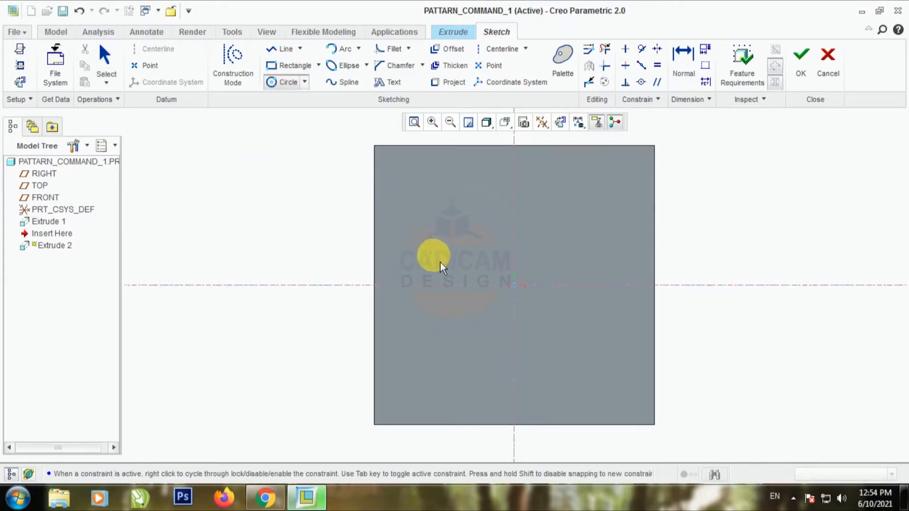
{"action": "left_click", "coordinate": [409, 285]}
{"action": "left_click", "coordinate": [414, 295]}
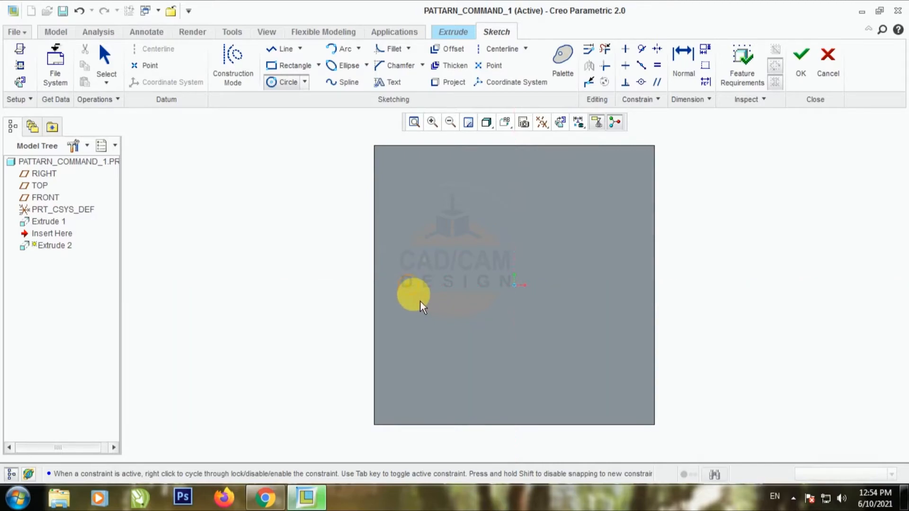
{"action": "left_click", "coordinate": [110, 65]}
Set the circle's diameter to 15 and its centre distance from the vertical centerline to 70.
{"action": "scroll", "coordinate": [401, 317], "scroll_direction": "down", "scroll_amount": 3}
{"action": "double_click", "coordinate": [362, 238]}
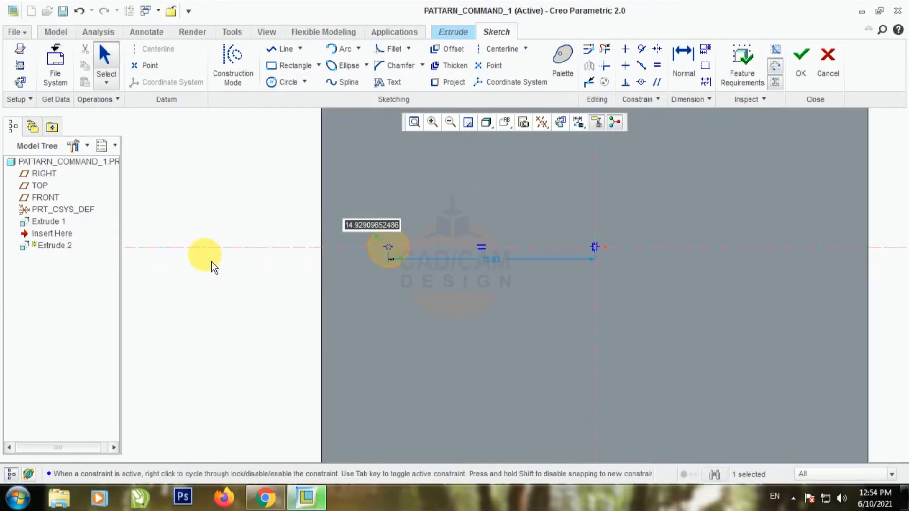
{"action": "type", "text": "15"}
{"action": "key", "text": "Return"}
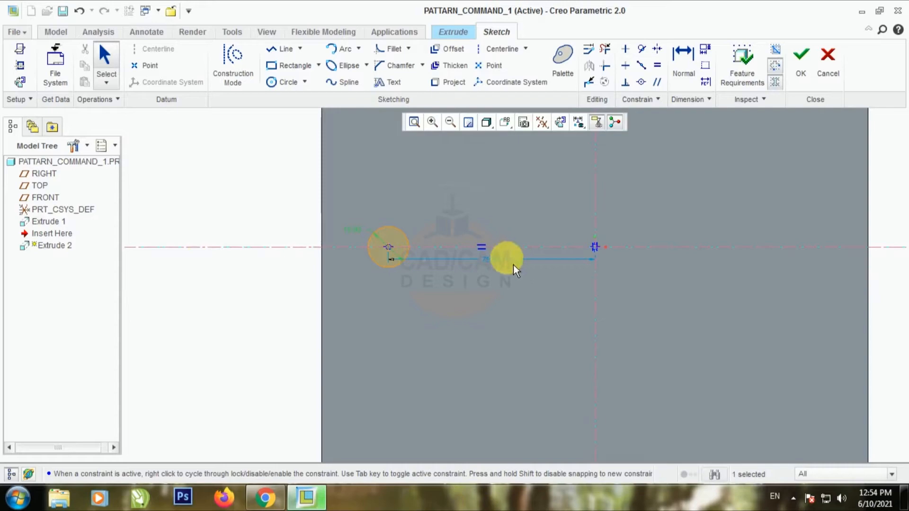
{"action": "double_click", "coordinate": [499, 265]}
{"action": "type", "text": "70"}
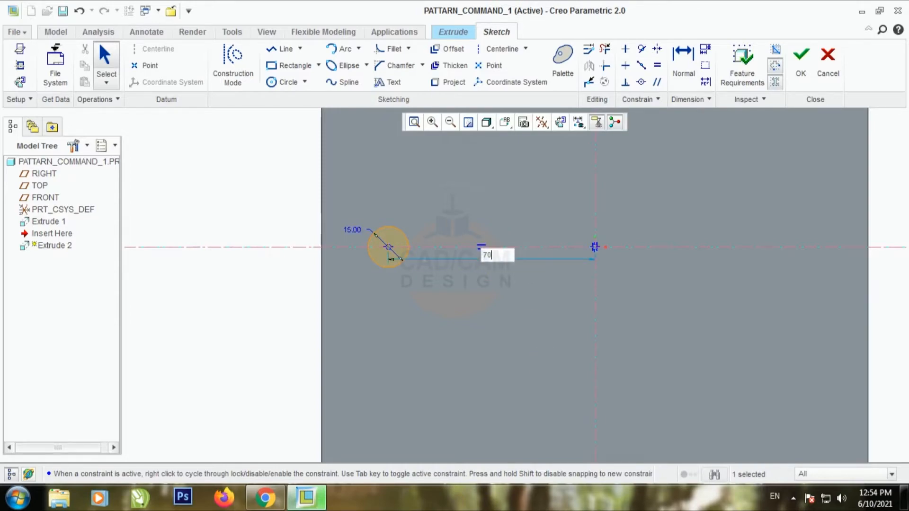
{"action": "key", "text": "Return"}
Accept the circle section and extrude it to a depth of 20 as a boss on the plate.
{"action": "mouse_move", "coordinate": [553, 371]}
{"action": "middle_mouse_down"}
{"action": "mouse_move", "coordinate": [493, 361]}
{"action": "mouse_move", "coordinate": [489, 314]}
{"action": "mouse_move", "coordinate": [510, 310]}
{"action": "mouse_move", "coordinate": [493, 300]}
{"action": "middle_mouse_up"}
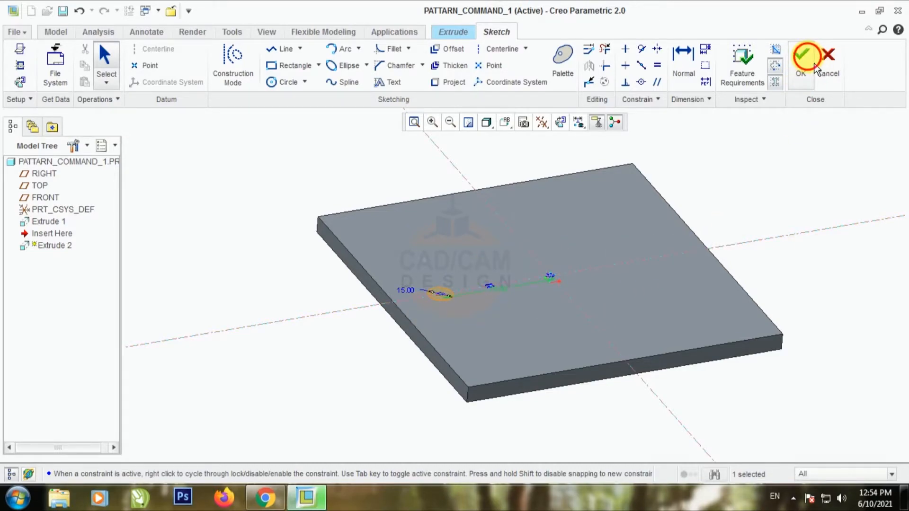
{"action": "left_click", "coordinate": [814, 64]}
{"action": "left_click", "coordinate": [113, 67]}
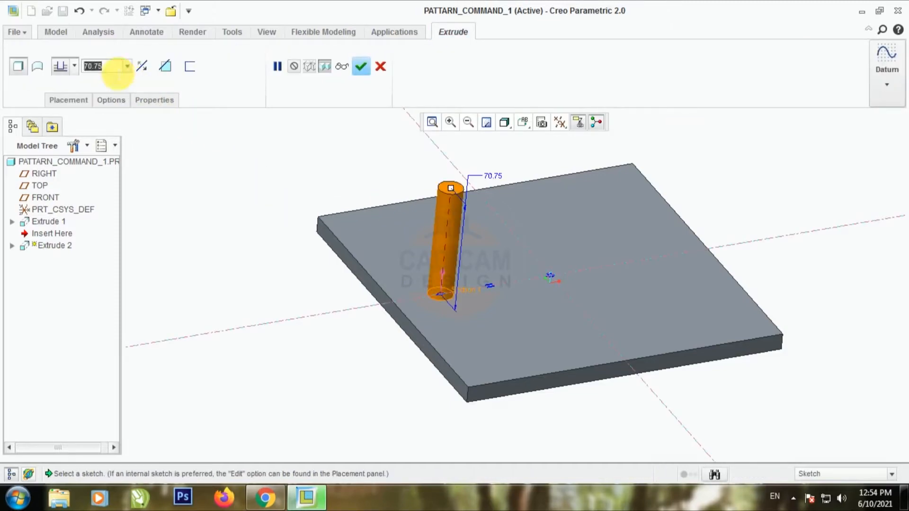
{"action": "type", "text": "20"}
{"action": "key", "text": "Return"}
{"action": "left_click", "coordinate": [361, 67]}
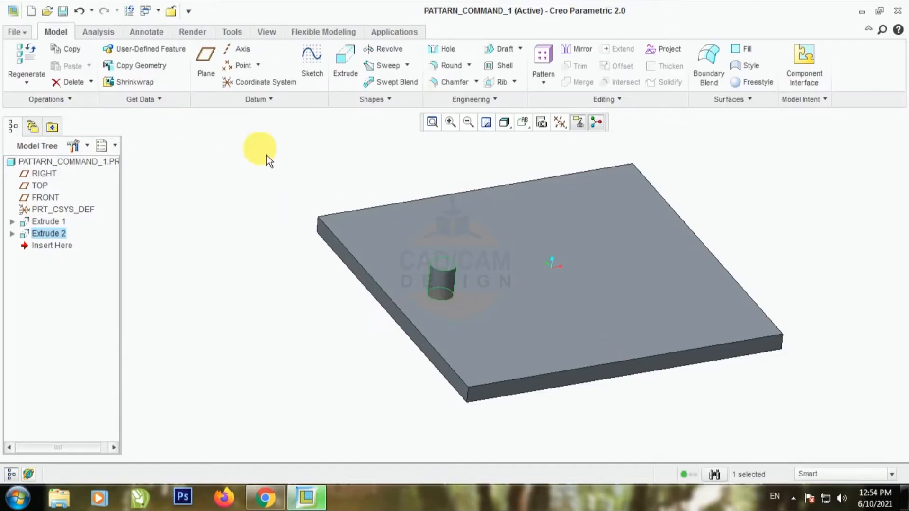
Display the datum planes and start a Direction pattern of the cylindrical boss.
{"action": "left_click", "coordinate": [560, 123]}
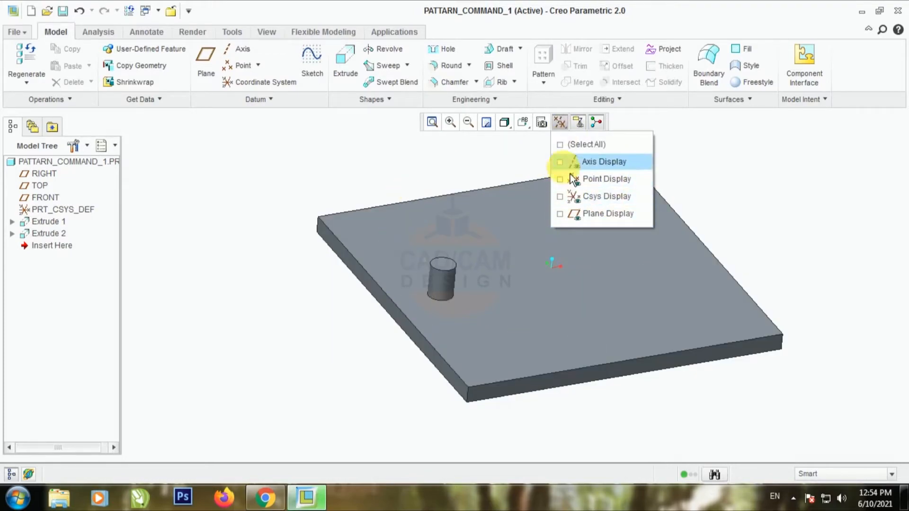
{"action": "left_click", "coordinate": [568, 214]}
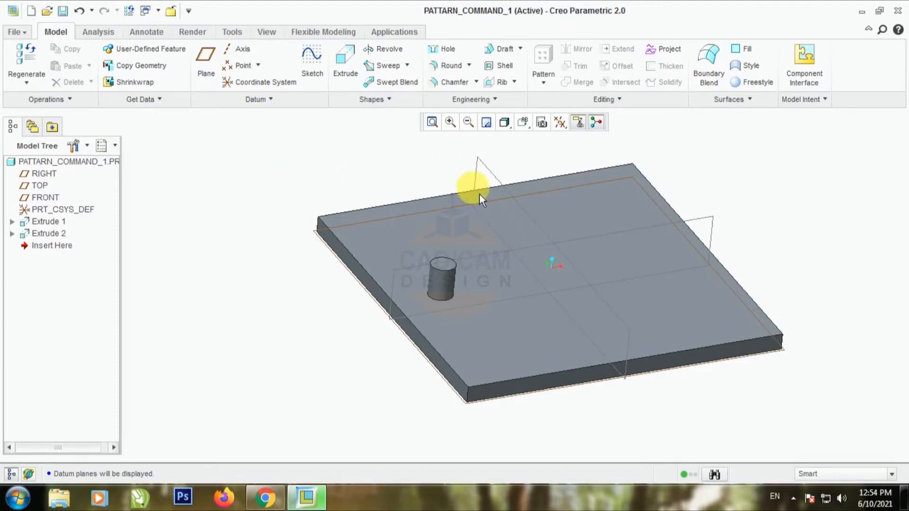
{"action": "left_click", "coordinate": [452, 278]}
{"action": "left_click", "coordinate": [551, 65]}
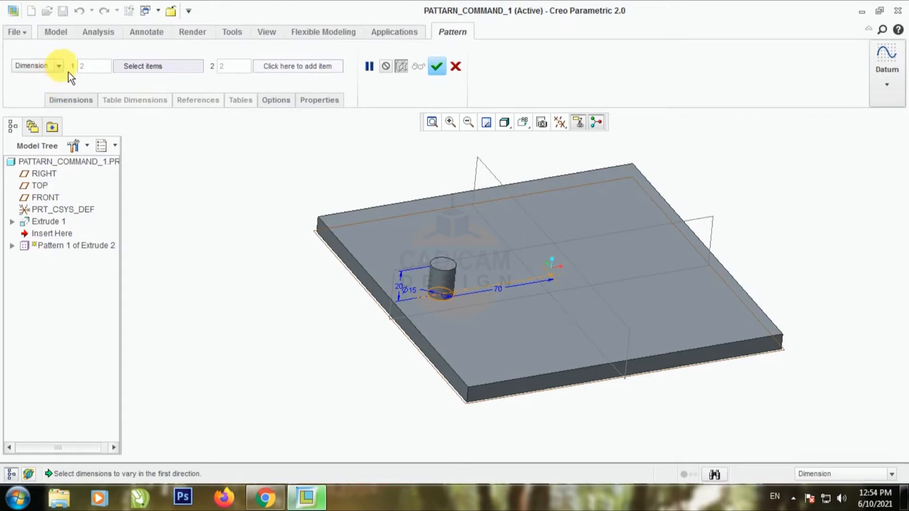
{"action": "left_click", "coordinate": [59, 66]}
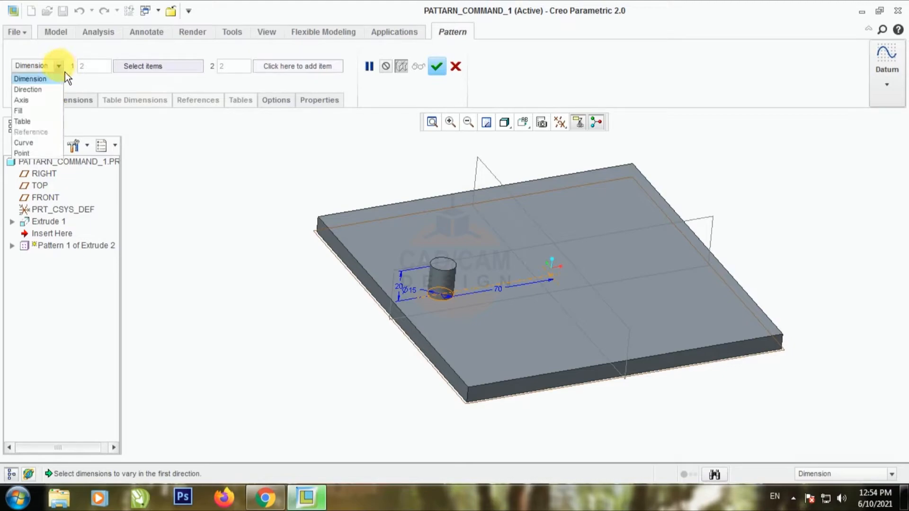
{"action": "left_click", "coordinate": [50, 93]}
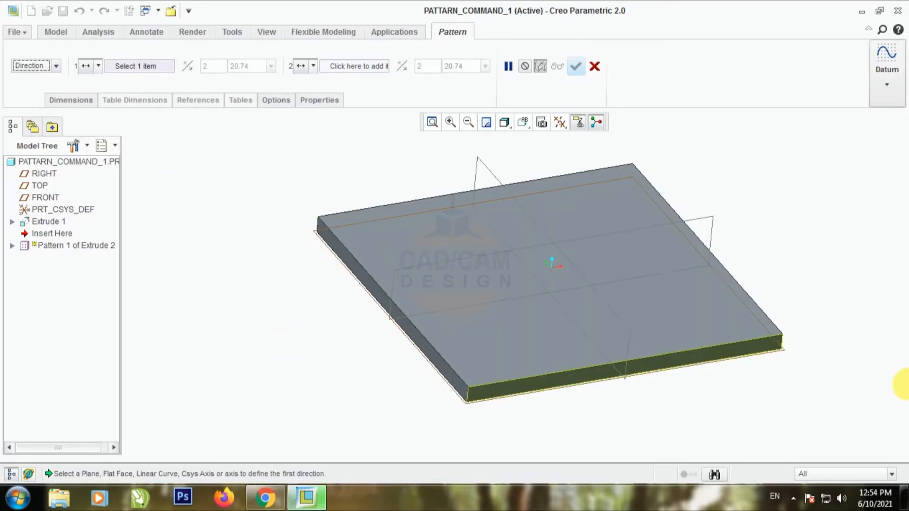
Use the plate's front upper edge as the first pattern direction and set the spacing to 20.
{"action": "left_click", "coordinate": [548, 373]}
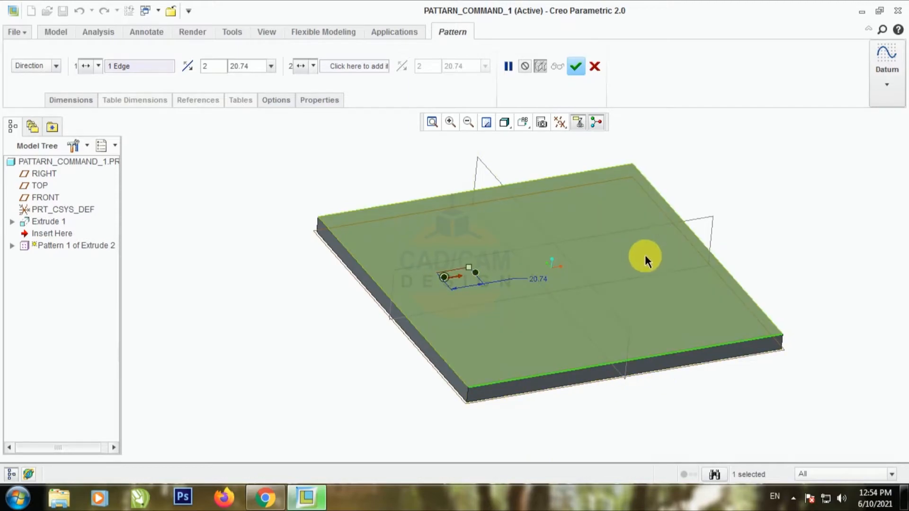
{"action": "scroll", "coordinate": [726, 279], "scroll_direction": "down", "scroll_amount": 1}
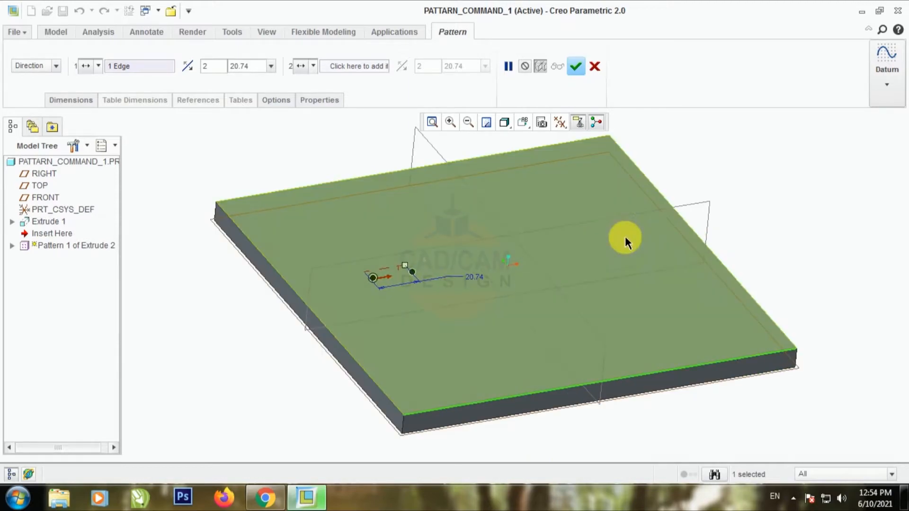
{"action": "double_click", "coordinate": [481, 286]}
{"action": "type", "text": "20"}
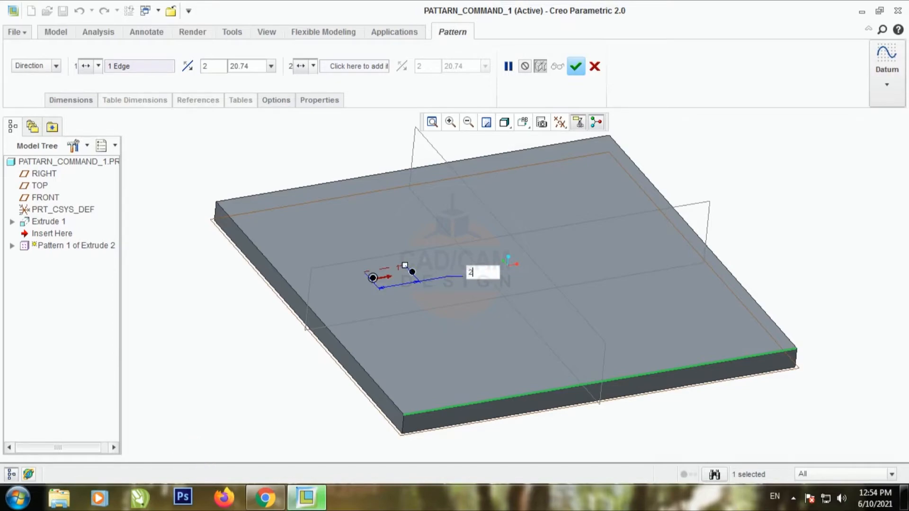
{"action": "key", "text": "Return"}
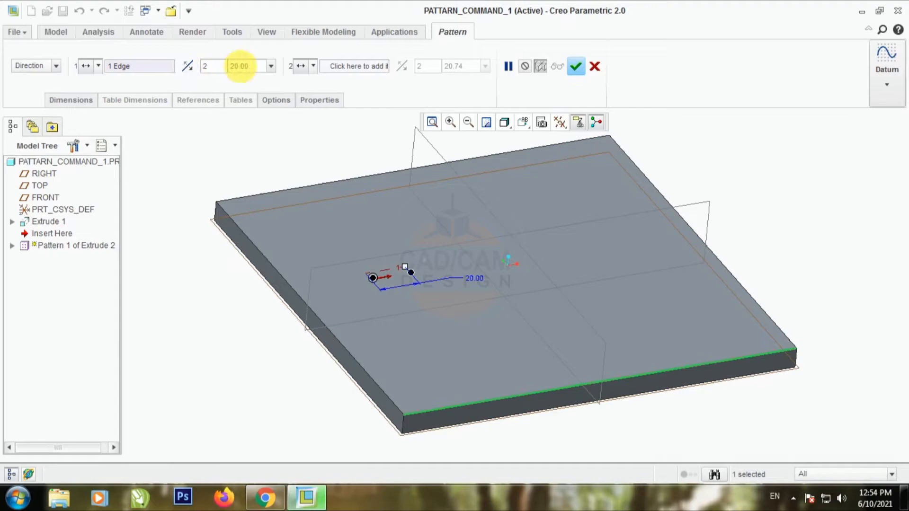
Set the number of boss instances in the first direction to 5.
{"action": "double_click", "coordinate": [221, 66]}
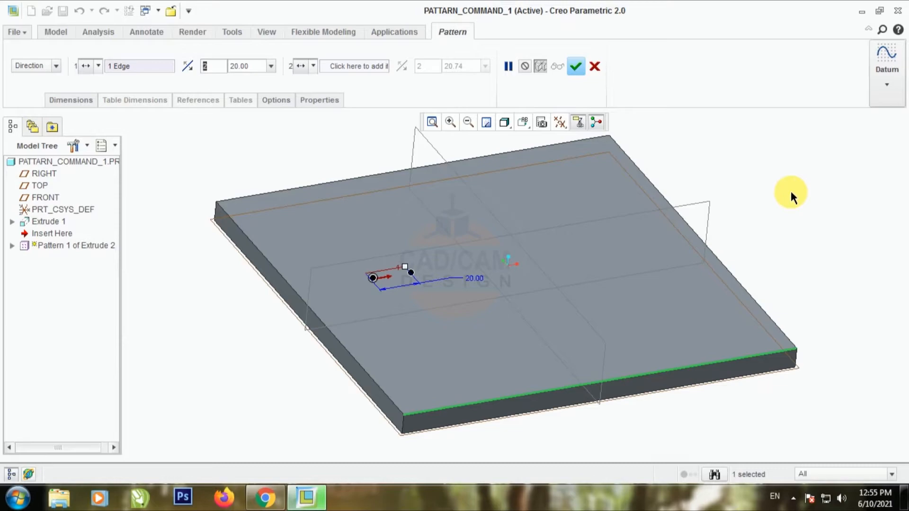
{"action": "type", "text": "5"}
{"action": "key", "text": "Return"}
Change the number of boss instances in the first direction to 8.
{"action": "middle_click_drag", "start_coordinate": [330, 162], "coordinate": [290, 162]}
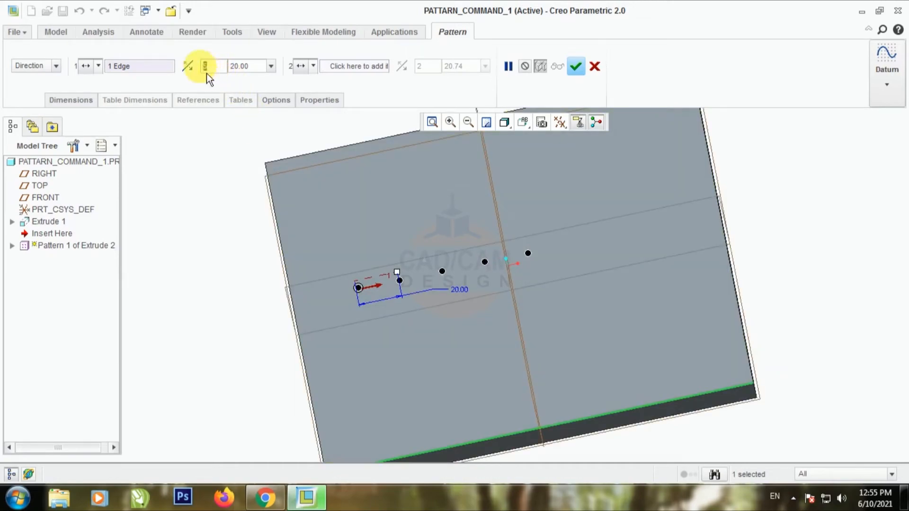
{"action": "type", "text": "8"}
{"action": "key", "text": "Return"}
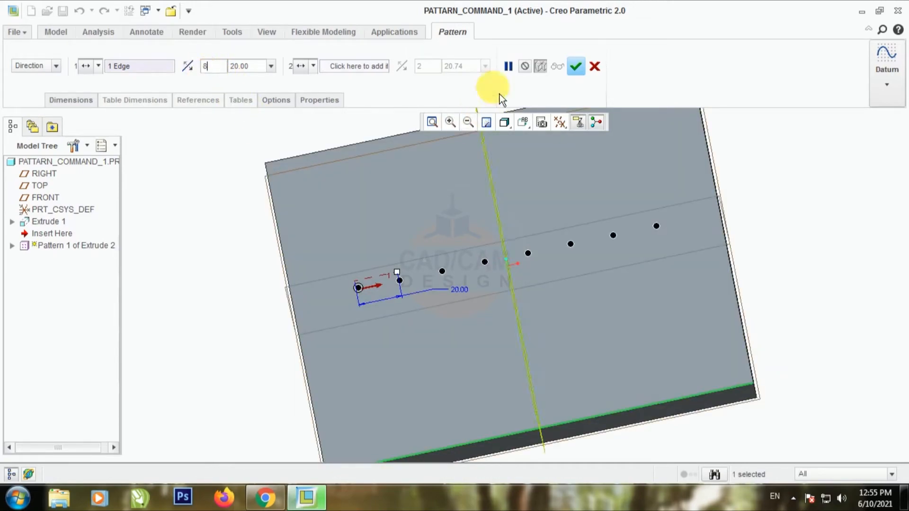
Complete the Direction pattern of the boss and return the model to its default orientation.
{"action": "left_click", "coordinate": [576, 66]}
{"action": "middle_click_drag", "start_coordinate": [690, 273], "coordinate": [409, 304]}
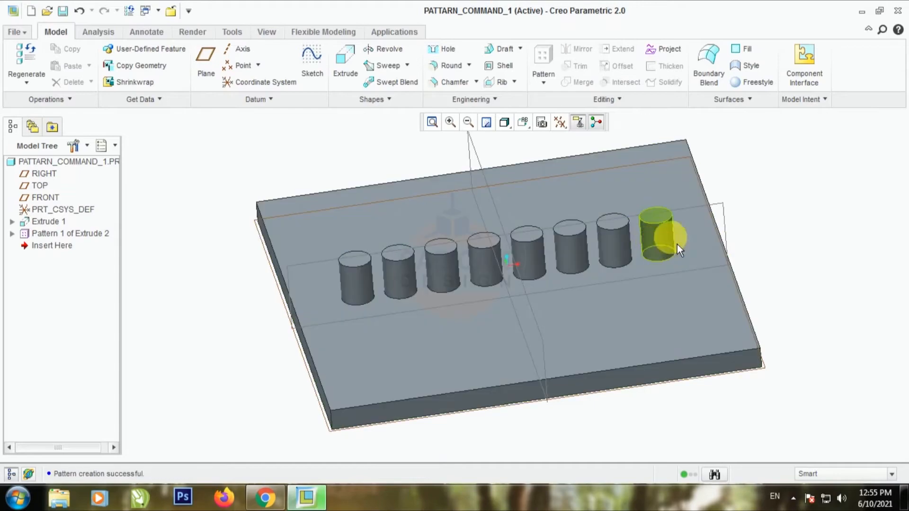
{"action": "mouse_move", "coordinate": [771, 226]}
{"action": "middle_mouse_down"}
{"action": "mouse_move", "coordinate": [765, 253]}
{"action": "mouse_move", "coordinate": [781, 260]}
{"action": "mouse_move", "coordinate": [779, 225]}
{"action": "mouse_move", "coordinate": [759, 216]}
{"action": "mouse_move", "coordinate": [785, 205]}
{"action": "mouse_move", "coordinate": [802, 220]}
{"action": "mouse_move", "coordinate": [800, 239]}
{"action": "middle_mouse_up"}
{"action": "key", "text": "ctrl+d"}
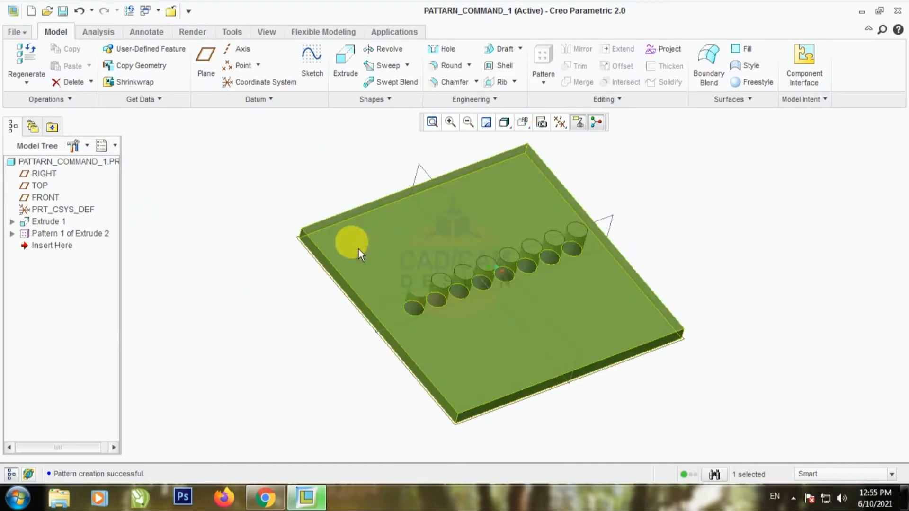
Inspect the pattern's individual instances in the model tree, highlighting the first boss.
{"action": "left_click", "coordinate": [221, 300]}
{"action": "left_click", "coordinate": [11, 234]}
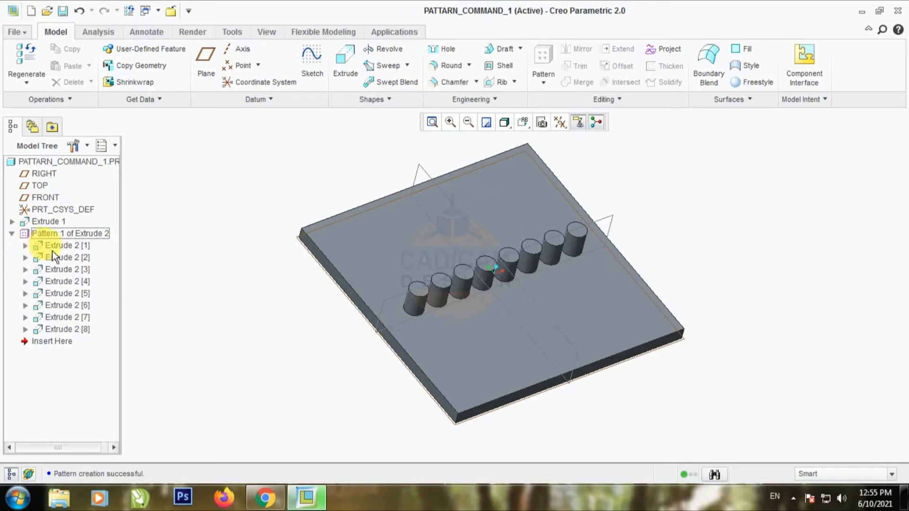
{"action": "left_click", "coordinate": [53, 247]}
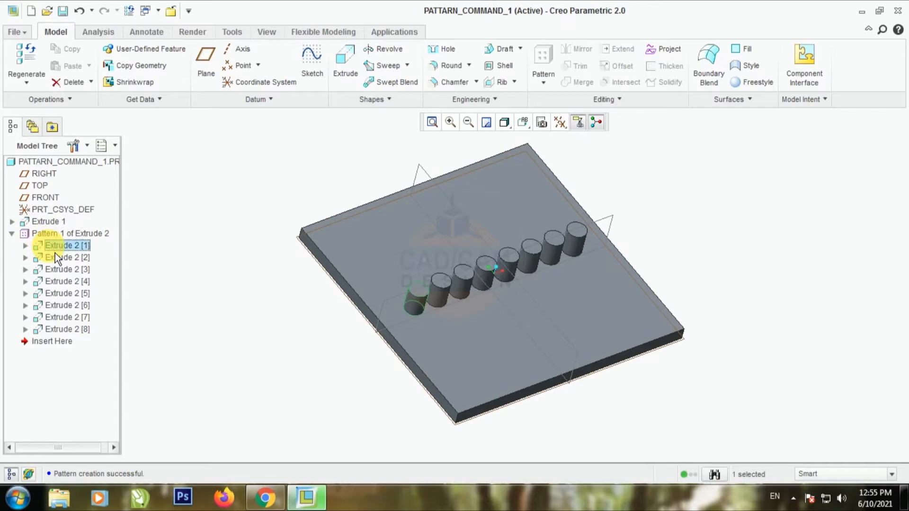
{"action": "left_click", "coordinate": [176, 284]}
{"action": "left_click", "coordinate": [12, 234]}
Redefine the boss pattern and use the plate's upper side edge adjoining the first-direction edge as the second direction.
{"action": "left_click", "coordinate": [68, 236]}
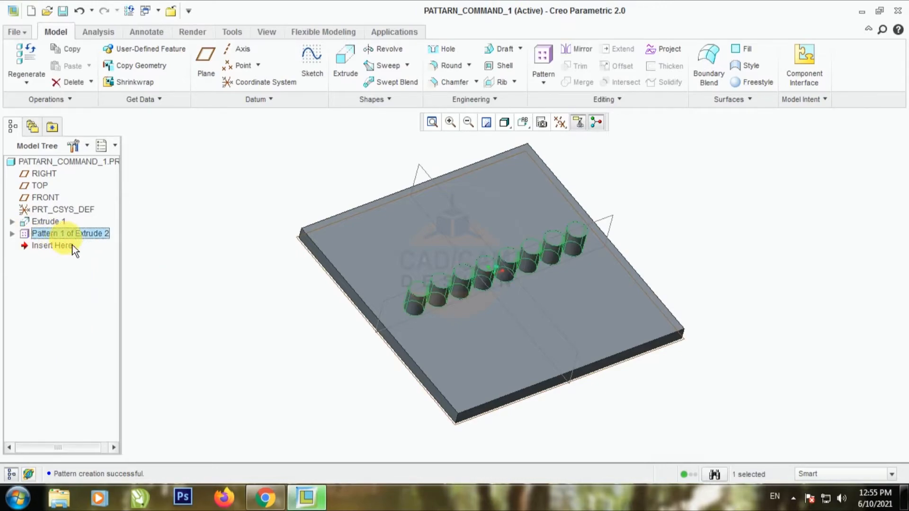
{"action": "right_click", "coordinate": [72, 246]}
{"action": "left_click", "coordinate": [112, 339]}
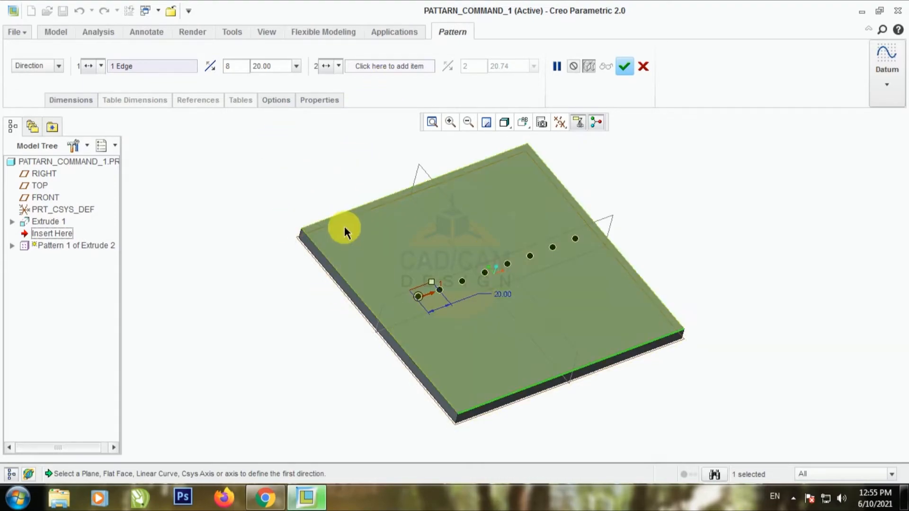
{"action": "left_click", "coordinate": [401, 76]}
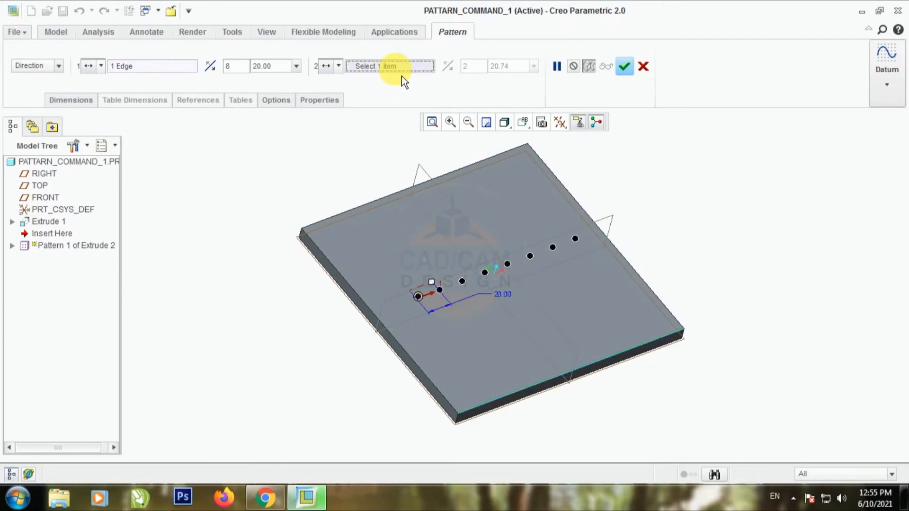
{"action": "left_click", "coordinate": [371, 306]}
Set the boss pattern's spacing in the second direction to 20.
{"action": "middle_click_drag", "start_coordinate": [347, 239], "coordinate": [320, 217]}
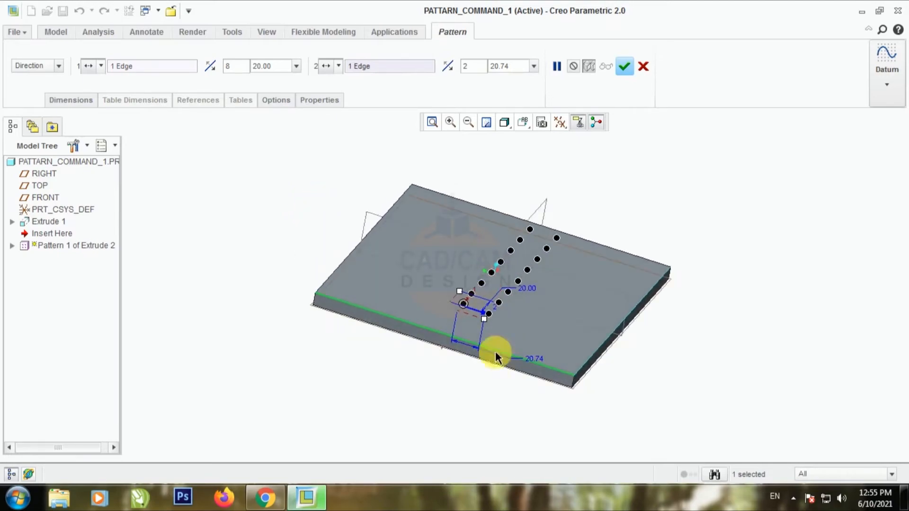
{"action": "scroll", "coordinate": [534, 294], "scroll_direction": "up", "scroll_amount": 3}
{"action": "double_click", "coordinate": [505, 374]}
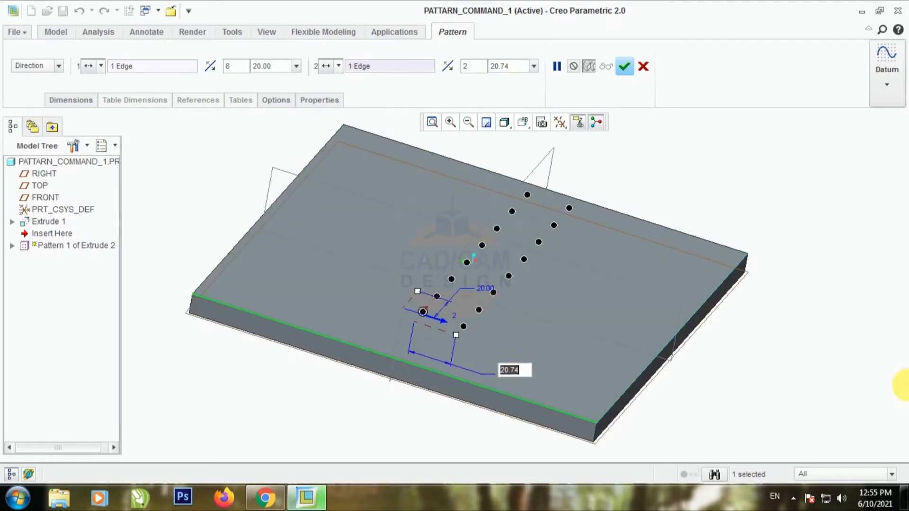
{"action": "type", "text": "20"}
{"action": "key", "text": "Return"}
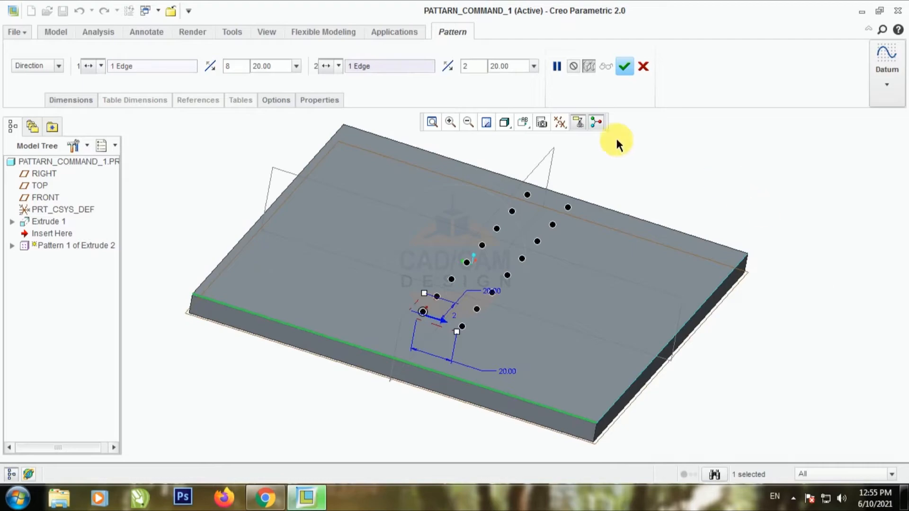
Set the number of boss instances in the second direction to 4.
{"action": "double_click", "coordinate": [476, 66]}
{"action": "type", "text": "4"}
{"action": "key", "text": "Return"}
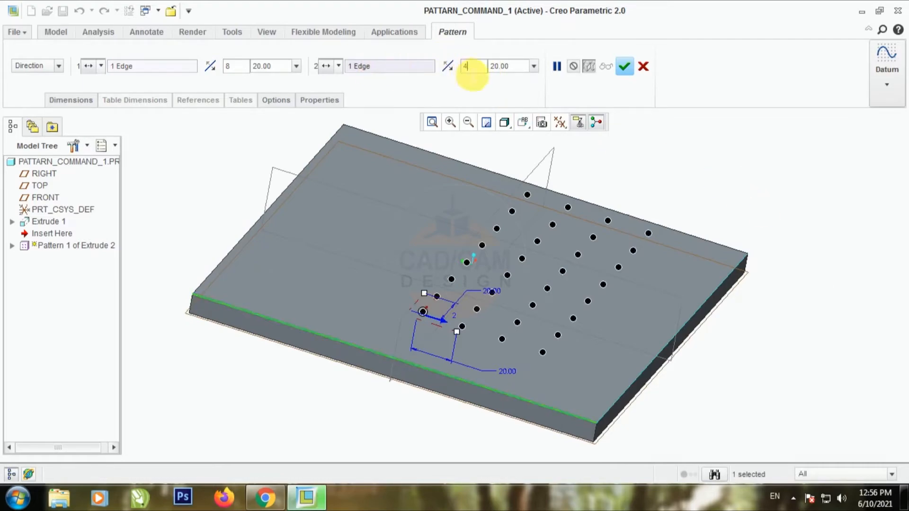
Change the number of boss instances in the second direction to 5 and complete the pattern redefinition.
{"action": "double_click", "coordinate": [465, 66]}
{"action": "type", "text": "5"}
{"action": "key", "text": "Return"}
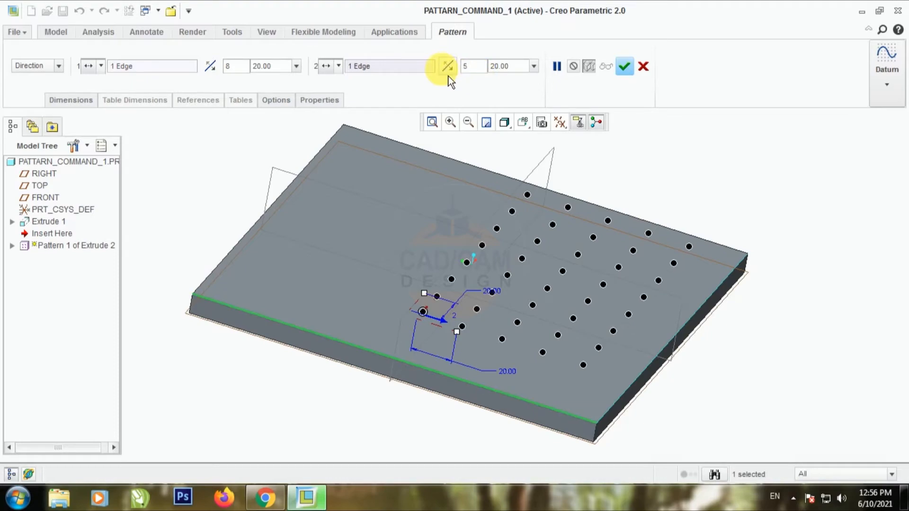
{"action": "left_click", "coordinate": [625, 67]}
Hide the datum planes and view the two-direction boss pattern on the plate.
{"action": "middle_click_drag", "start_coordinate": [689, 162], "coordinate": [750, 190]}
{"action": "left_click", "coordinate": [579, 125]}
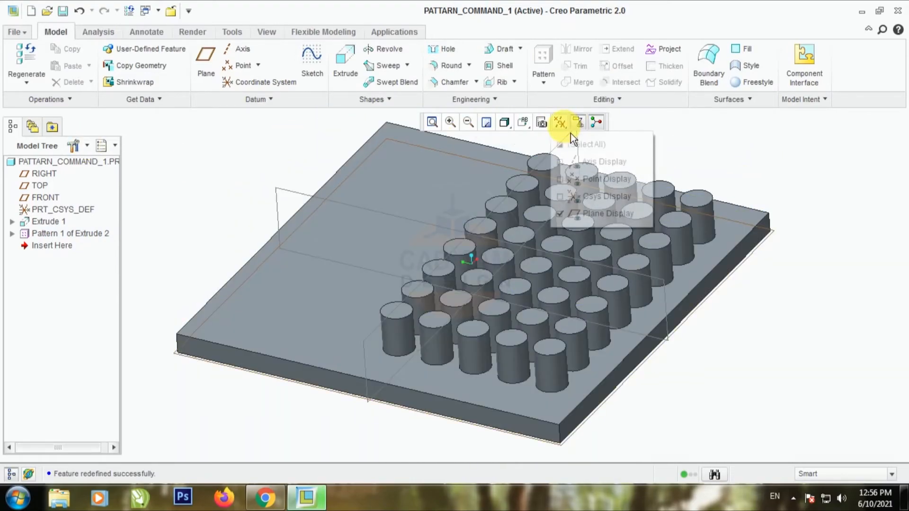
{"action": "left_click", "coordinate": [565, 212]}
{"action": "middle_click_drag", "start_coordinate": [762, 211], "coordinate": [731, 192]}
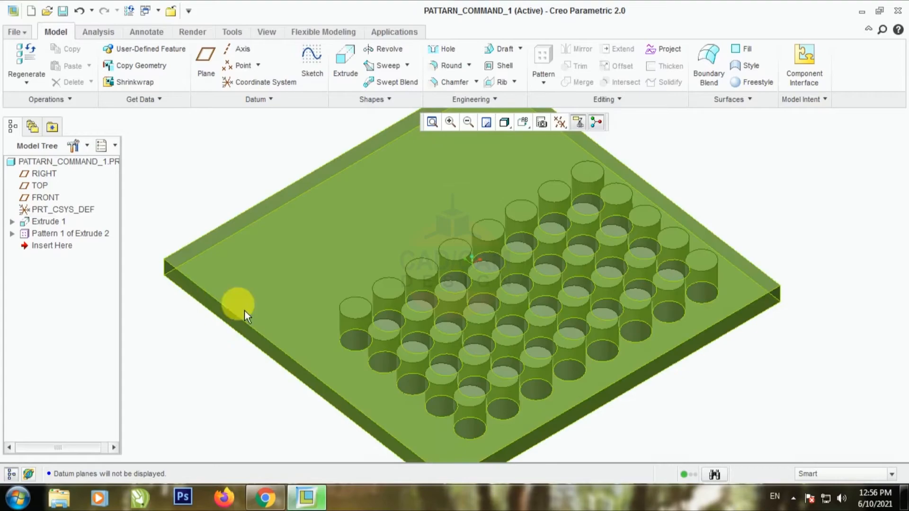
{"action": "scroll", "coordinate": [244, 311], "scroll_direction": "down", "scroll_amount": 3}
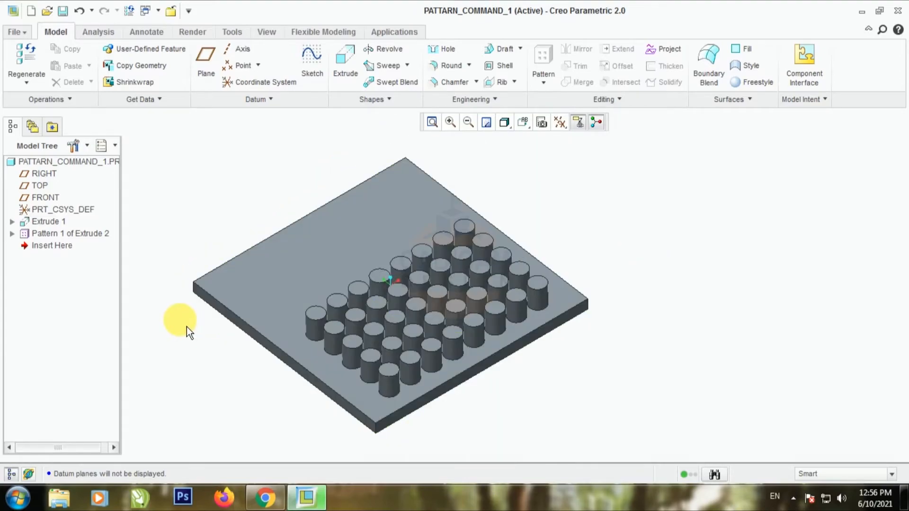
{"action": "mouse_move", "coordinate": [237, 197]}
{"action": "middle_mouse_down"}
{"action": "mouse_move", "coordinate": [264, 217]}
{"action": "mouse_move", "coordinate": [243, 200]}
{"action": "mouse_move", "coordinate": [291, 188]}
{"action": "mouse_move", "coordinate": [253, 200]}
{"action": "middle_mouse_up"}
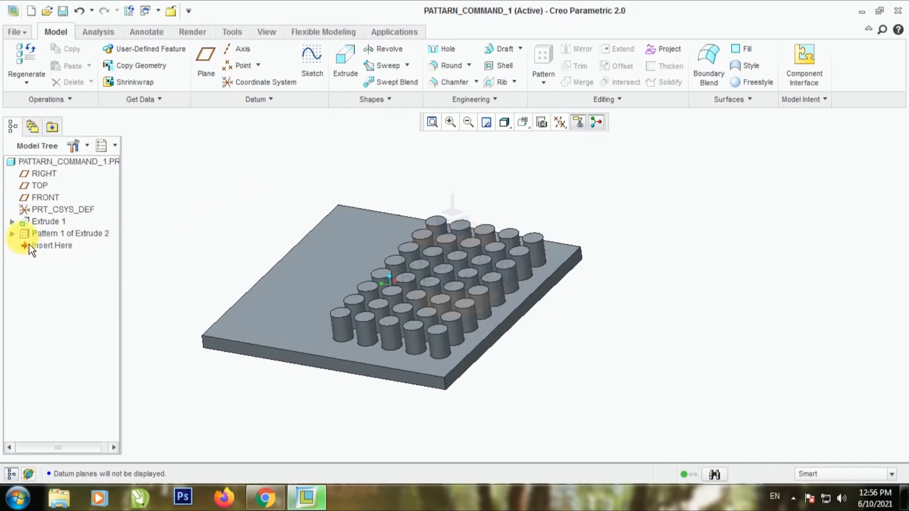
Redefine the pattern's first boss, Extrude 2 [1, 1], as a material-removing cut with its depth direction flipped into the plate.
{"action": "left_click", "coordinate": [13, 235]}
{"action": "right_click", "coordinate": [56, 253]}
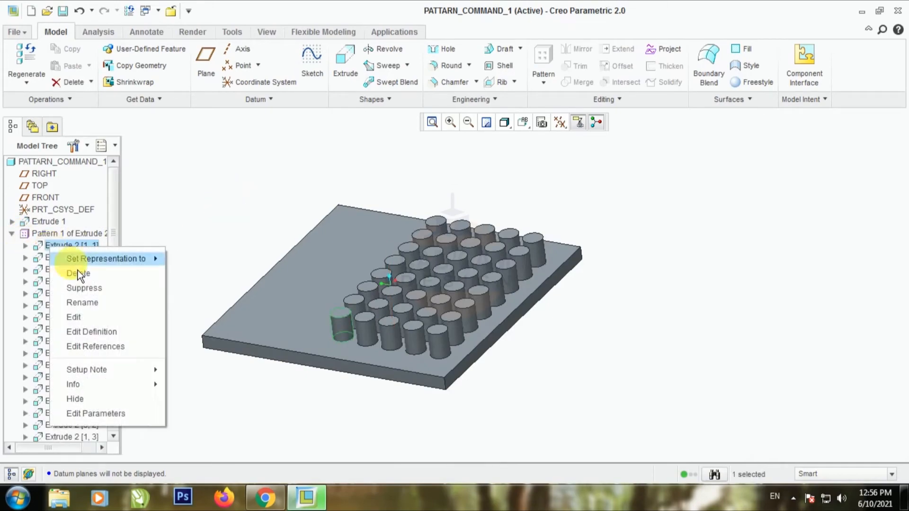
{"action": "left_click", "coordinate": [92, 332]}
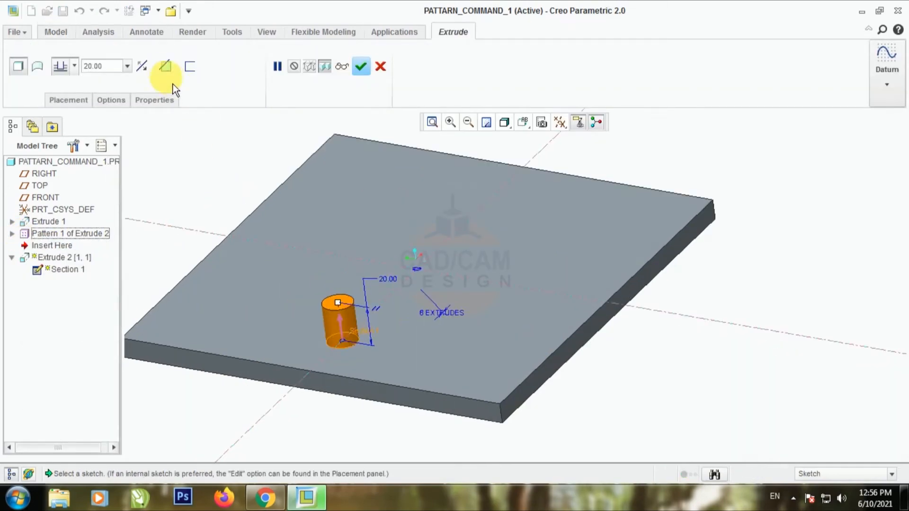
{"action": "left_click", "coordinate": [166, 66]}
{"action": "left_click", "coordinate": [142, 67]}
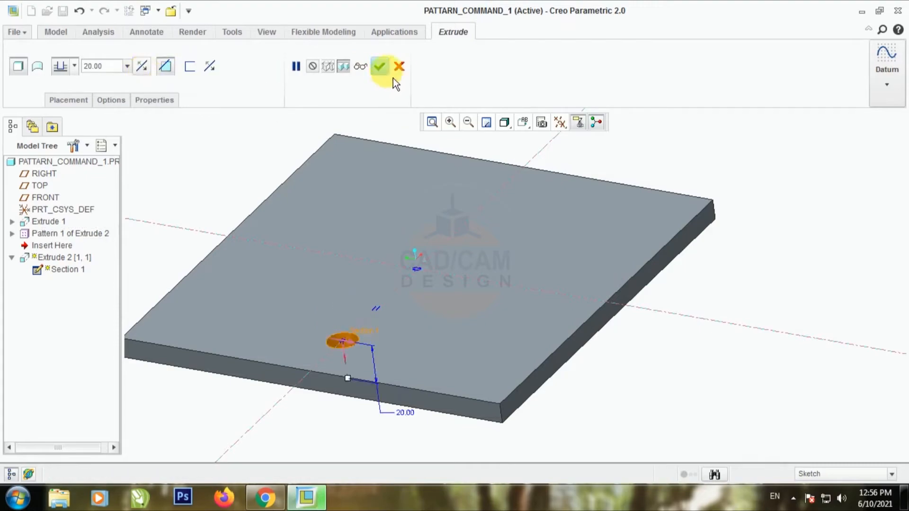
{"action": "left_click", "coordinate": [380, 67]}
Examine the patterned holes, and remove only the pattern while keeping the original hole.
{"action": "middle_click_drag", "start_coordinate": [720, 304], "coordinate": [640, 272]}
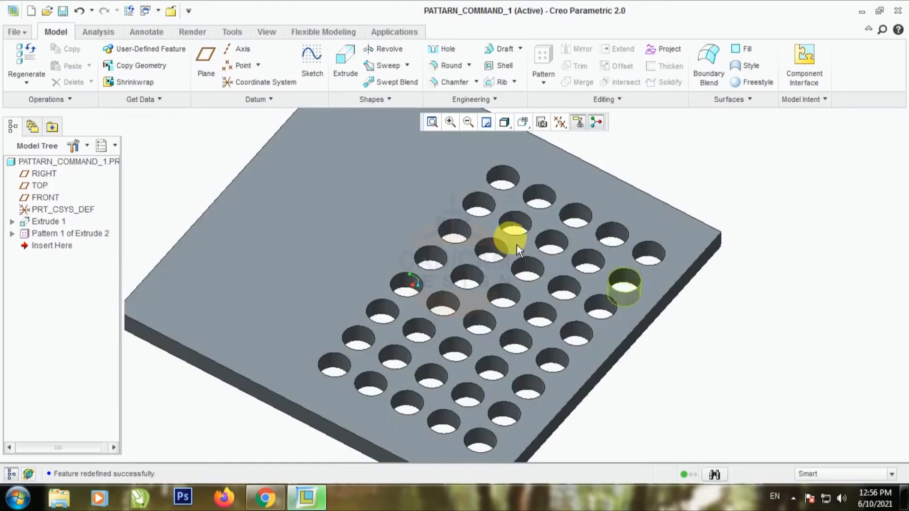
{"action": "scroll", "coordinate": [516, 245], "scroll_direction": "down", "scroll_amount": 3}
{"action": "middle_click_drag", "start_coordinate": [729, 270], "coordinate": [700, 260]}
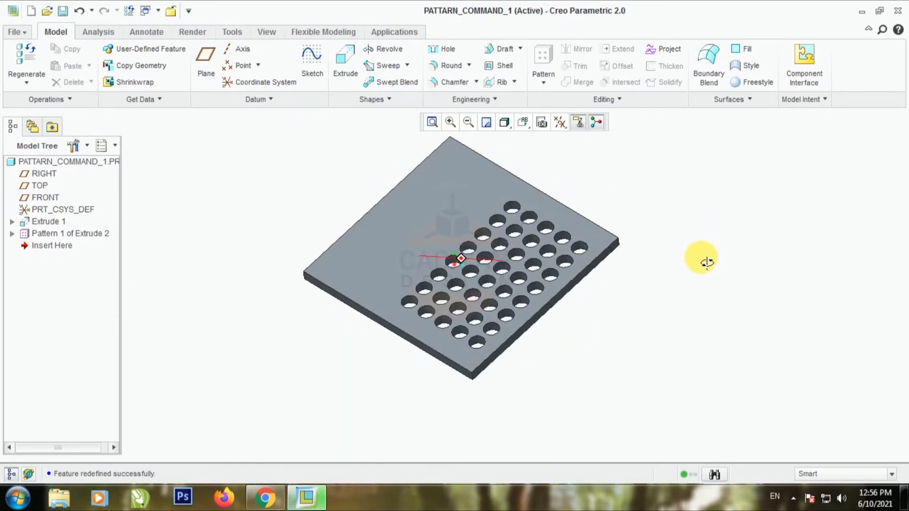
{"action": "scroll", "coordinate": [239, 198], "scroll_direction": "up", "scroll_amount": 2}
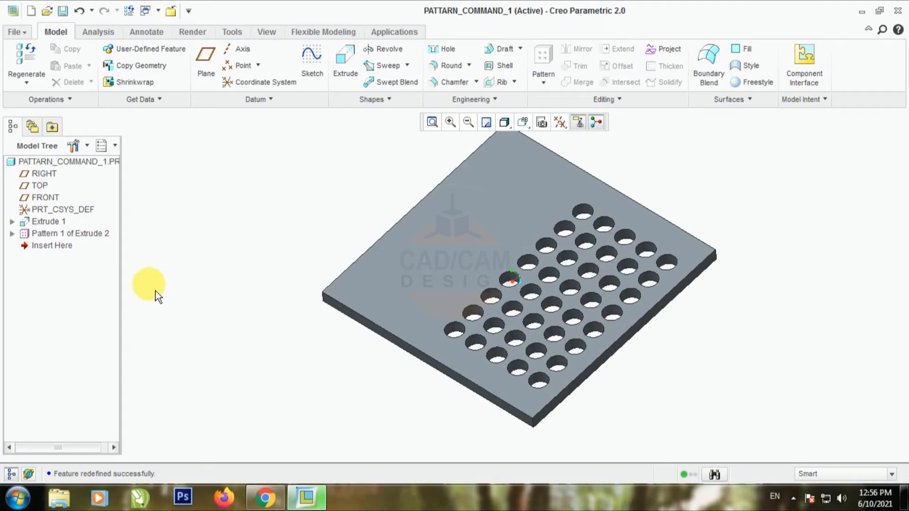
{"action": "right_click", "coordinate": [87, 239]}
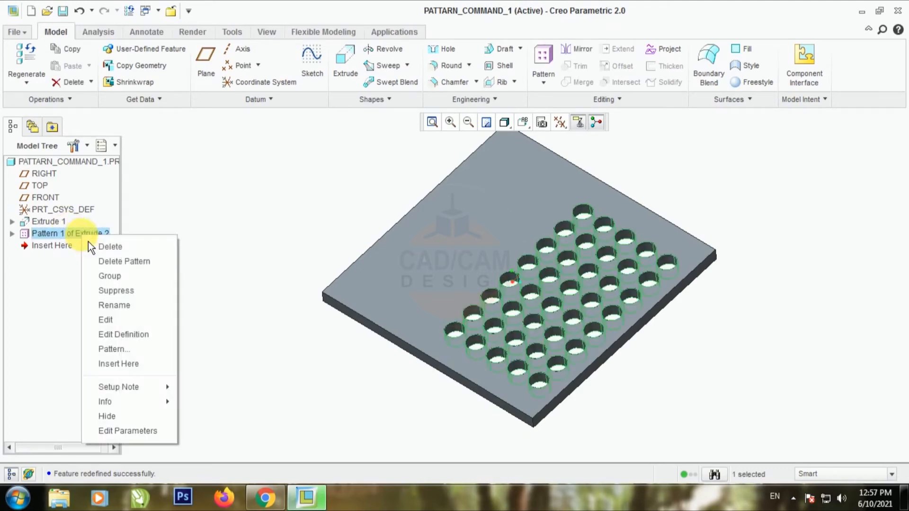
{"action": "left_click", "coordinate": [116, 262]}
Delete the remaining hole feature, Extrude 2, leaving only the plain plate.
{"action": "middle_click_drag", "start_coordinate": [266, 315], "coordinate": [248, 286]}
{"action": "scroll", "coordinate": [506, 188], "scroll_direction": "up", "scroll_amount": 1}
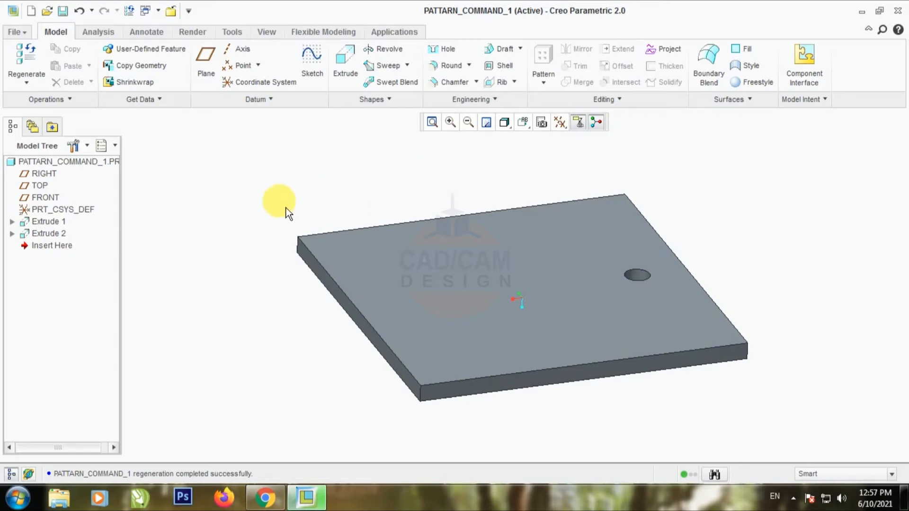
{"action": "left_click", "coordinate": [61, 236]}
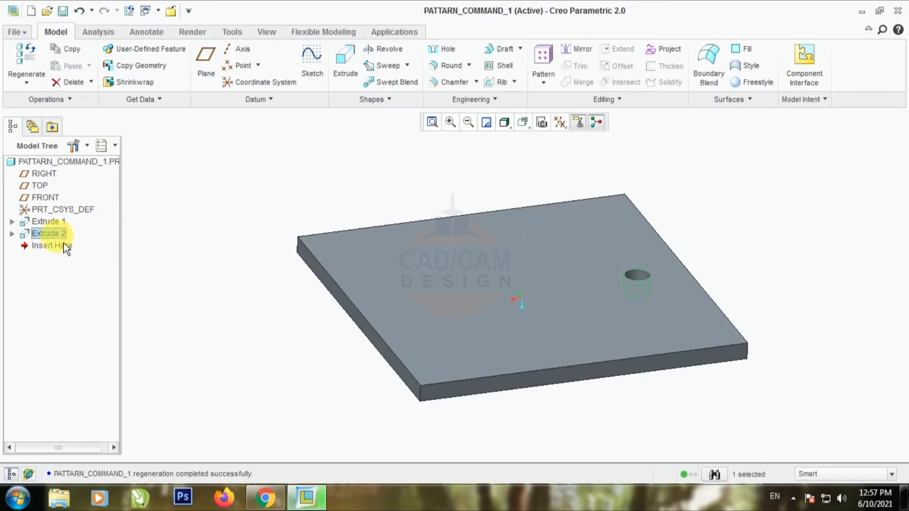
{"action": "right_click", "coordinate": [64, 238]}
{"action": "left_click", "coordinate": [108, 262]}
{"action": "left_click", "coordinate": [413, 267]}
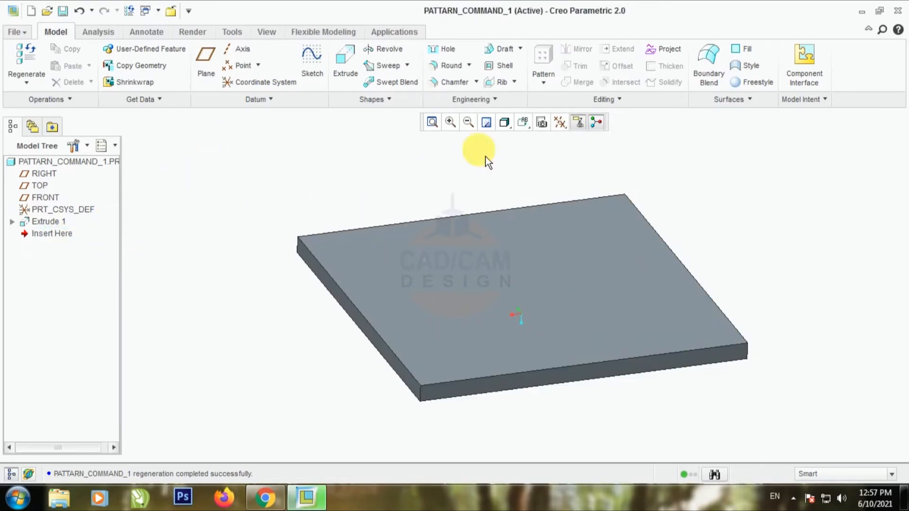
Start an extrude on the plate's top face and sketch a small circle on the horizontal reference, about 78 left of the center.
{"action": "left_click", "coordinate": [350, 60]}
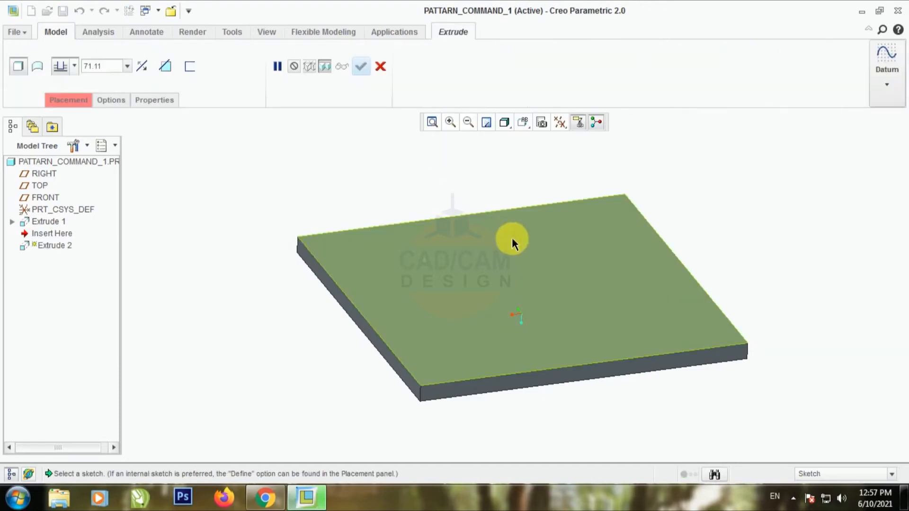
{"action": "left_click", "coordinate": [513, 237]}
{"action": "left_click", "coordinate": [560, 122]}
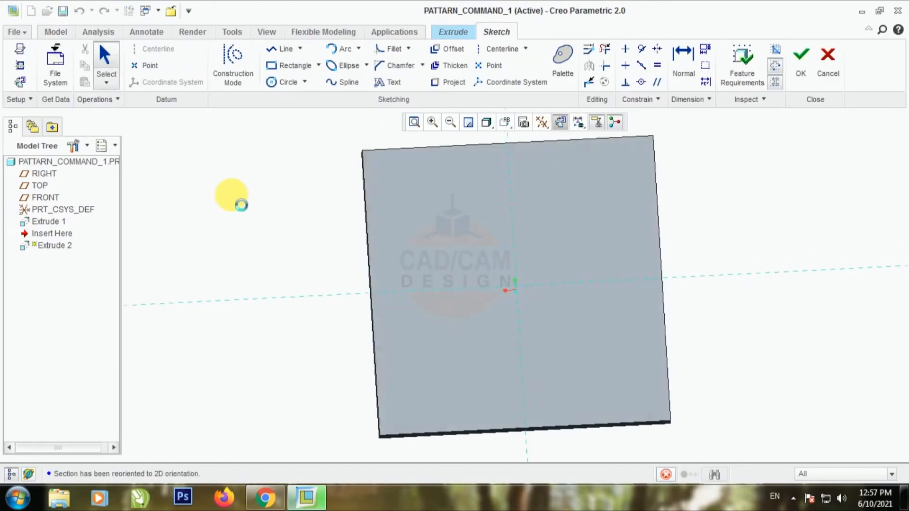
{"action": "left_click", "coordinate": [284, 82]}
{"action": "left_click", "coordinate": [406, 285]}
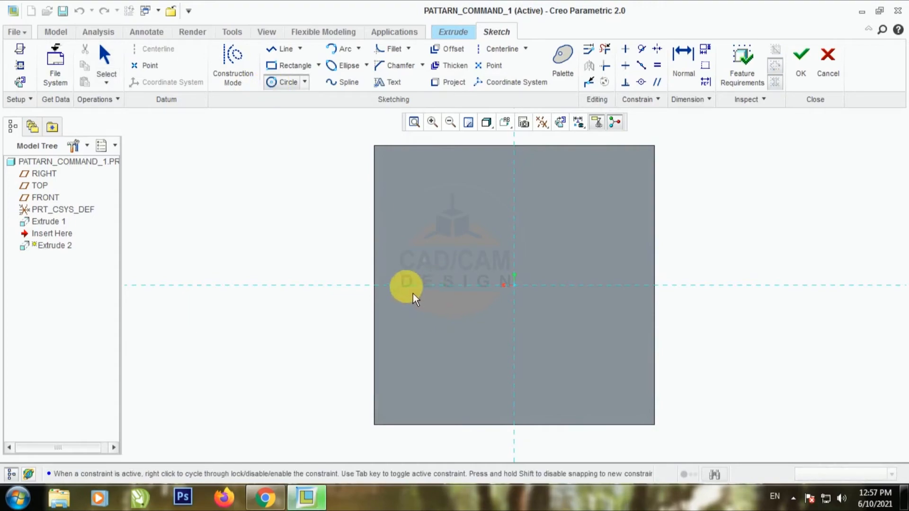
{"action": "left_click", "coordinate": [407, 297]}
{"action": "left_click", "coordinate": [114, 72]}
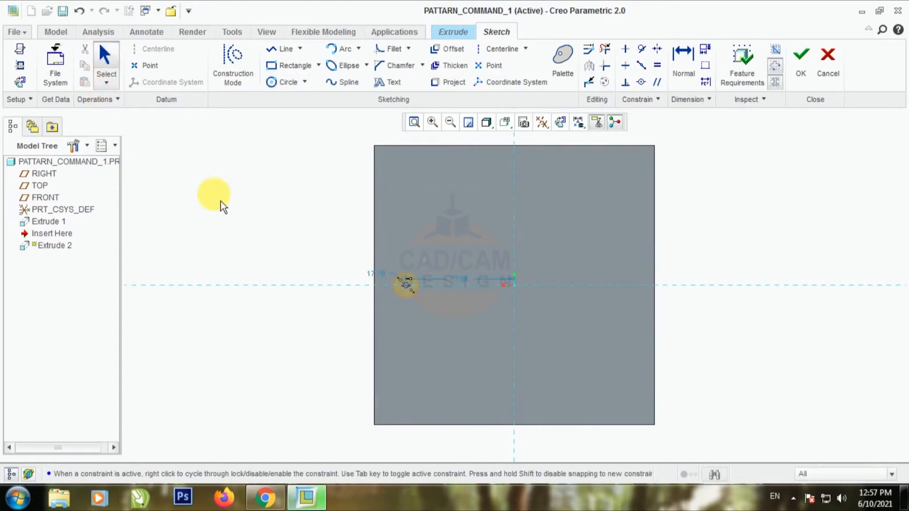
Set the circle's diameter to 15 and its distance from the vertical reference to 80.
{"action": "double_click", "coordinate": [390, 279]}
{"action": "type", "text": "15"}
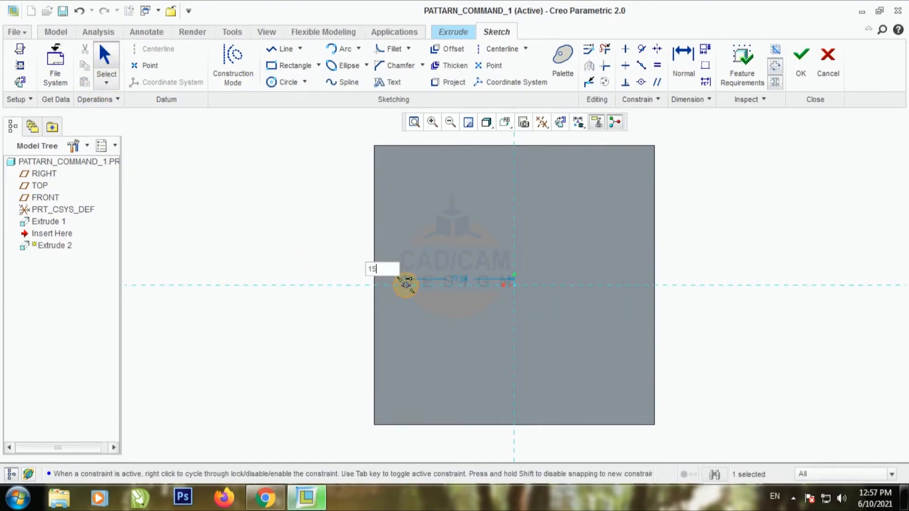
{"action": "key", "text": "Return"}
{"action": "double_click", "coordinate": [462, 287]}
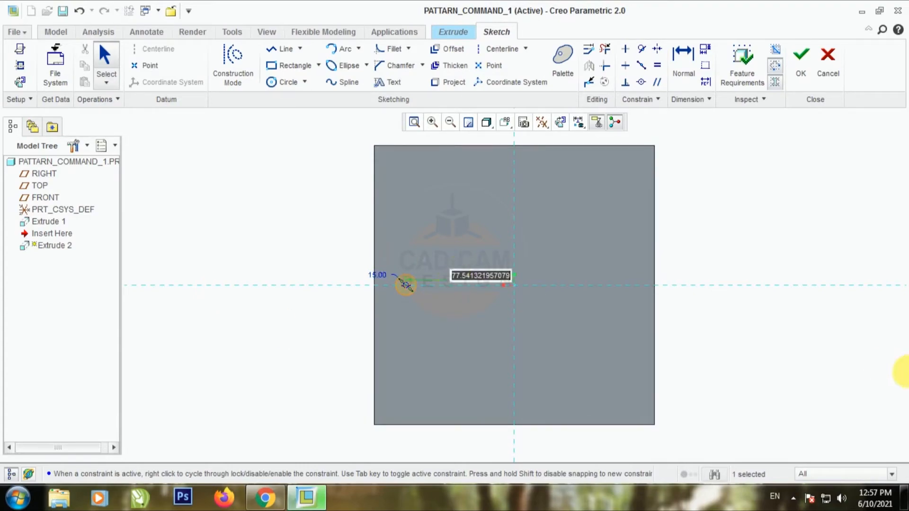
{"action": "type", "text": "80"}
{"action": "key", "text": "Return"}
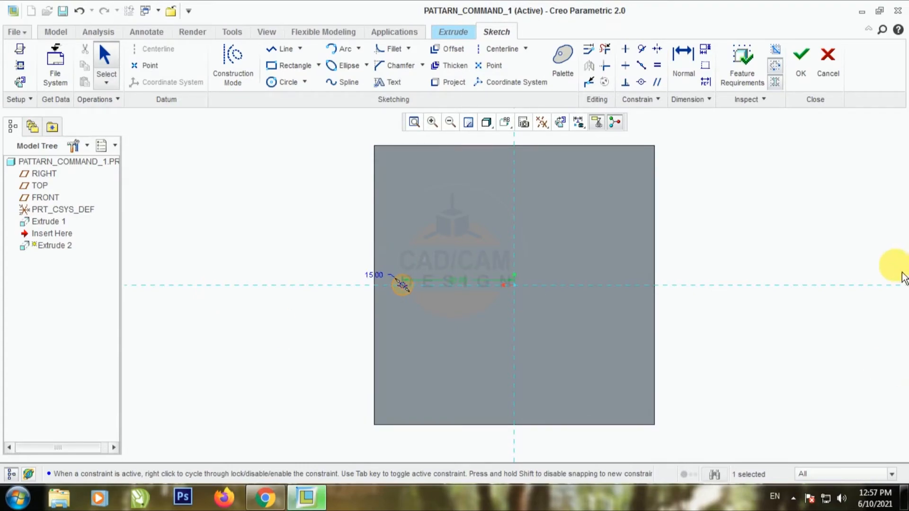
Finish the circle sketch and set the boss's extrusion depth to 50.
{"action": "left_click", "coordinate": [802, 56]}
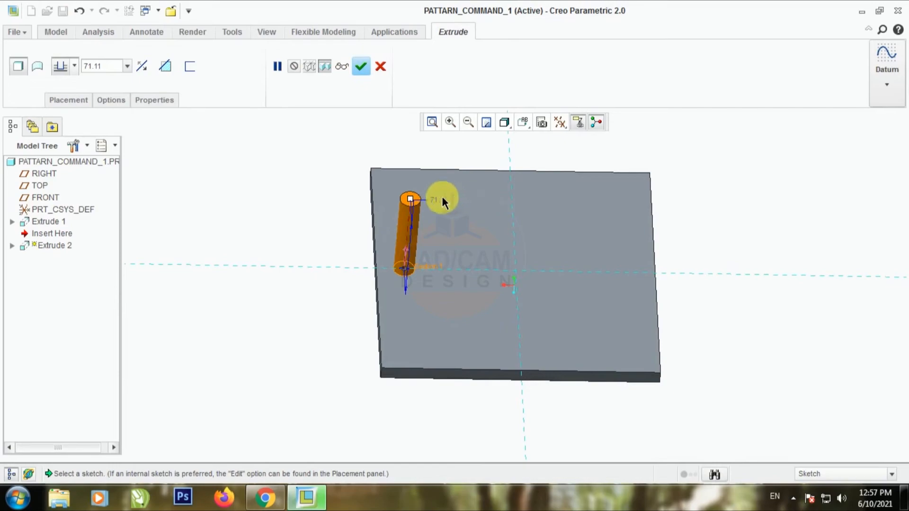
{"action": "double_click", "coordinate": [442, 201]}
{"action": "type", "text": "50"}
{"action": "key", "text": "Return"}
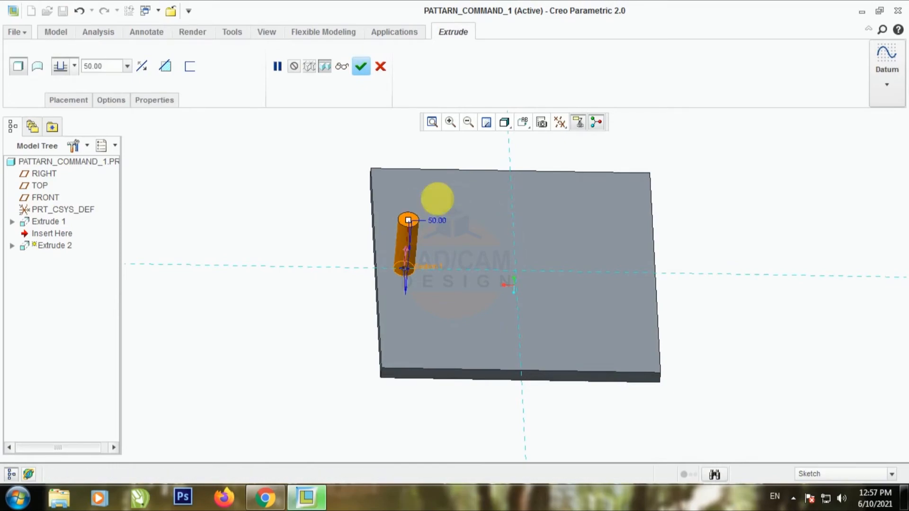
Complete the boss extrusion and start a Dimension pattern of it, driven by the 80 dimension in the first direction.
{"action": "left_click", "coordinate": [359, 66]}
{"action": "mouse_move", "coordinate": [219, 218]}
{"action": "middle_mouse_down"}
{"action": "mouse_move", "coordinate": [201, 215]}
{"action": "mouse_move", "coordinate": [252, 198]}
{"action": "mouse_move", "coordinate": [277, 207]}
{"action": "mouse_move", "coordinate": [249, 193]}
{"action": "mouse_move", "coordinate": [235, 218]}
{"action": "middle_mouse_up"}
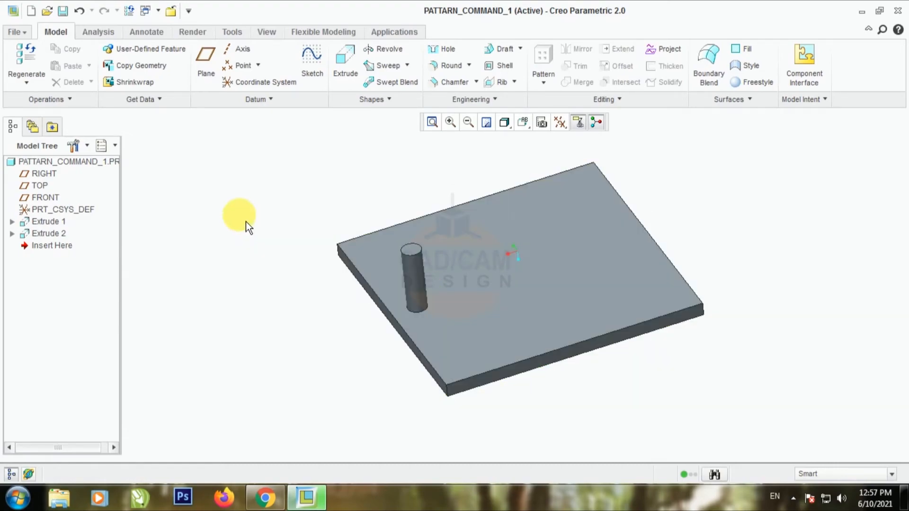
{"action": "left_click", "coordinate": [418, 257]}
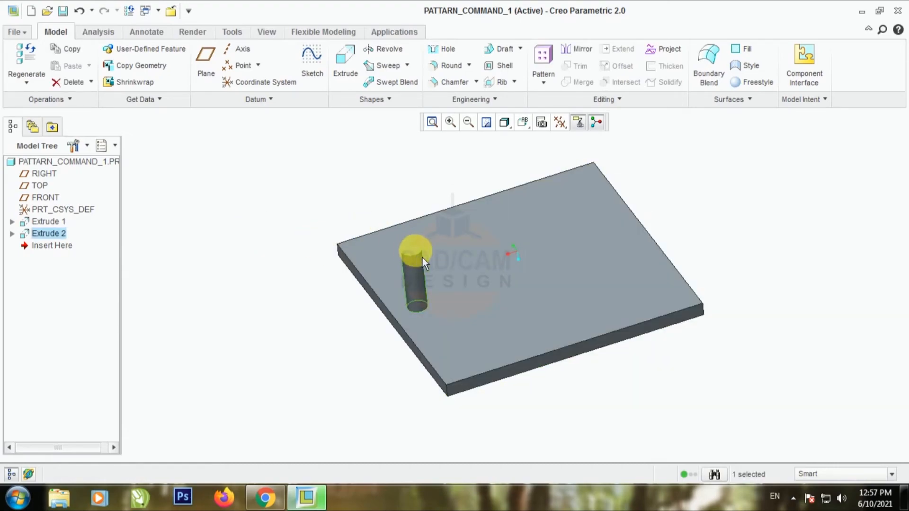
{"action": "left_click", "coordinate": [549, 66]}
{"action": "left_click", "coordinate": [75, 101]}
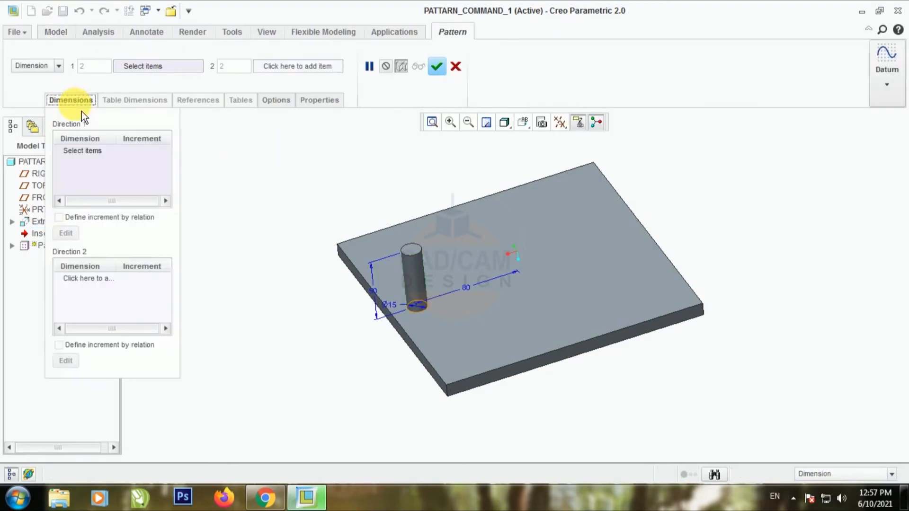
{"action": "left_click", "coordinate": [87, 160]}
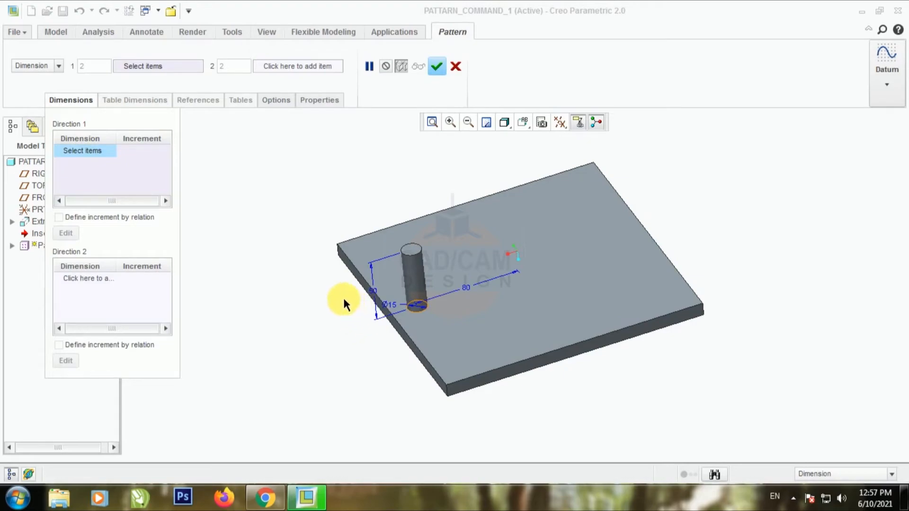
{"action": "left_click", "coordinate": [469, 286]}
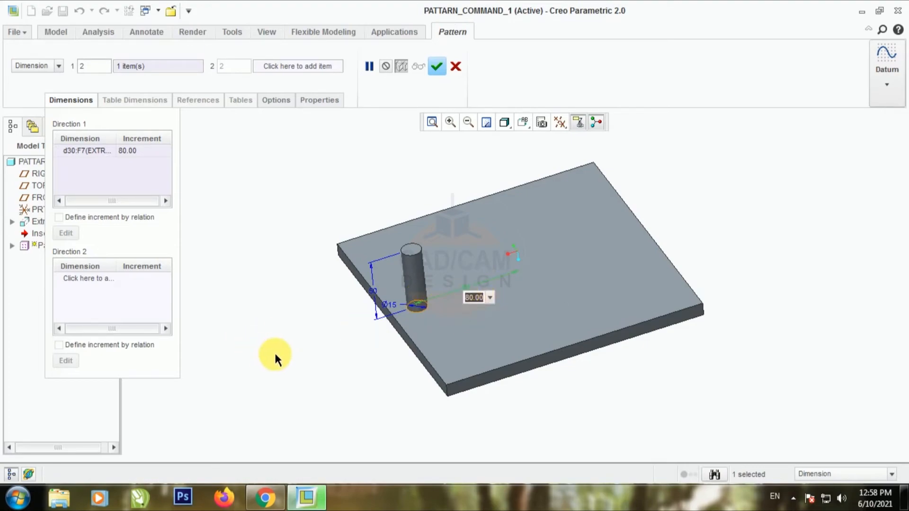
Set the first-direction increment of the boss's 80 position dimension to 60.
{"action": "type", "text": "60"}
{"action": "key", "text": "Return"}
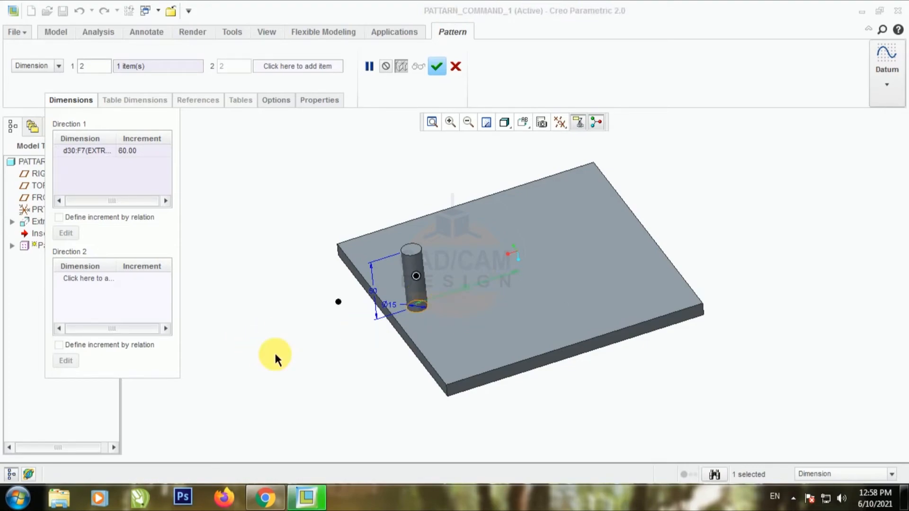
{"action": "middle_click_drag", "start_coordinate": [275, 356], "coordinate": [319, 347]}
{"action": "middle_click_drag", "start_coordinate": [327, 350], "coordinate": [330, 300]}
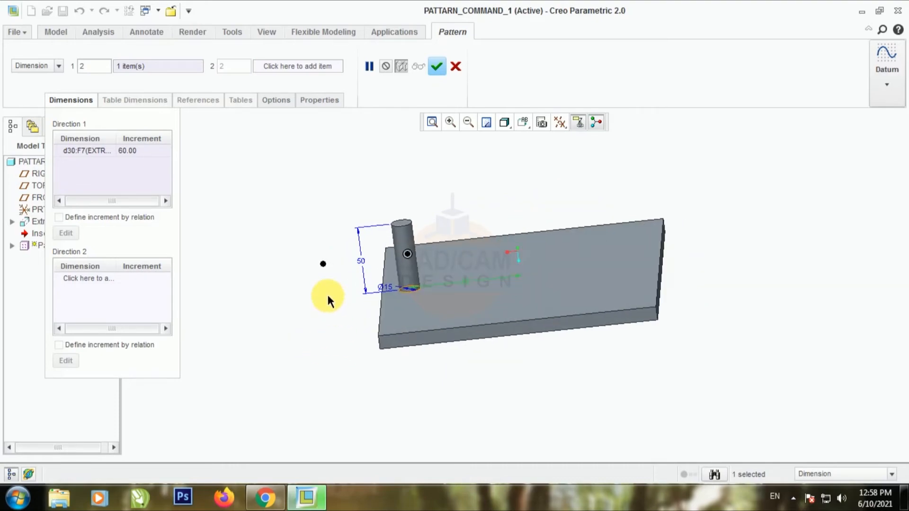
Reverse the pattern direction by setting the position dimension's increment to -60.
{"action": "left_click", "coordinate": [144, 154]}
{"action": "left_click", "coordinate": [120, 152]}
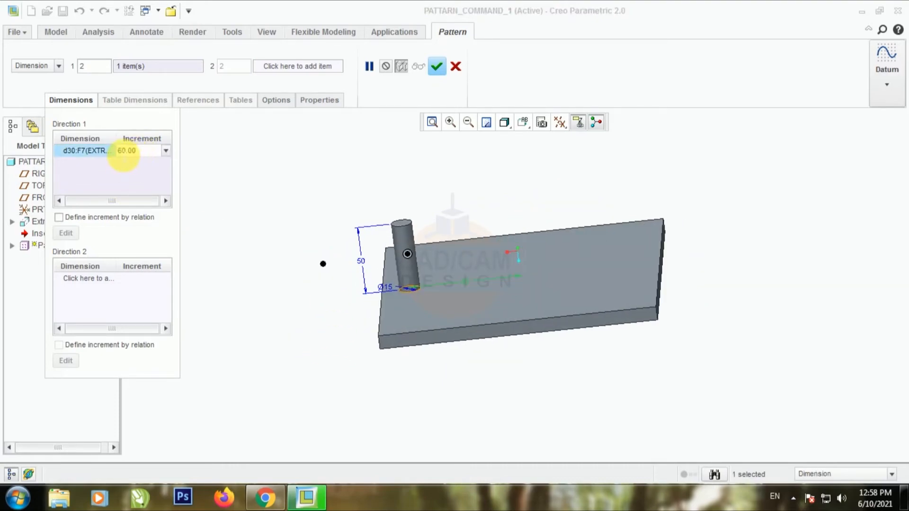
{"action": "type", "text": "-"}
{"action": "key", "text": "Return"}
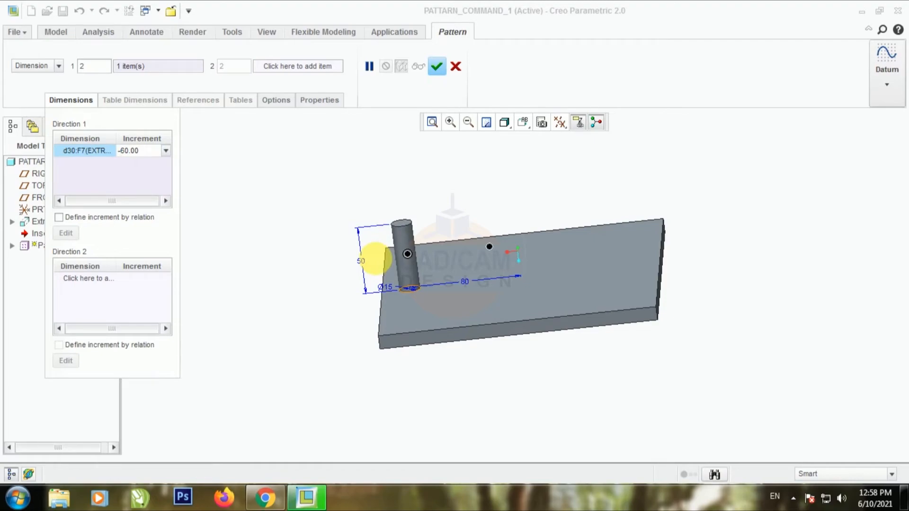
{"action": "middle_click_drag", "start_coordinate": [446, 319], "coordinate": [483, 339]}
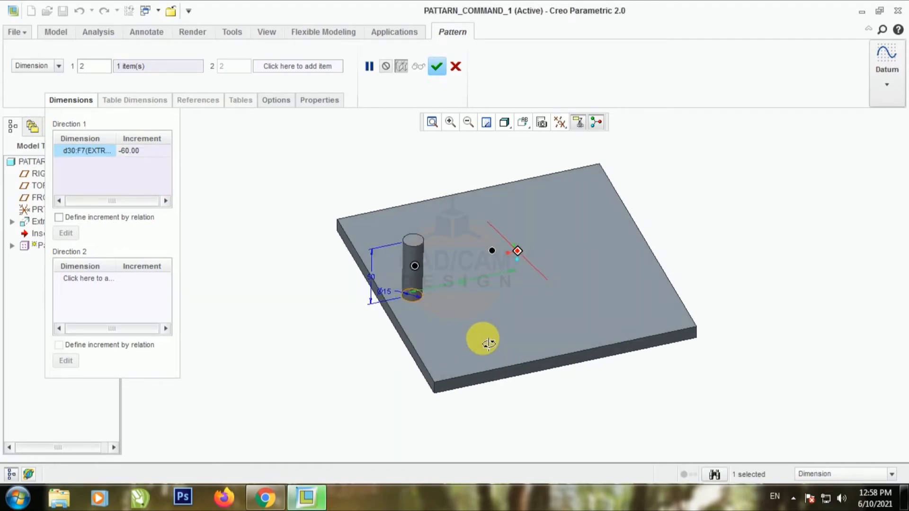
{"action": "scroll", "coordinate": [319, 192], "scroll_direction": "up", "scroll_amount": 2}
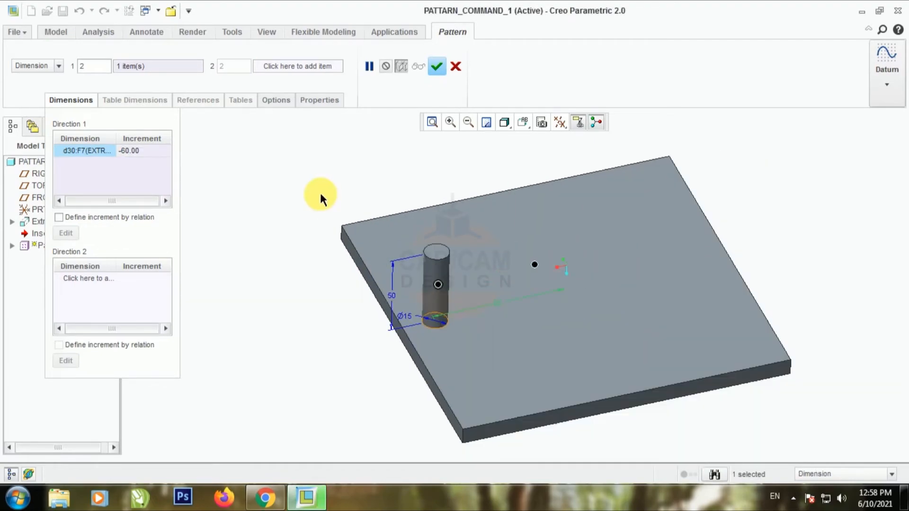
Set the position dimension's increment to -30 and complete the boss pattern.
{"action": "left_click", "coordinate": [142, 150]}
{"action": "left_click", "coordinate": [127, 150]}
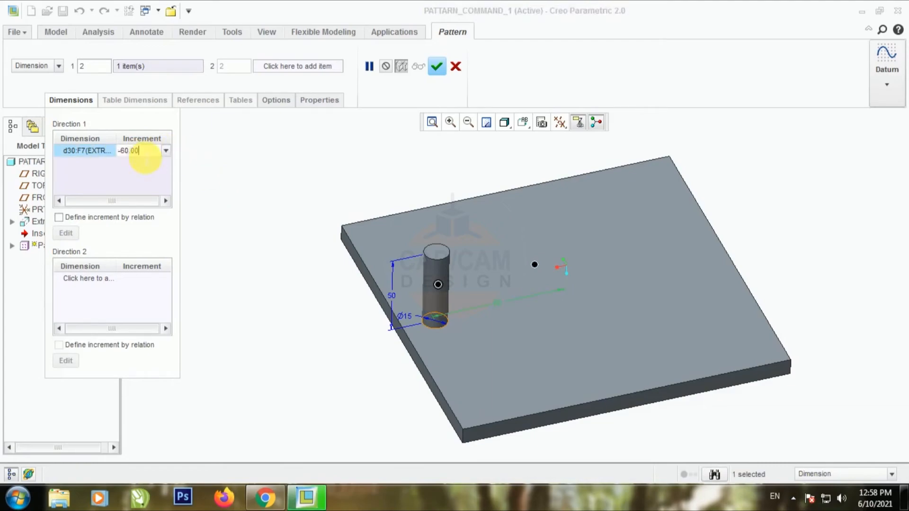
{"action": "double_click", "coordinate": [125, 150]}
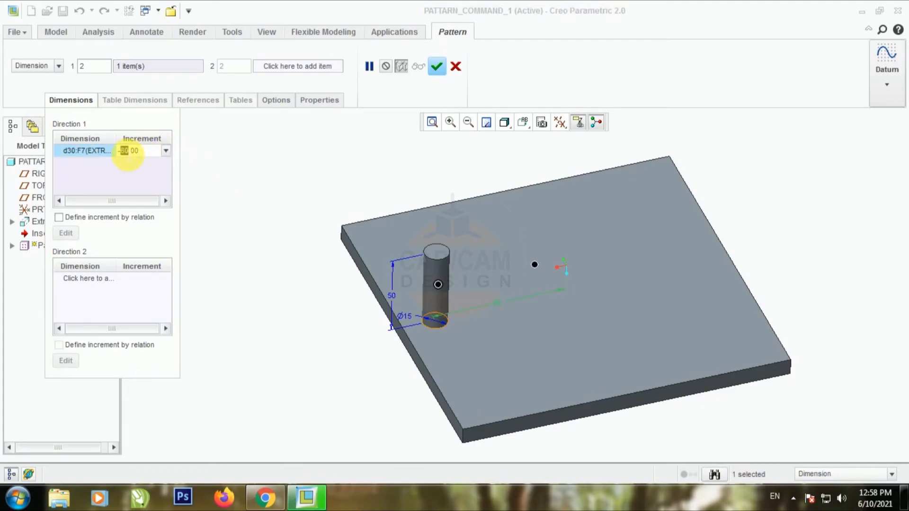
{"action": "type", "text": "30"}
{"action": "key", "text": "Return"}
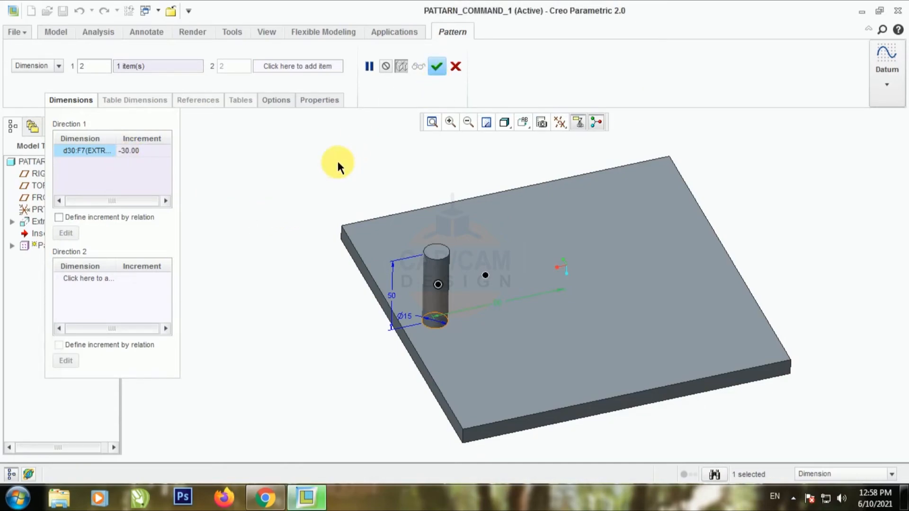
{"action": "left_click", "coordinate": [437, 67]}
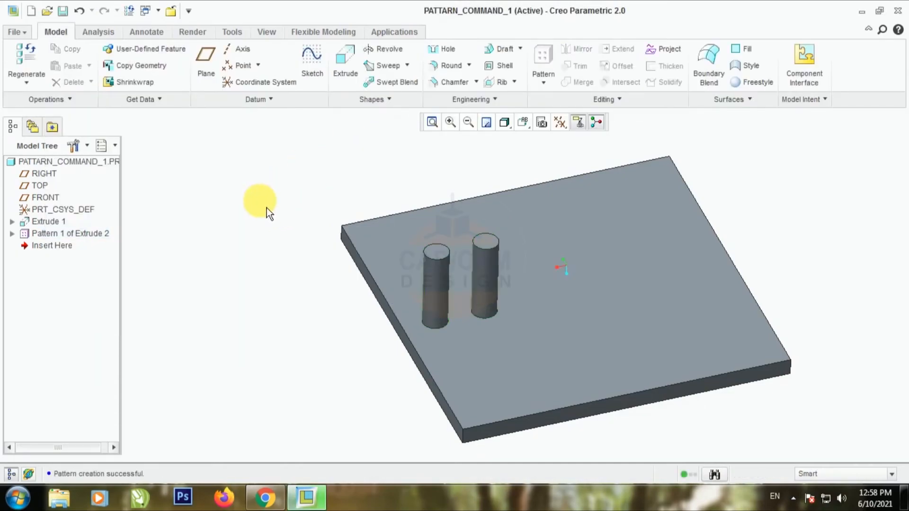
Reopen the boss pattern's definition and set the number of members in the first direction to 5.
{"action": "right_click", "coordinate": [93, 235]}
{"action": "left_click", "coordinate": [135, 332]}
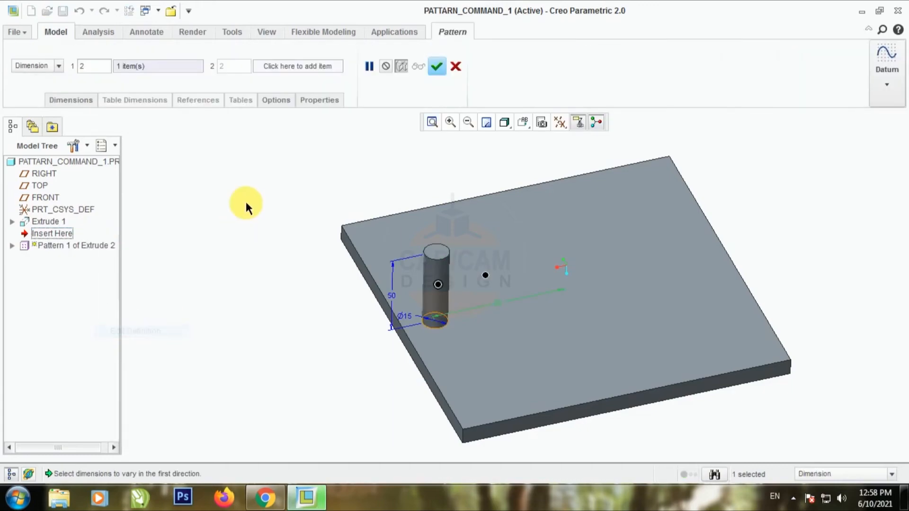
{"action": "left_click", "coordinate": [85, 105]}
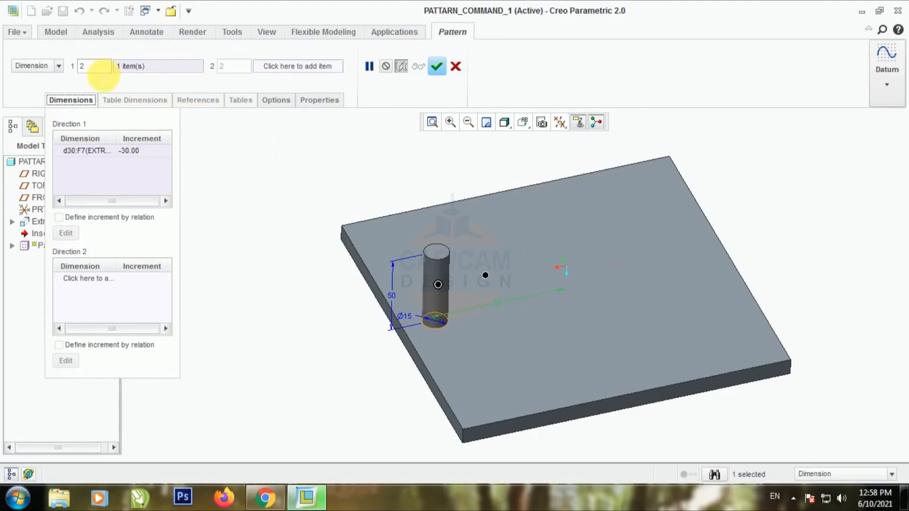
{"action": "double_click", "coordinate": [97, 67]}
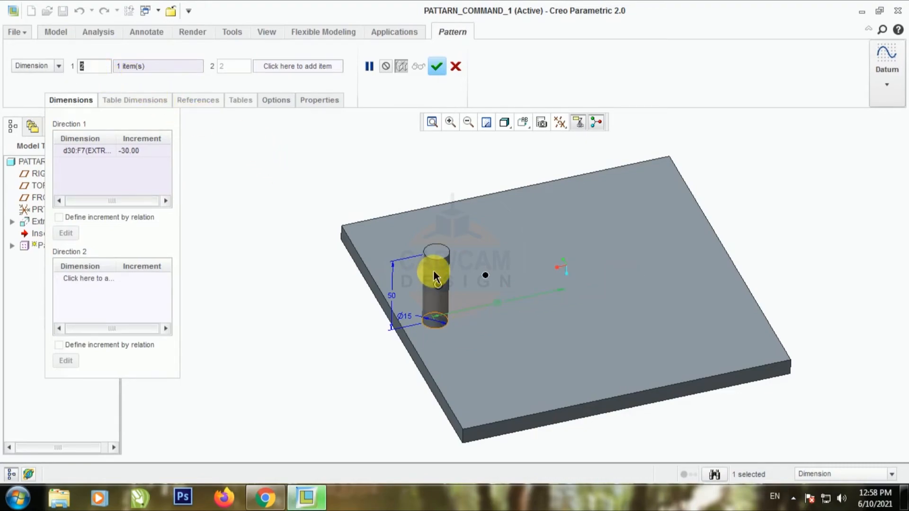
{"action": "type", "text": "5"}
{"action": "key", "text": "Return"}
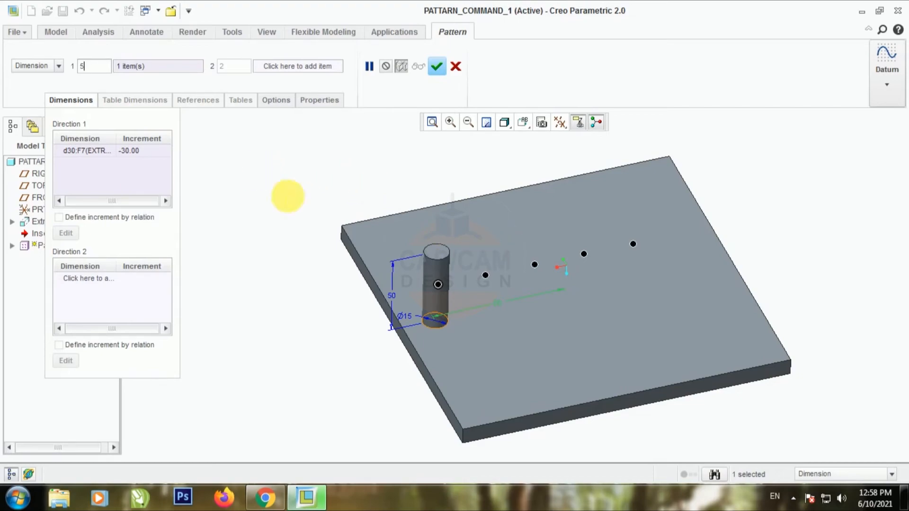
Add the boss's height dimension to the first direction with an increment of 5 and complete the pattern.
{"action": "left_click", "coordinate": [390, 297]}
{"action": "left_click", "coordinate": [143, 164]}
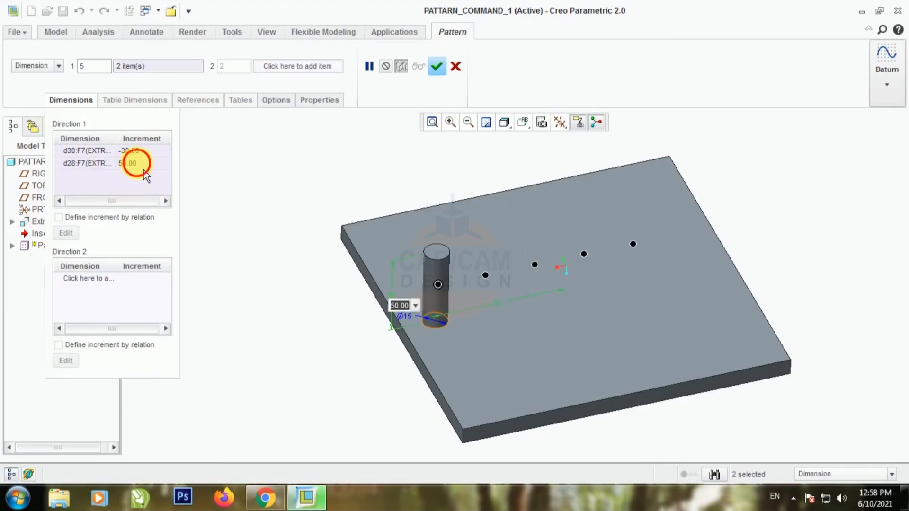
{"action": "double_click", "coordinate": [147, 164]}
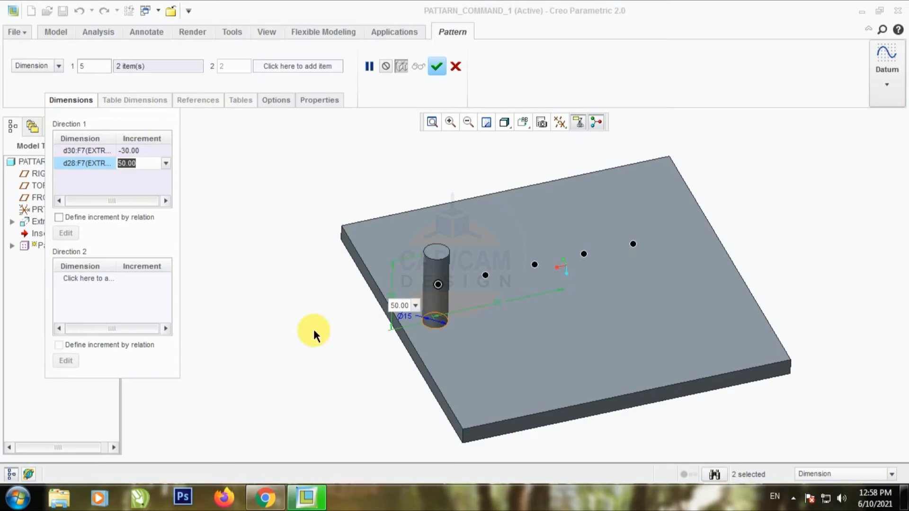
{"action": "type", "text": "5"}
{"action": "key", "text": "Return"}
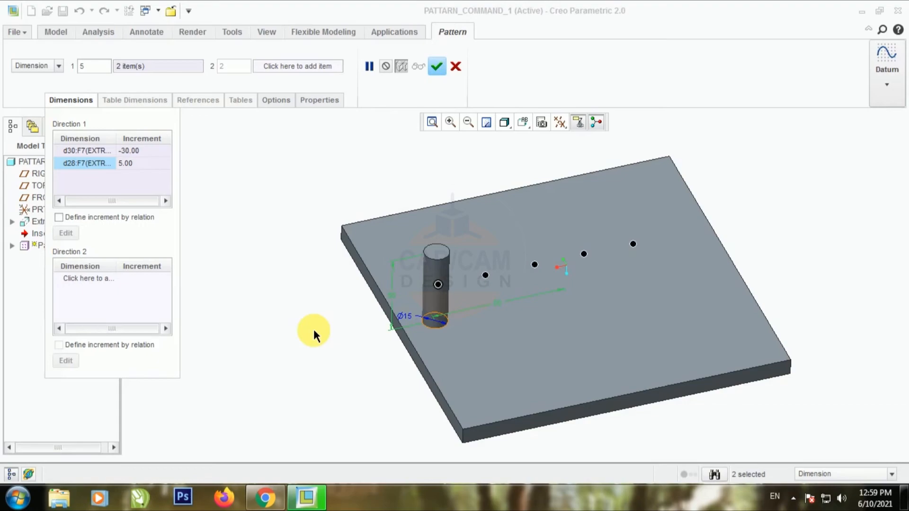
{"action": "left_click", "coordinate": [443, 68]}
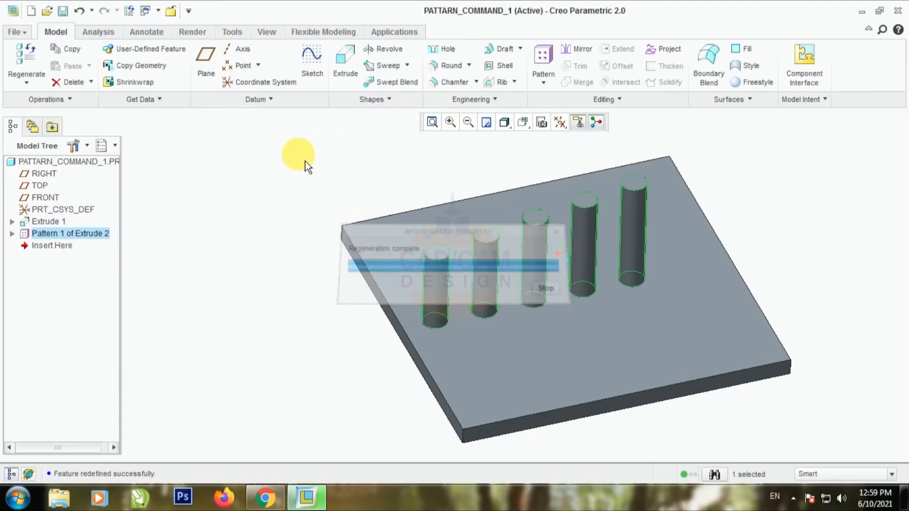
Reopen the boss pattern's definition and add the boss's diameter dimension to the first direction.
{"action": "key", "text": "ctrl+d"}
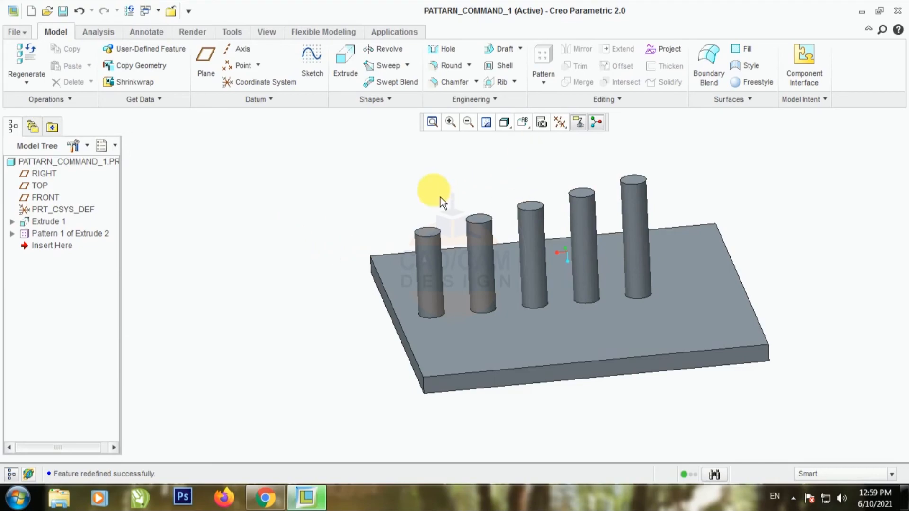
{"action": "mouse_move", "coordinate": [440, 197]}
{"action": "middle_mouse_down"}
{"action": "mouse_move", "coordinate": [440, 180]}
{"action": "mouse_move", "coordinate": [426, 178]}
{"action": "mouse_move", "coordinate": [453, 197]}
{"action": "middle_mouse_up"}
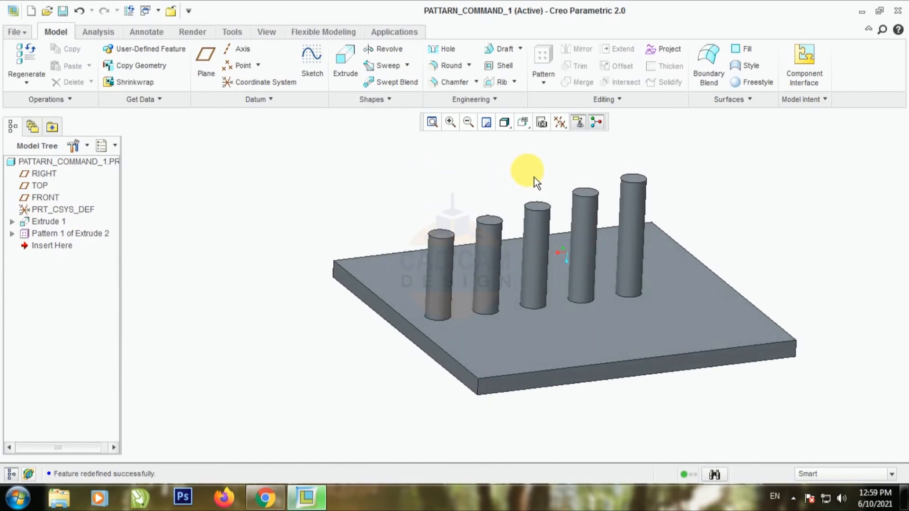
{"action": "scroll", "coordinate": [532, 174], "scroll_direction": "up", "scroll_amount": 2}
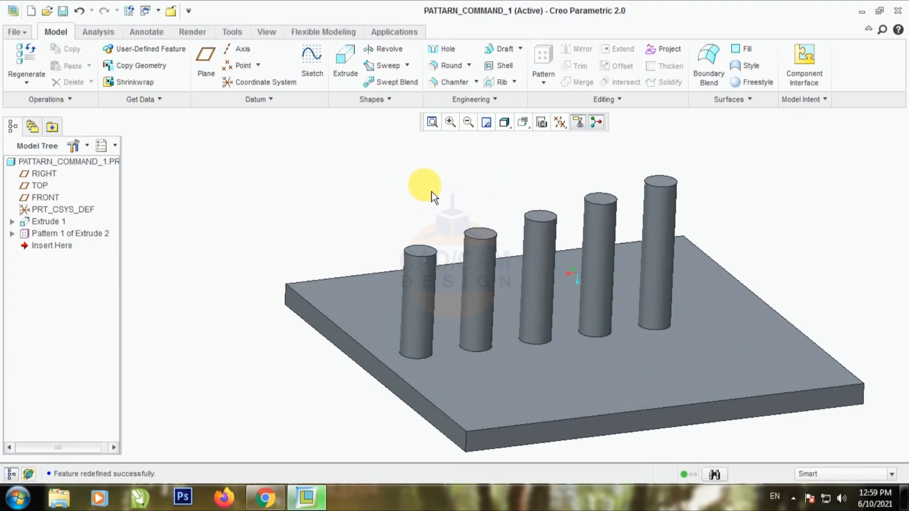
{"action": "mouse_move", "coordinate": [422, 189]}
{"action": "middle_mouse_down"}
{"action": "mouse_move", "coordinate": [428, 200]}
{"action": "mouse_move", "coordinate": [428, 179]}
{"action": "mouse_move", "coordinate": [417, 189]}
{"action": "middle_mouse_up"}
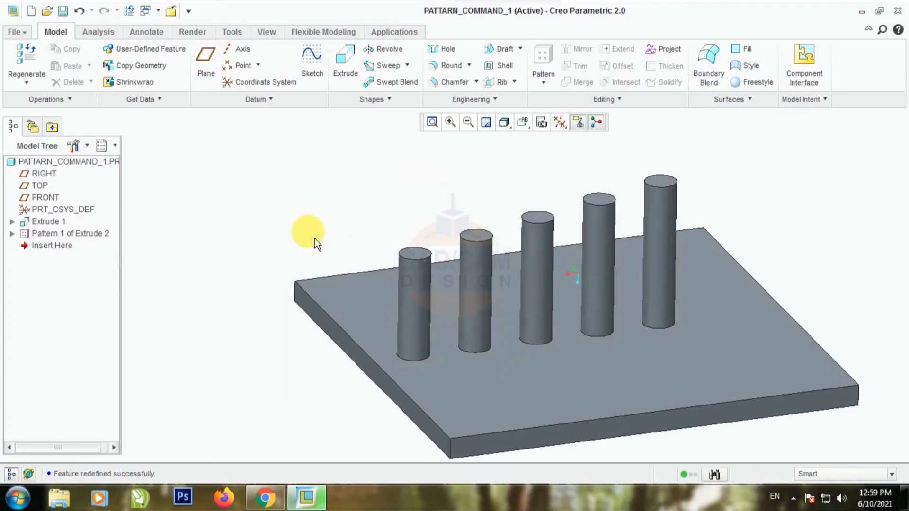
{"action": "right_click", "coordinate": [71, 241]}
{"action": "left_click", "coordinate": [113, 334]}
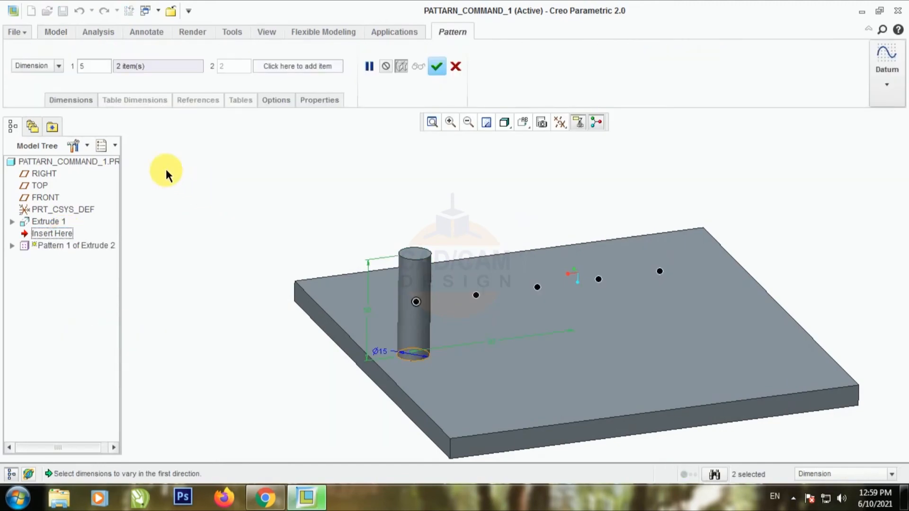
{"action": "left_click", "coordinate": [71, 100]}
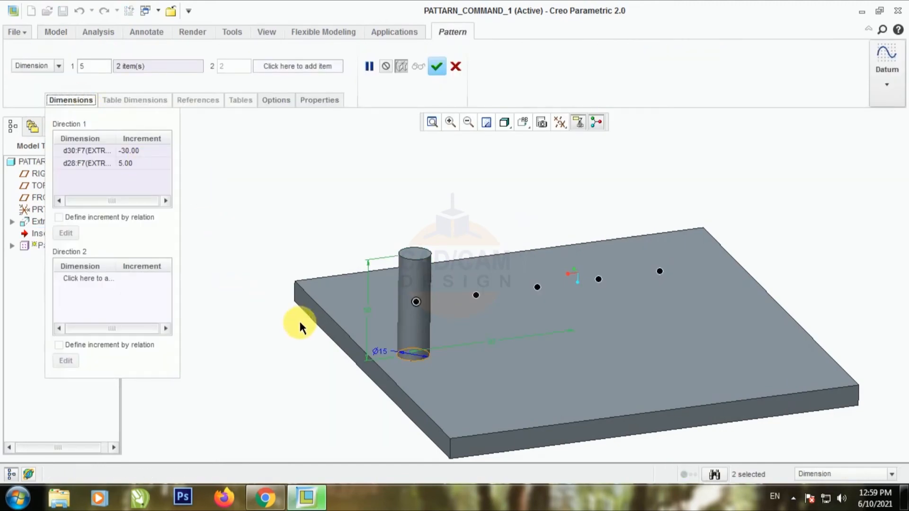
{"action": "left_click", "coordinate": [382, 352], "text": "ctrl"}
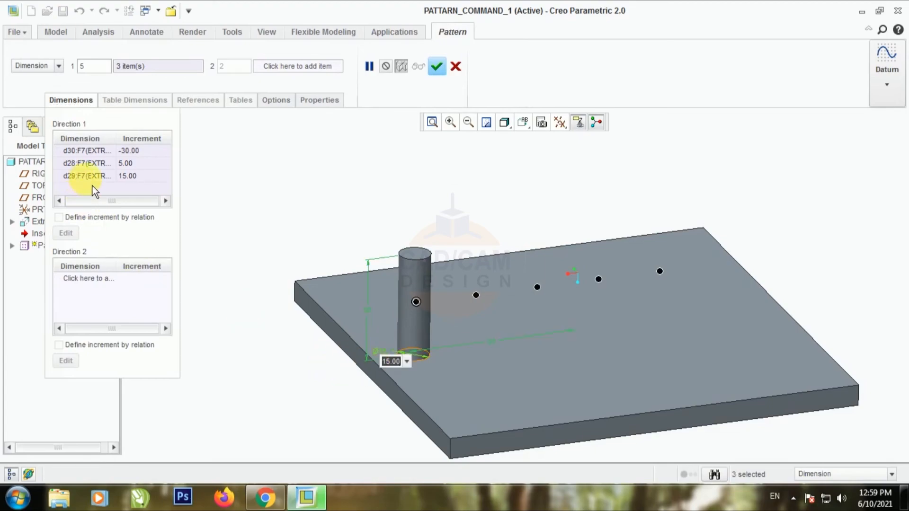
Set the diameter dimension's increment to 2 and complete the pattern.
{"action": "left_click", "coordinate": [139, 179]}
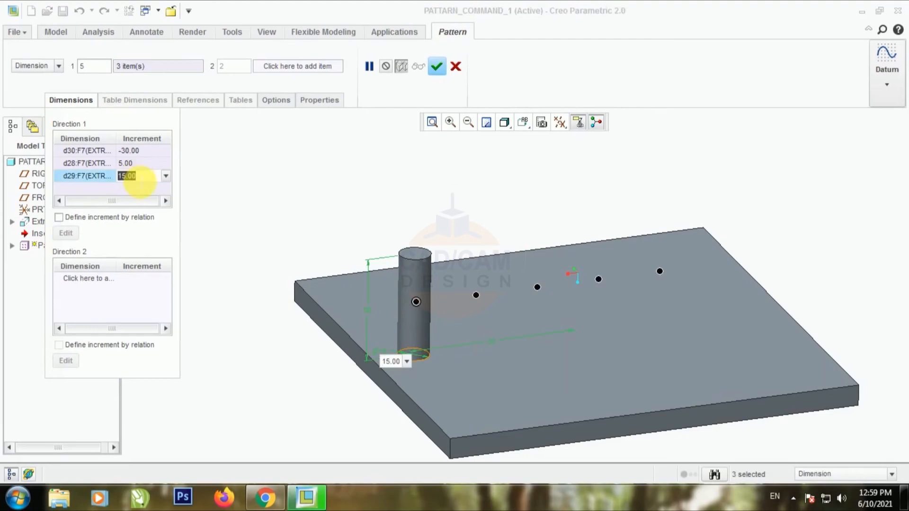
{"action": "type", "text": "2"}
{"action": "key", "text": "Return"}
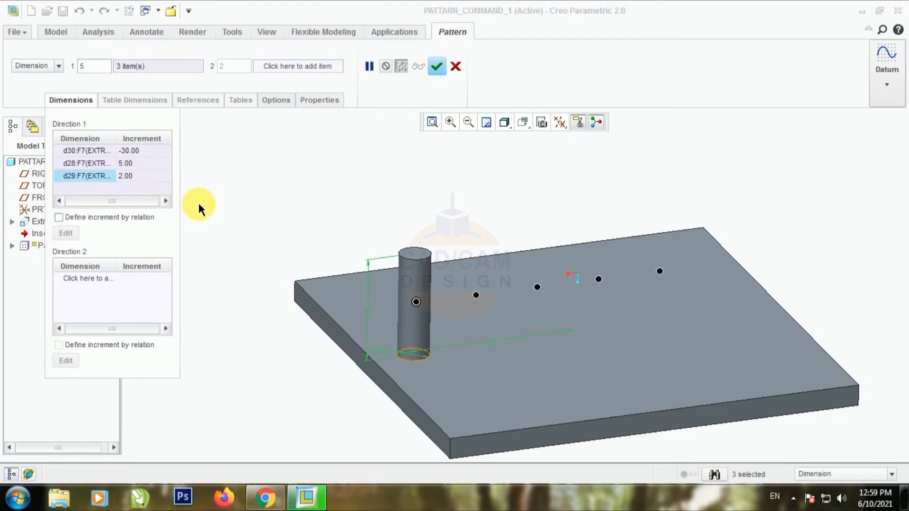
{"action": "left_click", "coordinate": [437, 66]}
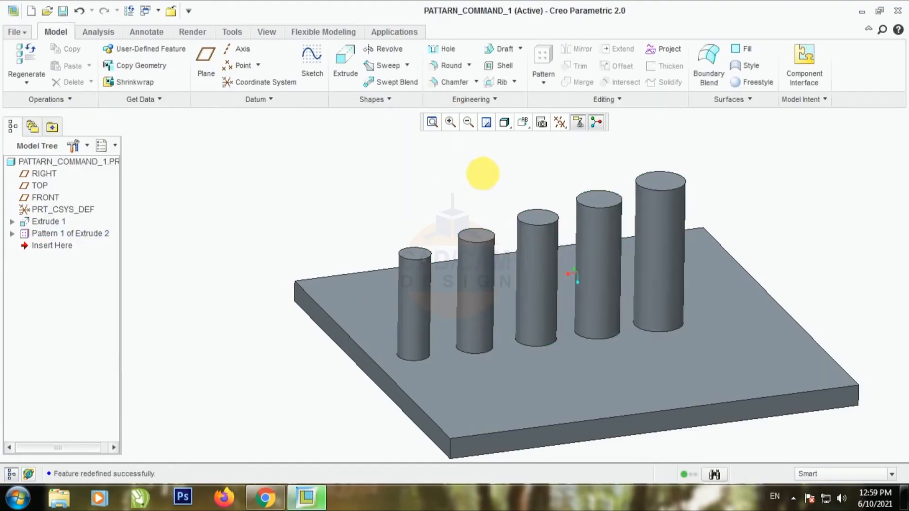
{"action": "middle_click_drag", "start_coordinate": [490, 180], "coordinate": [497, 223]}
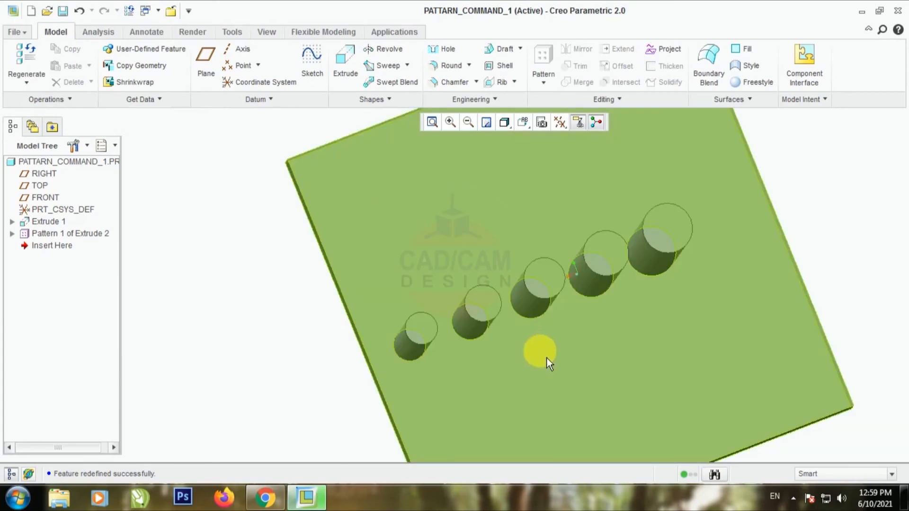
{"action": "middle_click_drag", "start_coordinate": [546, 357], "coordinate": [533, 311]}
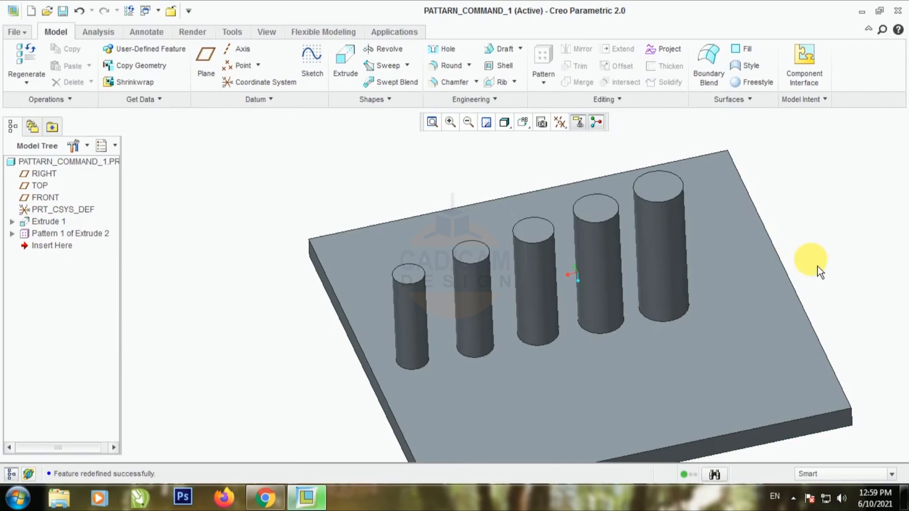
Delete the pattern of the boss from the plate, keeping the original boss extrusion.
{"action": "scroll", "coordinate": [816, 199], "scroll_direction": "down", "scroll_amount": 5}
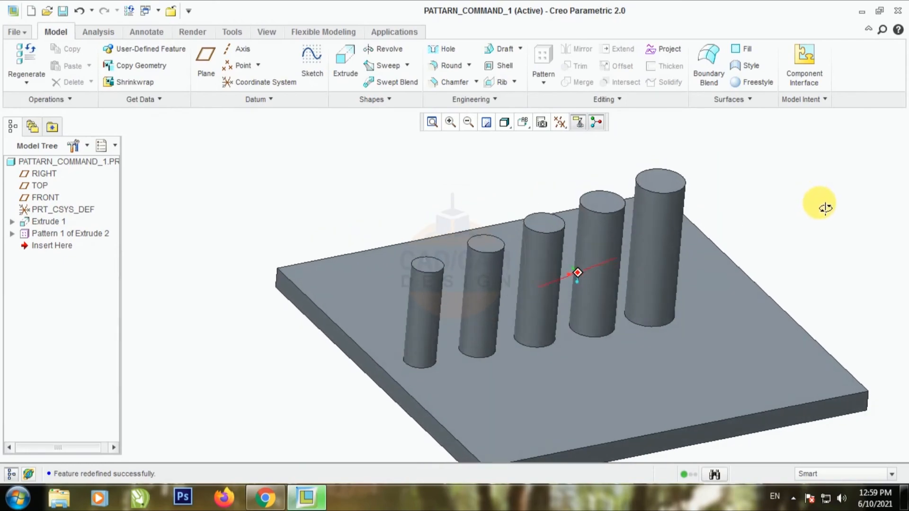
{"action": "middle_click_drag", "start_coordinate": [288, 307], "coordinate": [260, 305]}
{"action": "scroll", "coordinate": [260, 306], "scroll_direction": "up", "scroll_amount": 2}
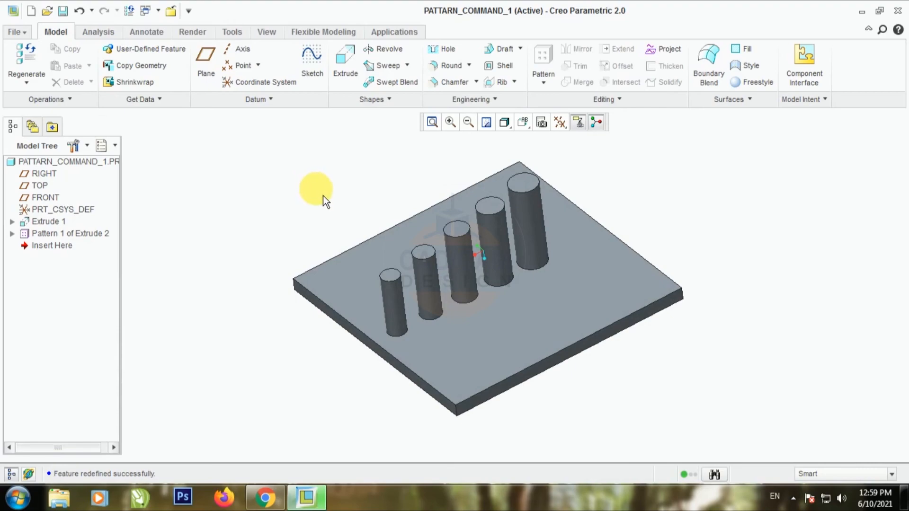
{"action": "mouse_move", "coordinate": [323, 195]}
{"action": "middle_mouse_down"}
{"action": "mouse_move", "coordinate": [362, 182]}
{"action": "mouse_move", "coordinate": [350, 180]}
{"action": "mouse_move", "coordinate": [354, 193]}
{"action": "middle_mouse_up"}
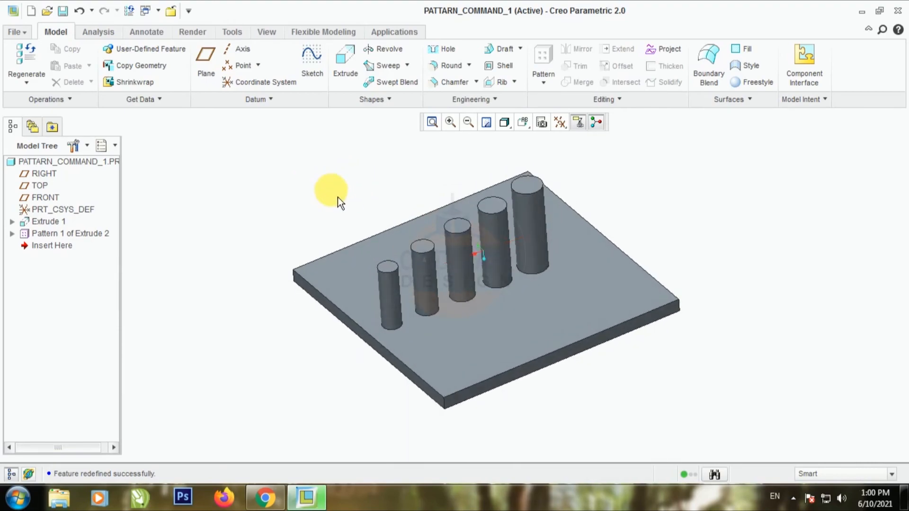
{"action": "right_click", "coordinate": [109, 238]}
{"action": "left_click", "coordinate": [126, 260]}
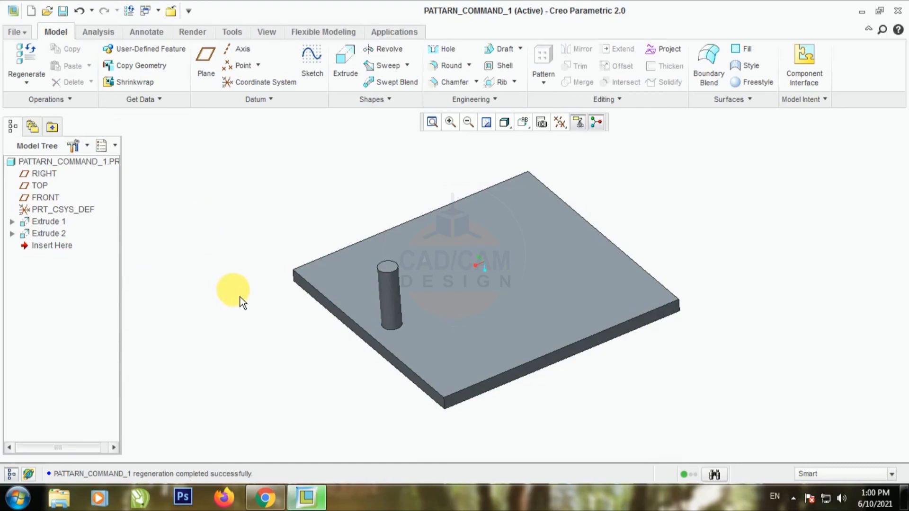
{"action": "mouse_move", "coordinate": [278, 365]}
{"action": "middle_mouse_down"}
{"action": "mouse_move", "coordinate": [294, 353]}
{"action": "mouse_move", "coordinate": [239, 353]}
{"action": "mouse_move", "coordinate": [302, 349]}
{"action": "mouse_move", "coordinate": [289, 371]}
{"action": "middle_mouse_up"}
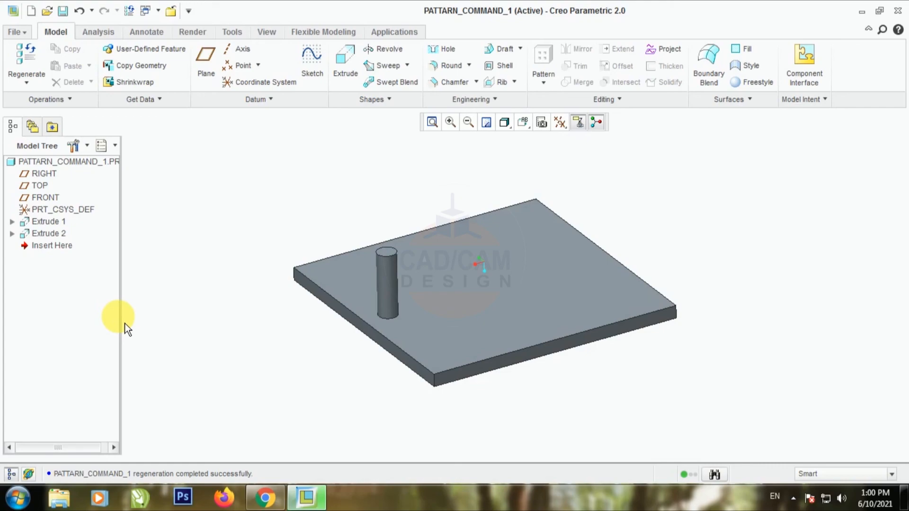
{"action": "scroll", "coordinate": [538, 243], "scroll_direction": "up", "scroll_amount": 2}
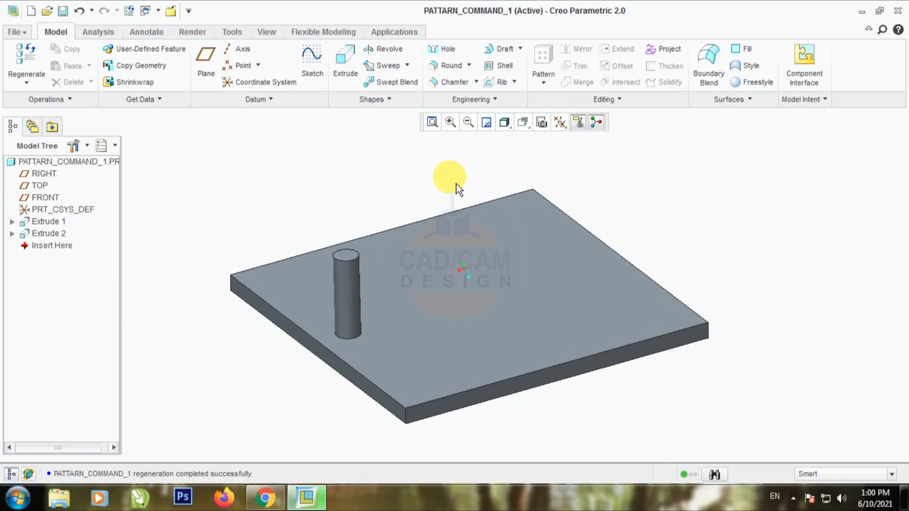
{"action": "scroll", "coordinate": [456, 184], "scroll_direction": "up", "scroll_amount": 1}
{"action": "scroll", "coordinate": [278, 319], "scroll_direction": "down", "scroll_amount": 1}
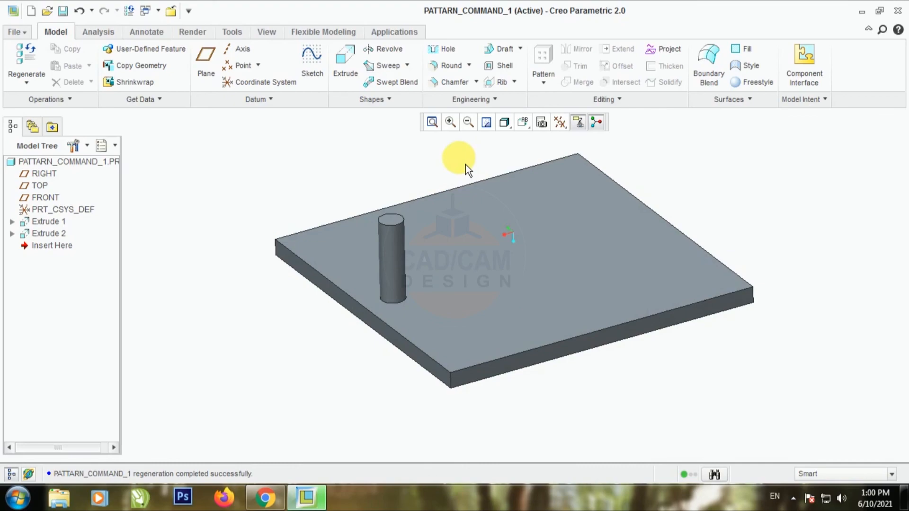